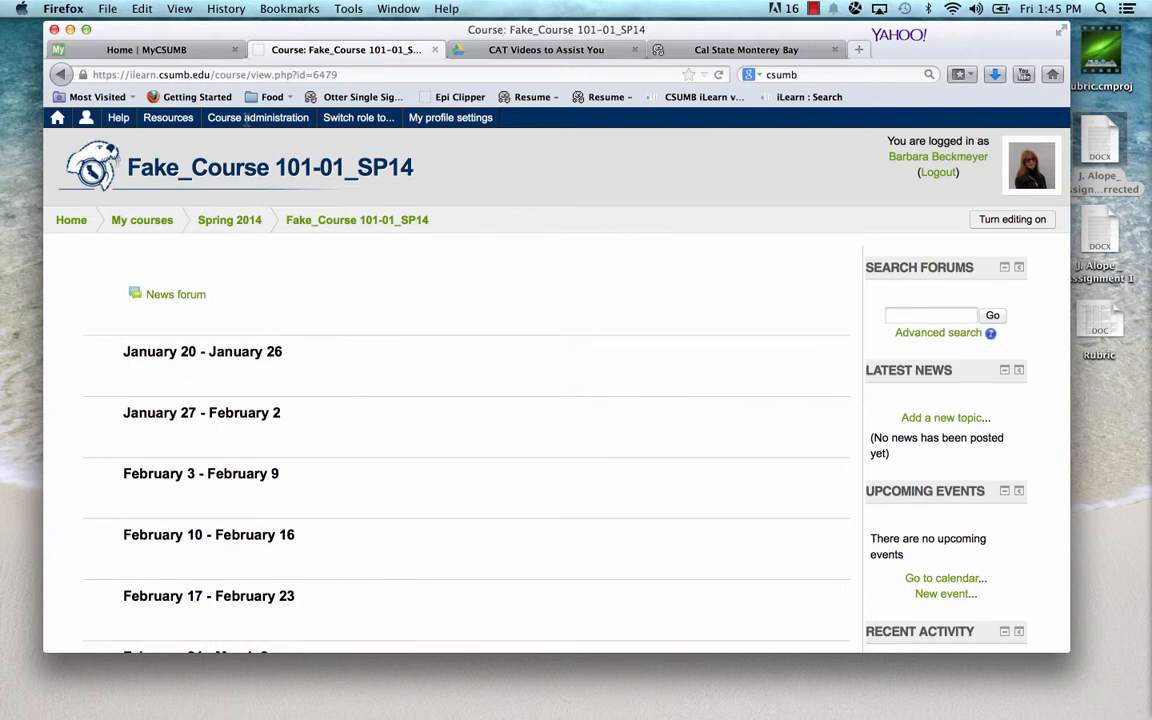
Turn on course editing and add a new Assignment activity to the January 20 - January 26 section
left_click(258, 117)
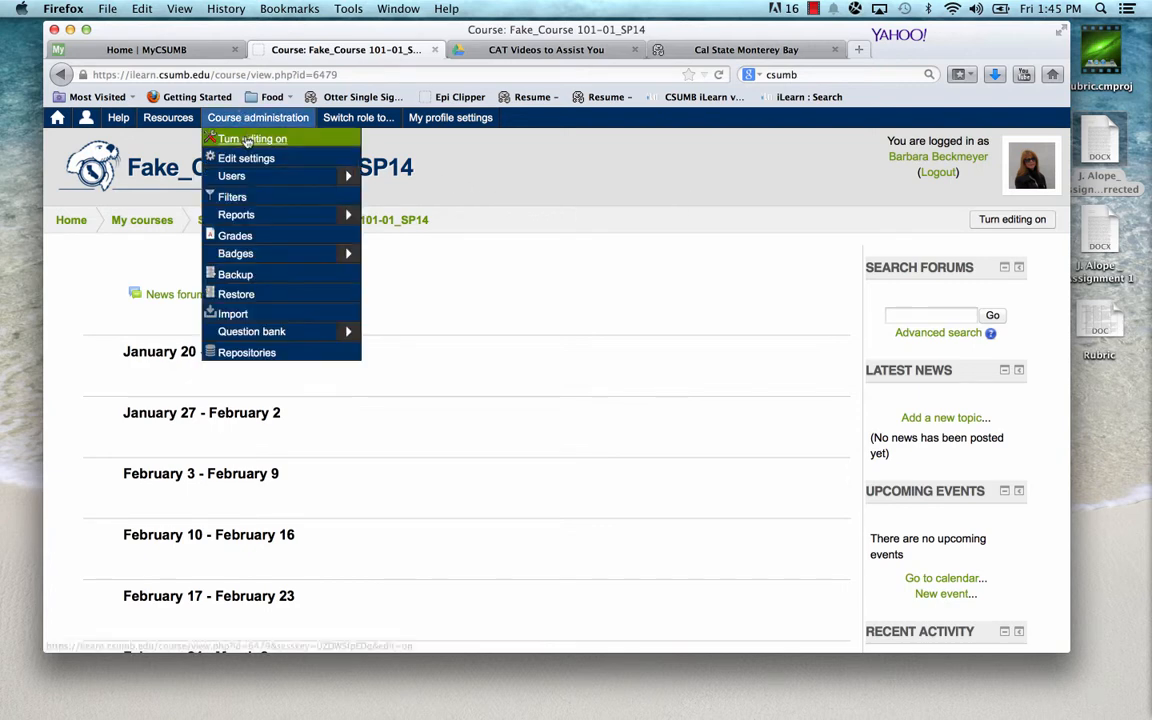
left_click(246, 140)
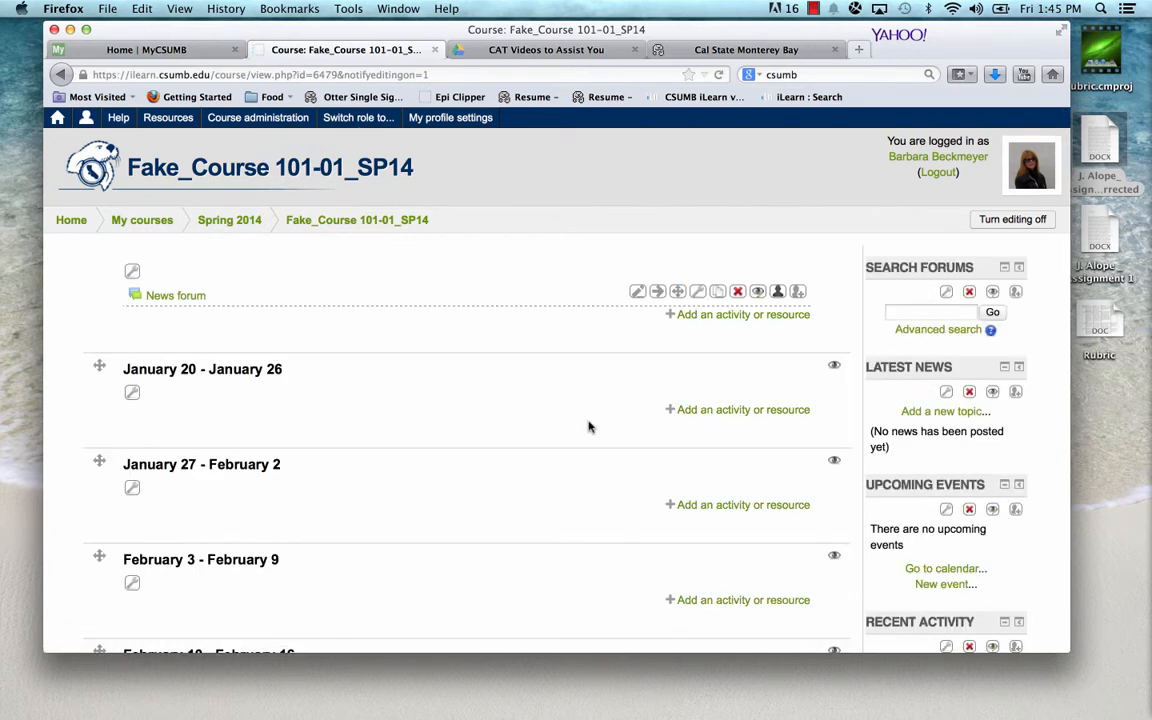
left_click(727, 411)
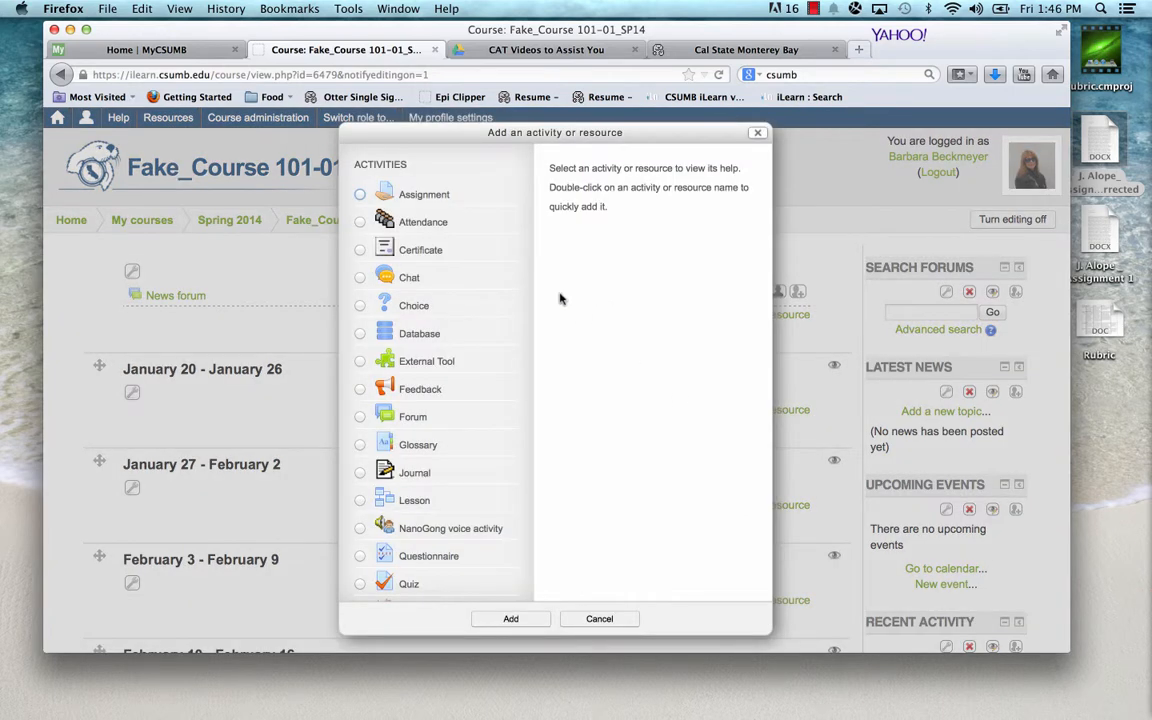
left_click(359, 195)
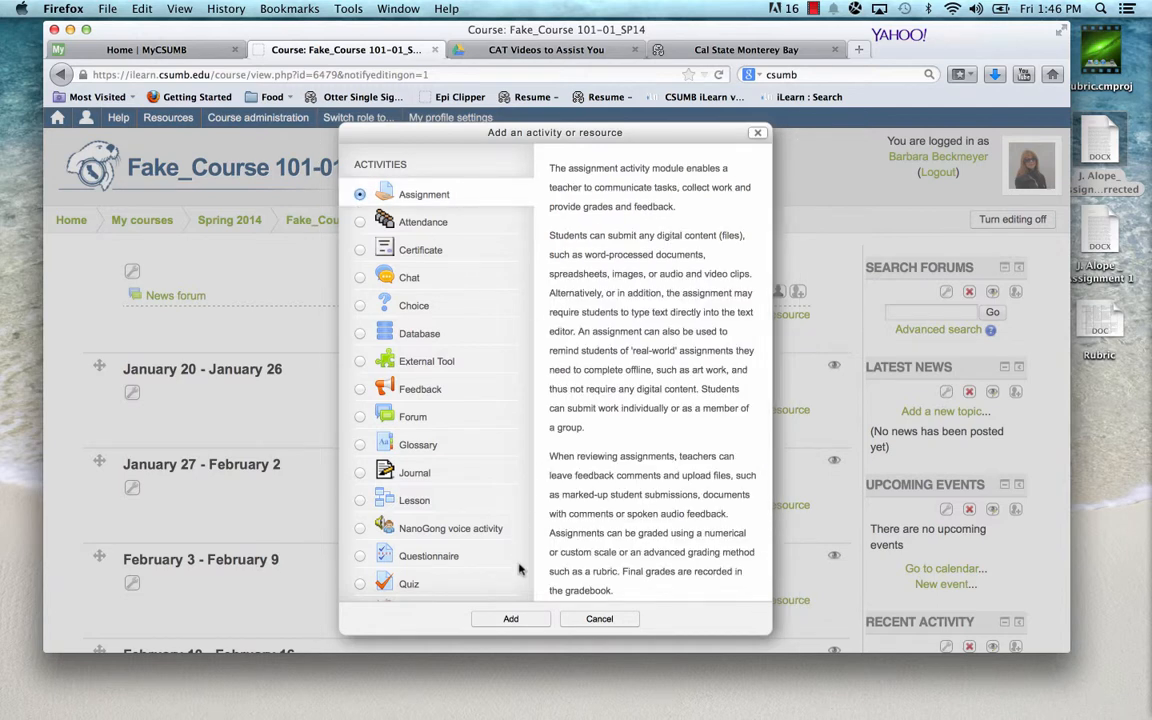
left_click(511, 620)
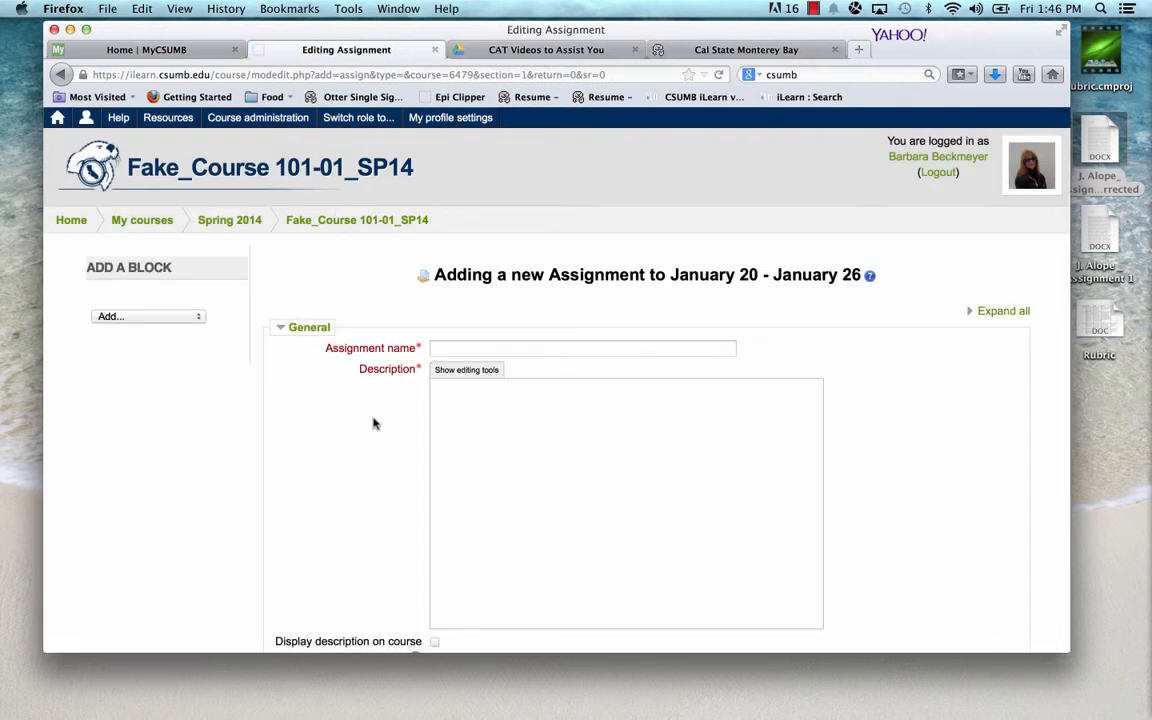
Name the assignment "Rubric" and use the same text, "Rubric", as its description
left_click(461, 348)
type("Rubric")
left_click_drag(475, 349, 433, 340)
key("ctrl+c")
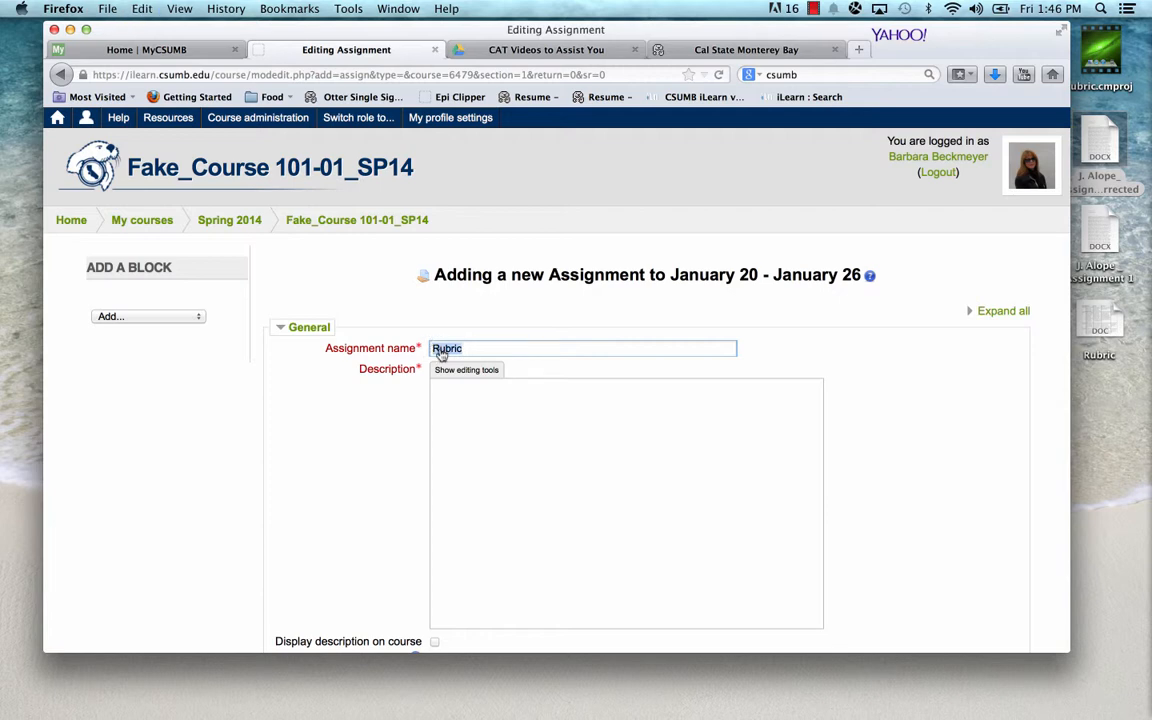
left_click(478, 419)
key("ctrl+v")
left_click(452, 371)
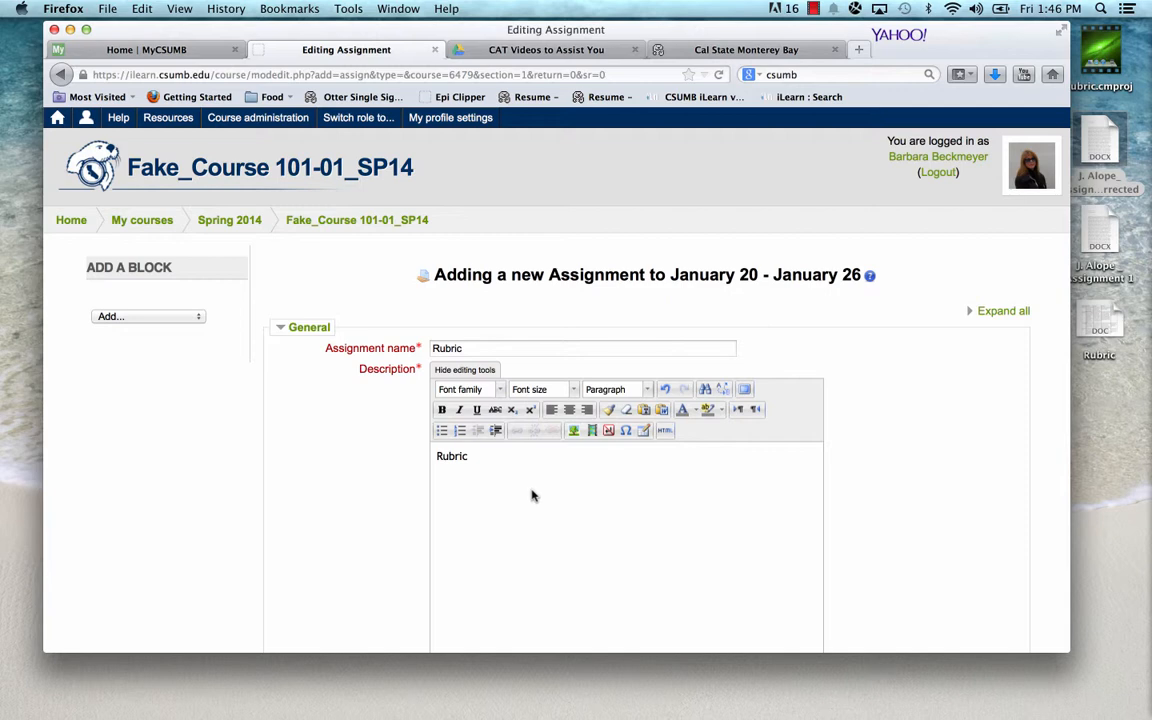
left_click(470, 372)
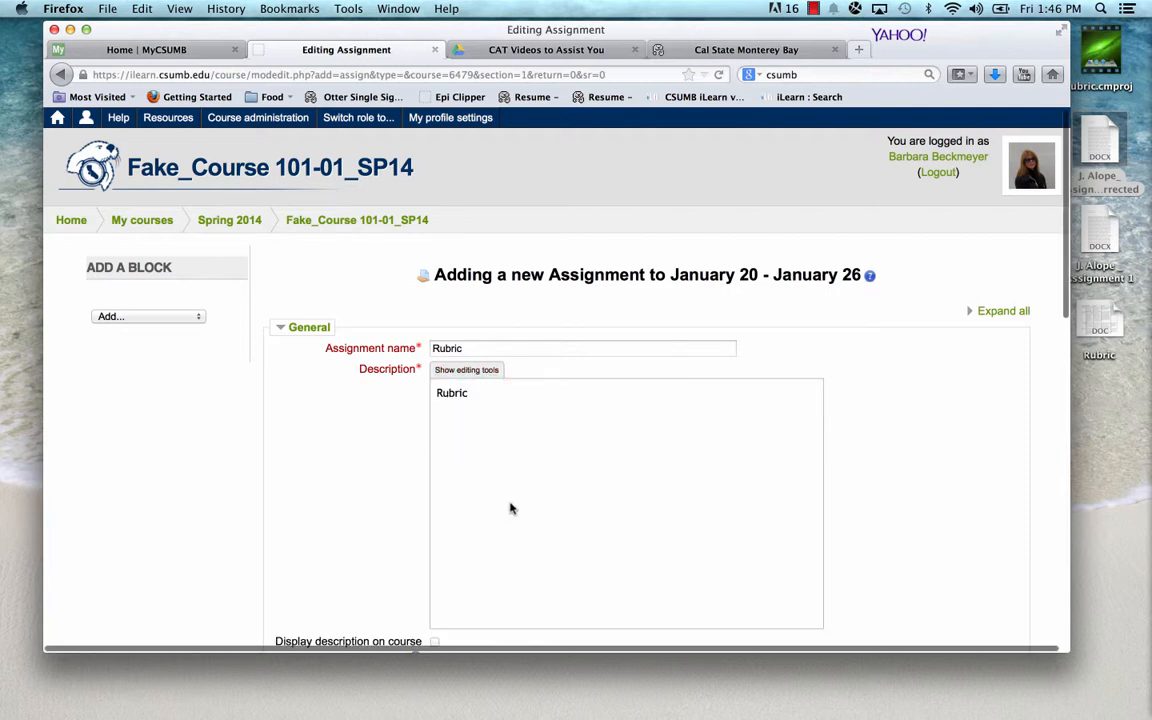
Look over the assignment's general and availability settings and expand all sections of the form
scroll(510, 508, "down", 2)
scroll(510, 508, "down", 3)
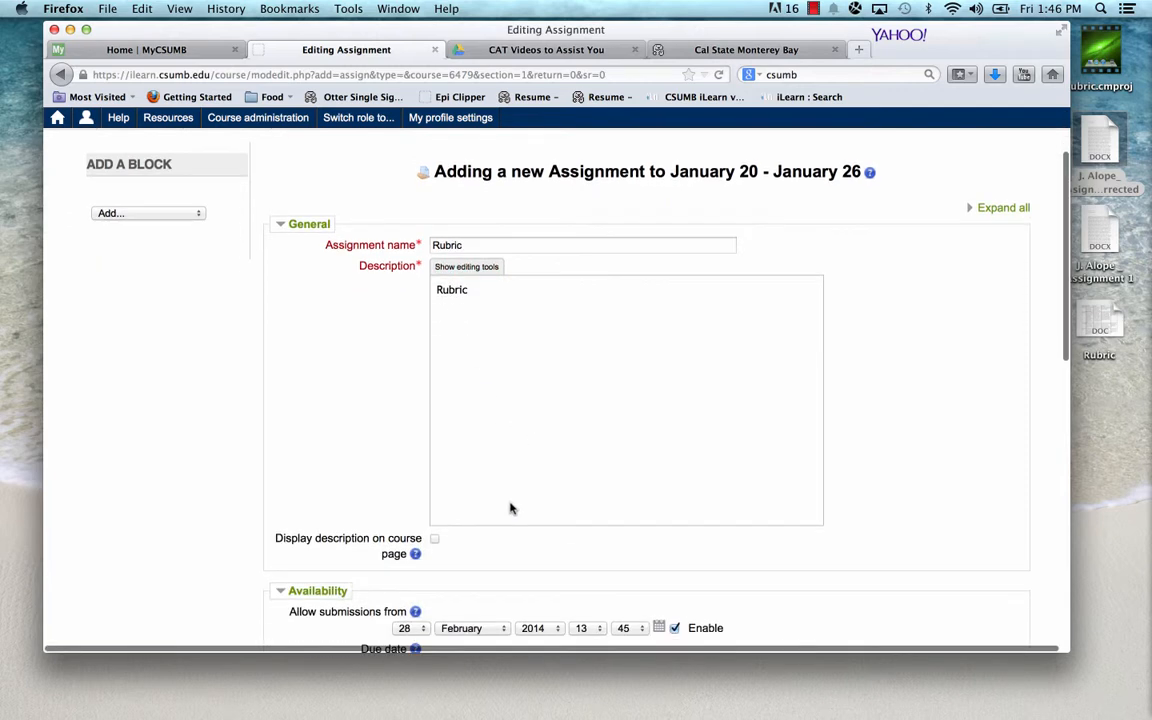
scroll(510, 508, "down", 2)
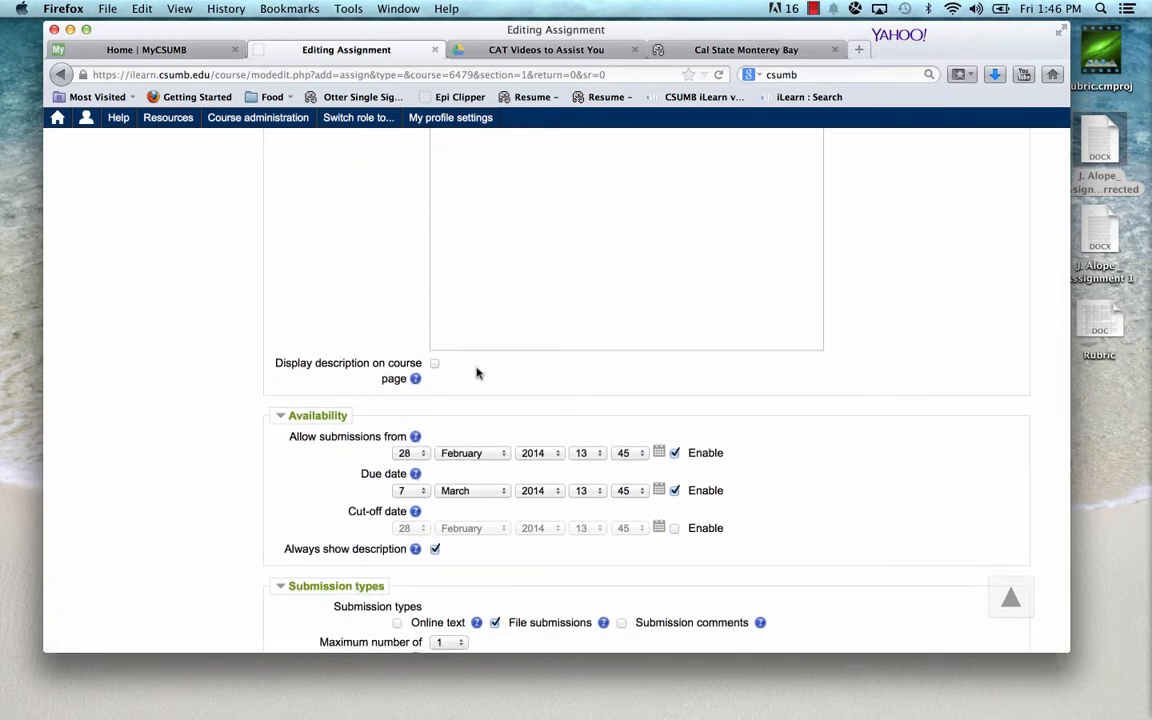
scroll(477, 373, "down", 1)
scroll(477, 373, "up", 5)
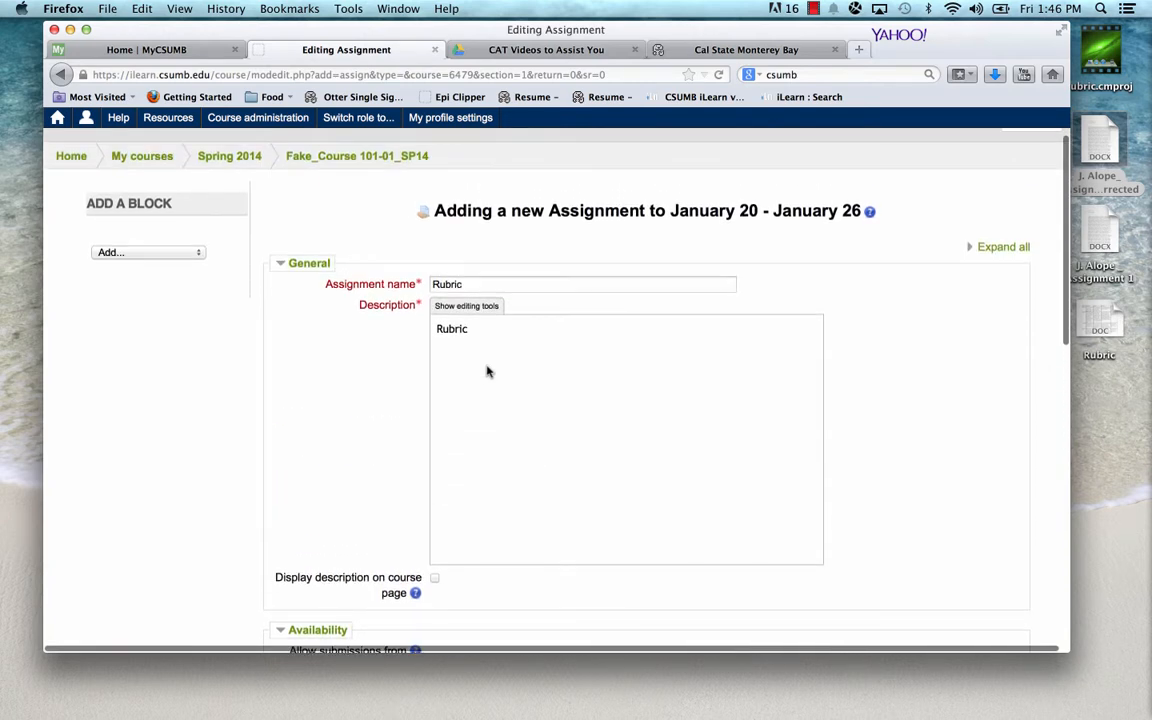
left_click(1005, 247)
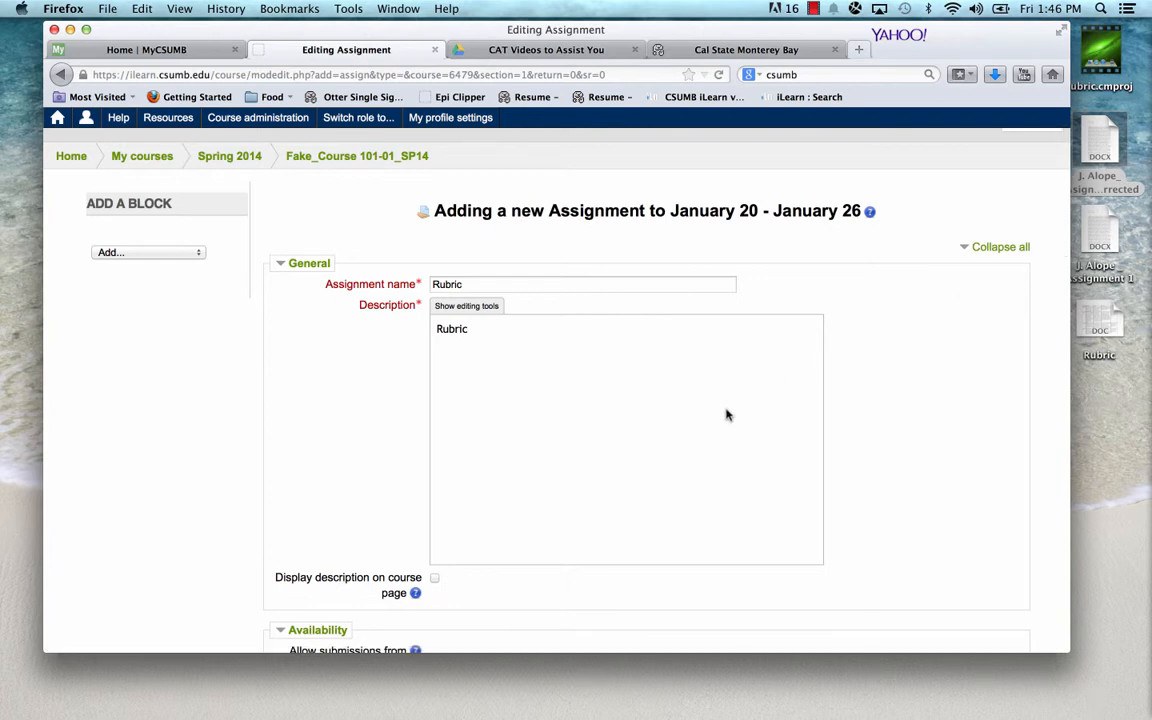
Enable feedback comments and feedback files as the assignment's feedback types
scroll(727, 415, "down", 10)
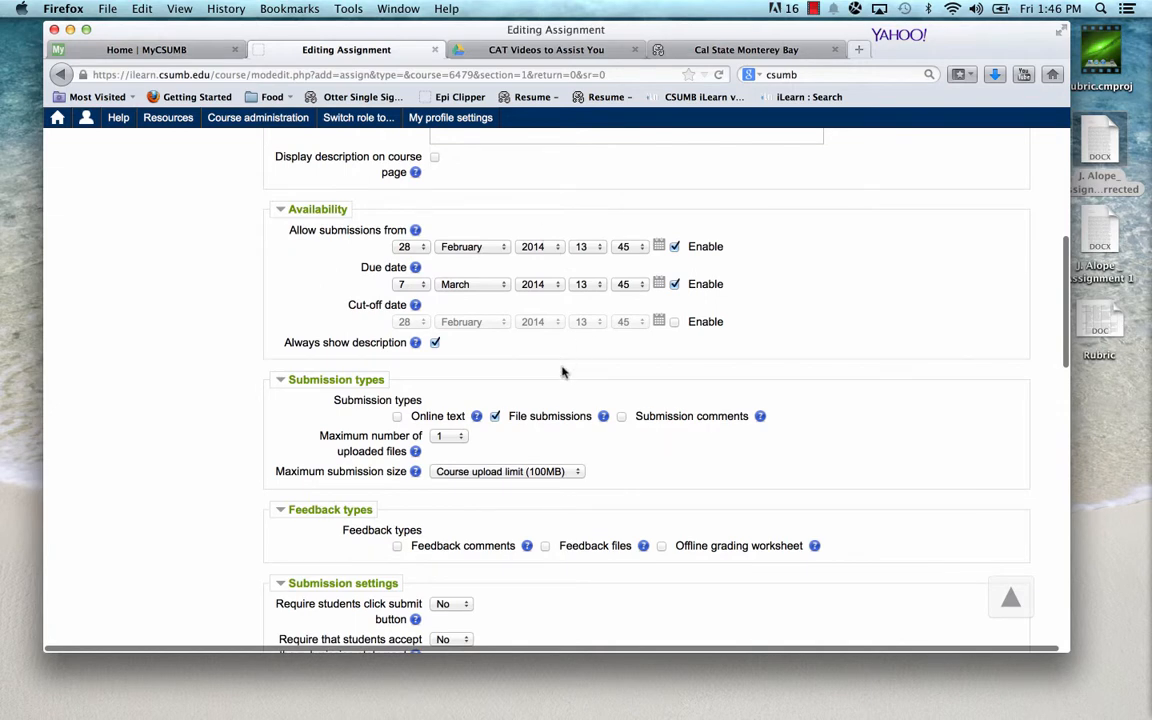
scroll(562, 372, "down", 3)
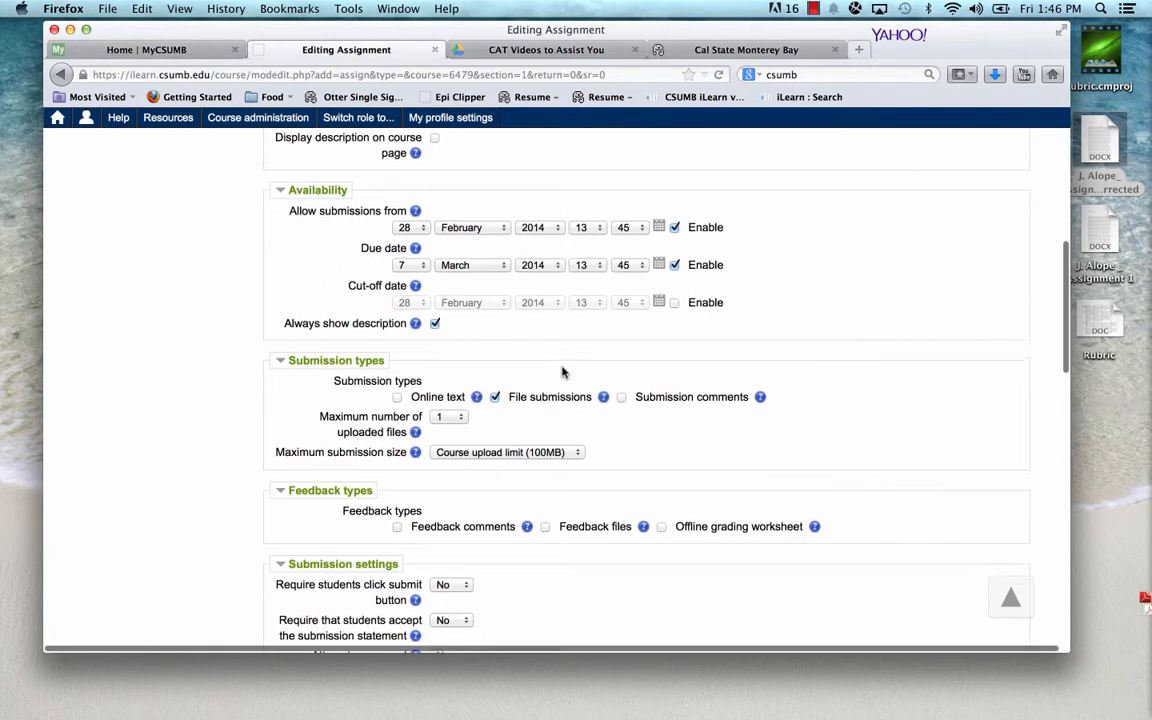
scroll(562, 372, "down", 1)
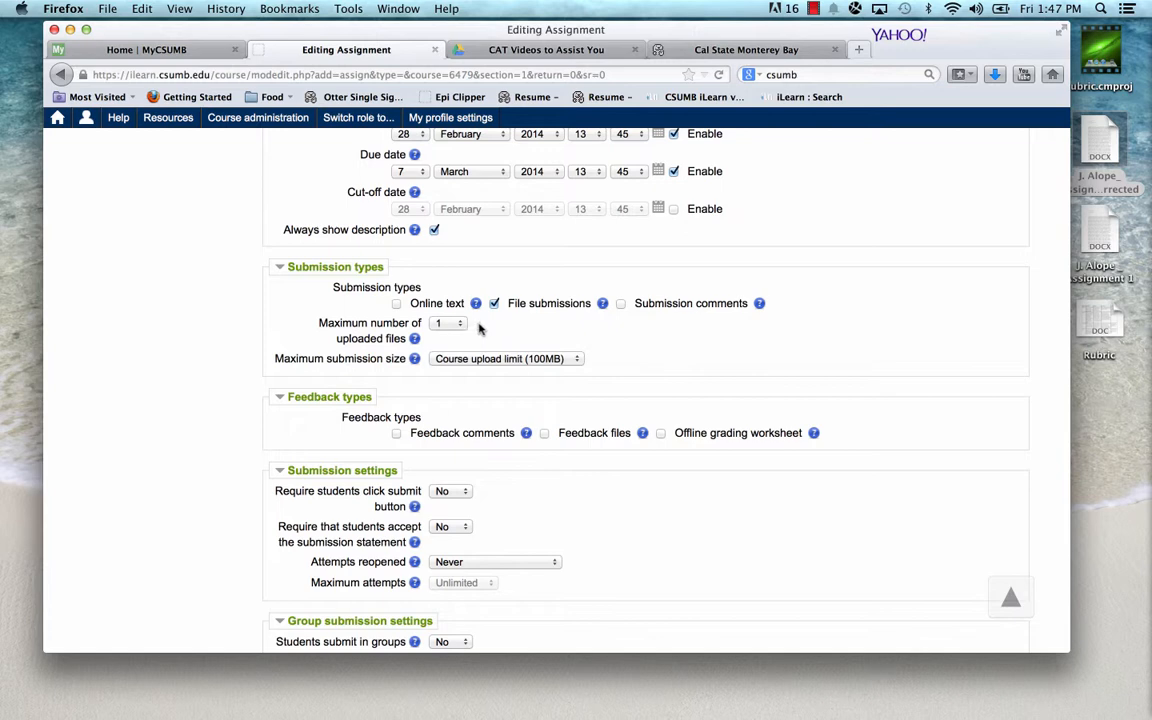
scroll(527, 336, "down", 2)
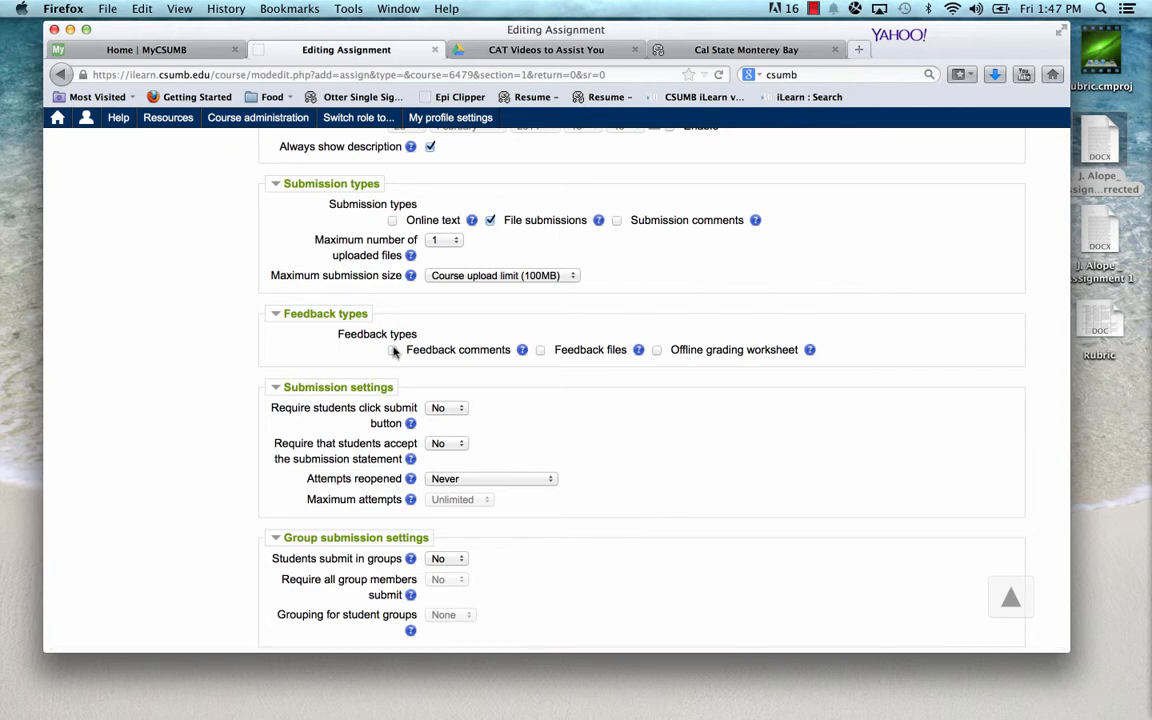
left_click(393, 350)
Set the assignment's grade to 50 and its grading method to Rubric
scroll(712, 444, "down", 2)
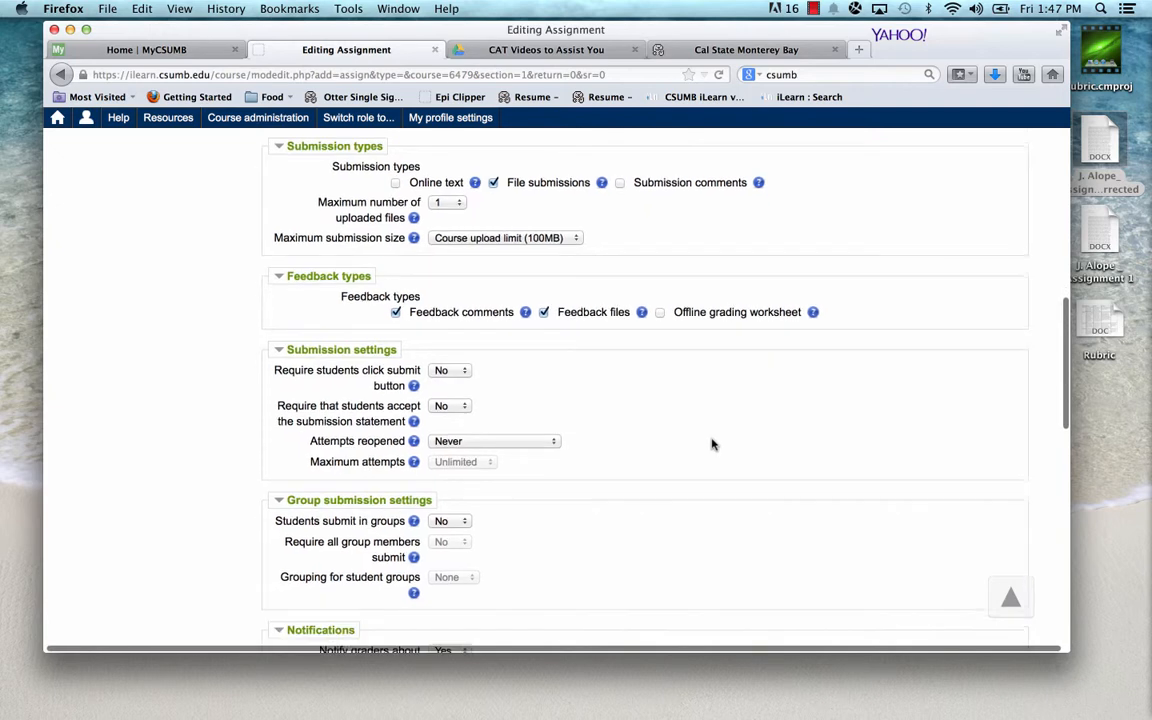
scroll(690, 429, "down", 4)
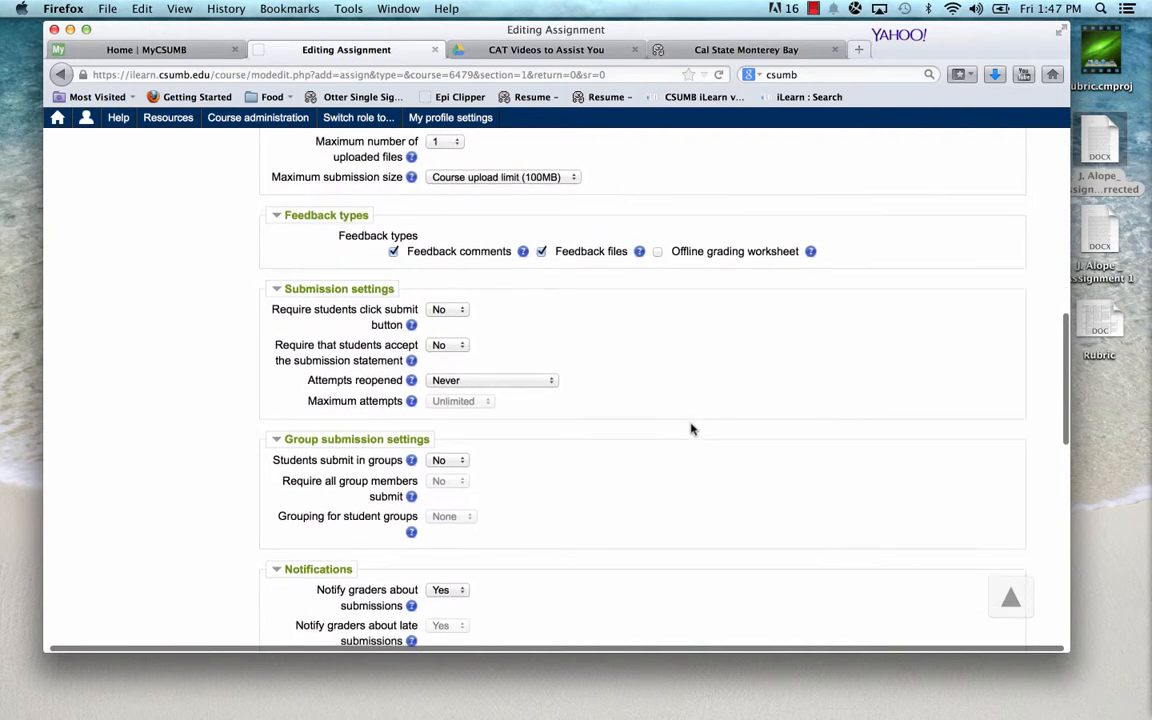
scroll(690, 429, "down", 5)
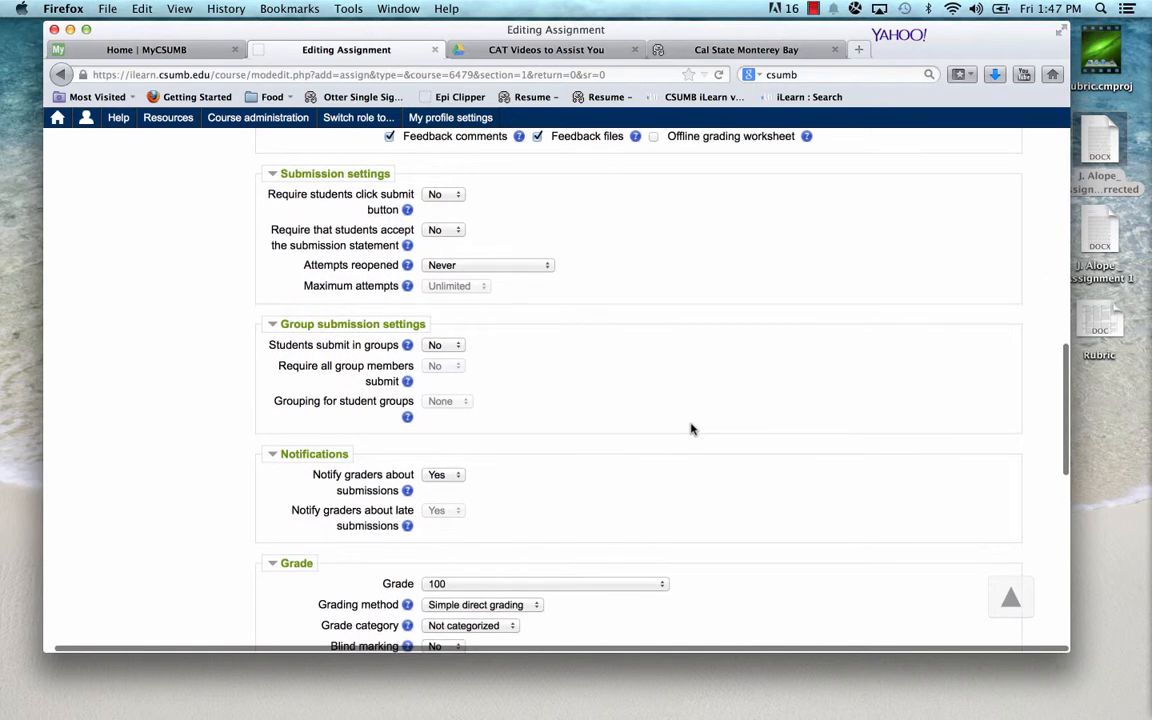
scroll(690, 429, "down", 6)
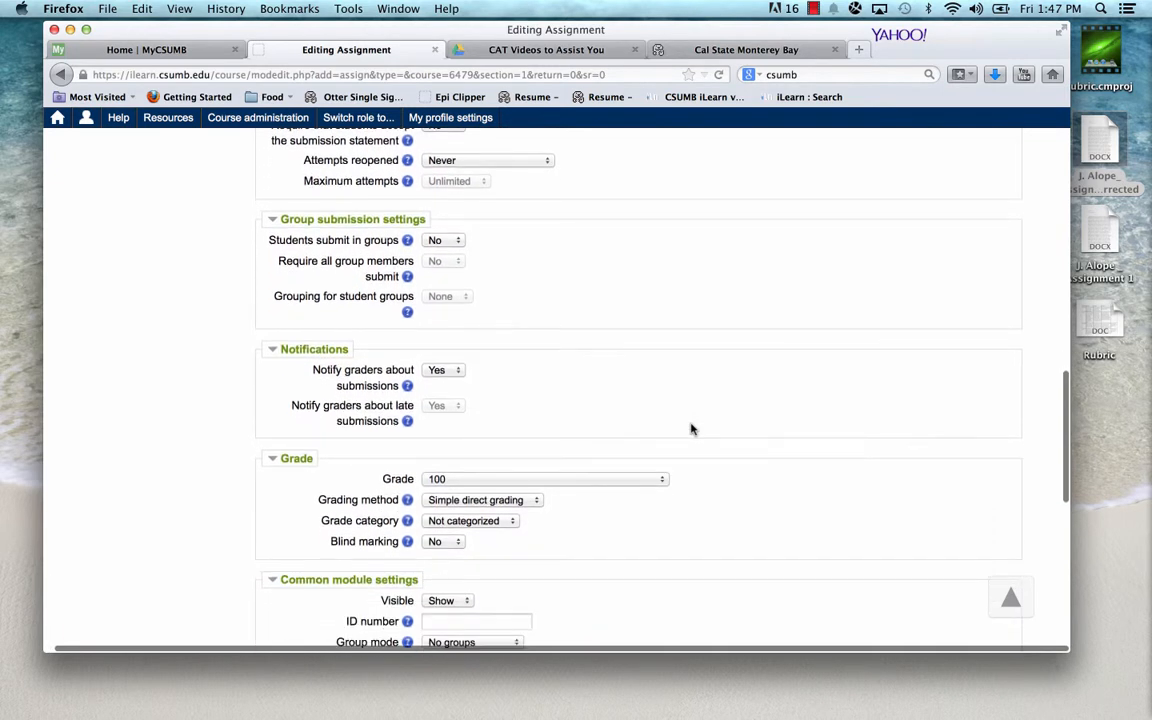
scroll(690, 429, "down", 6)
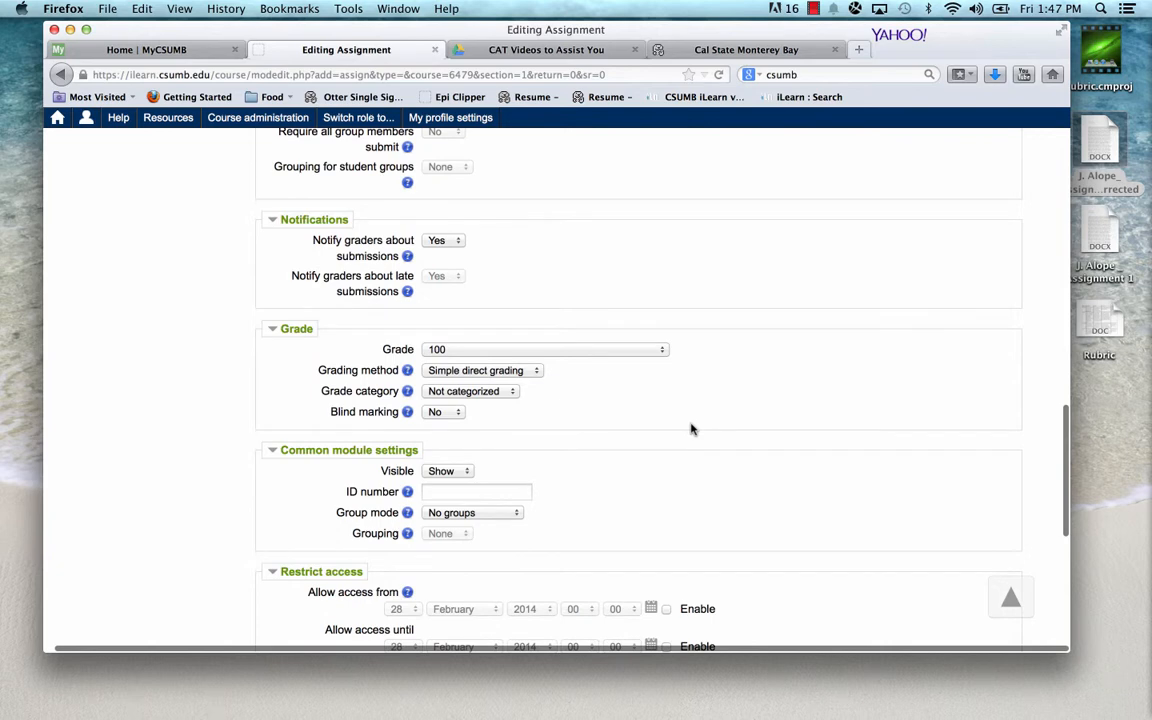
scroll(690, 429, "down", 8)
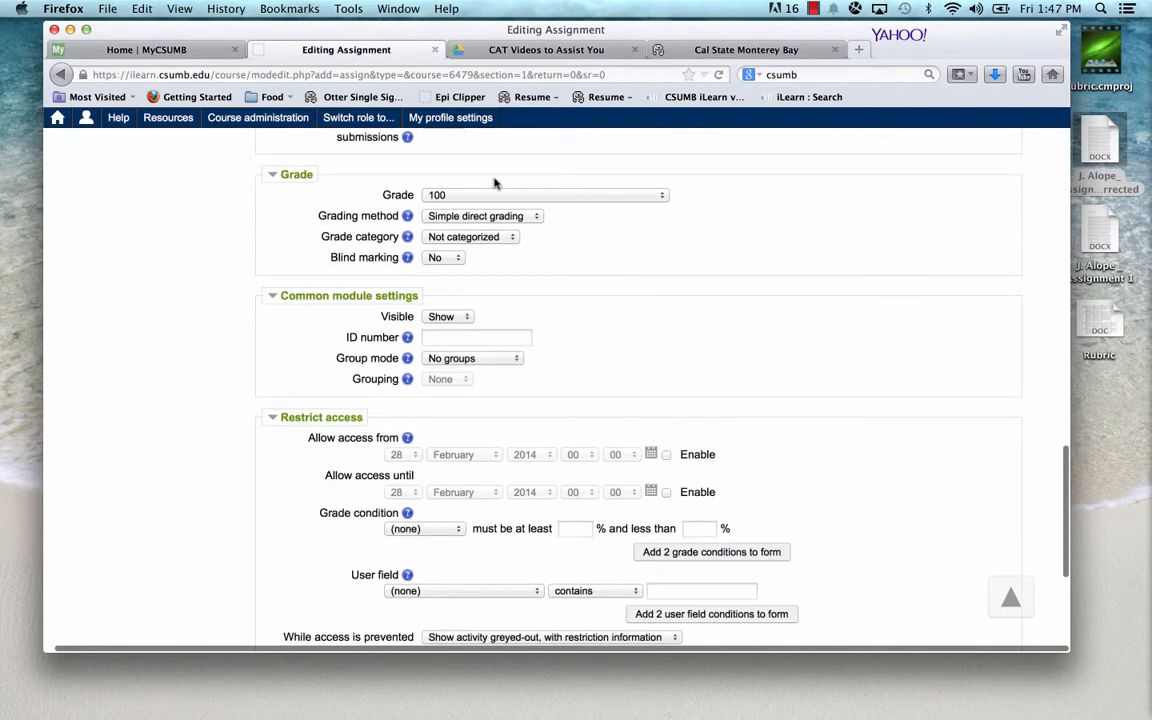
left_click(591, 196)
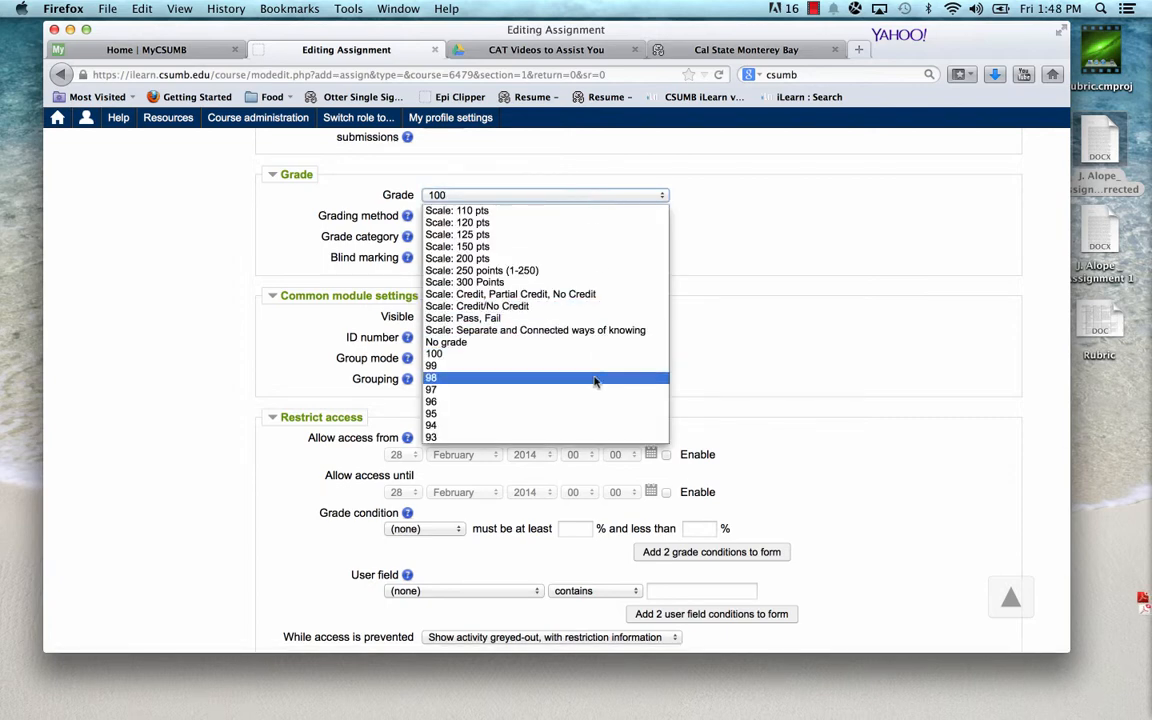
scroll(595, 381, "down", 5)
scroll(595, 381, "down", 9)
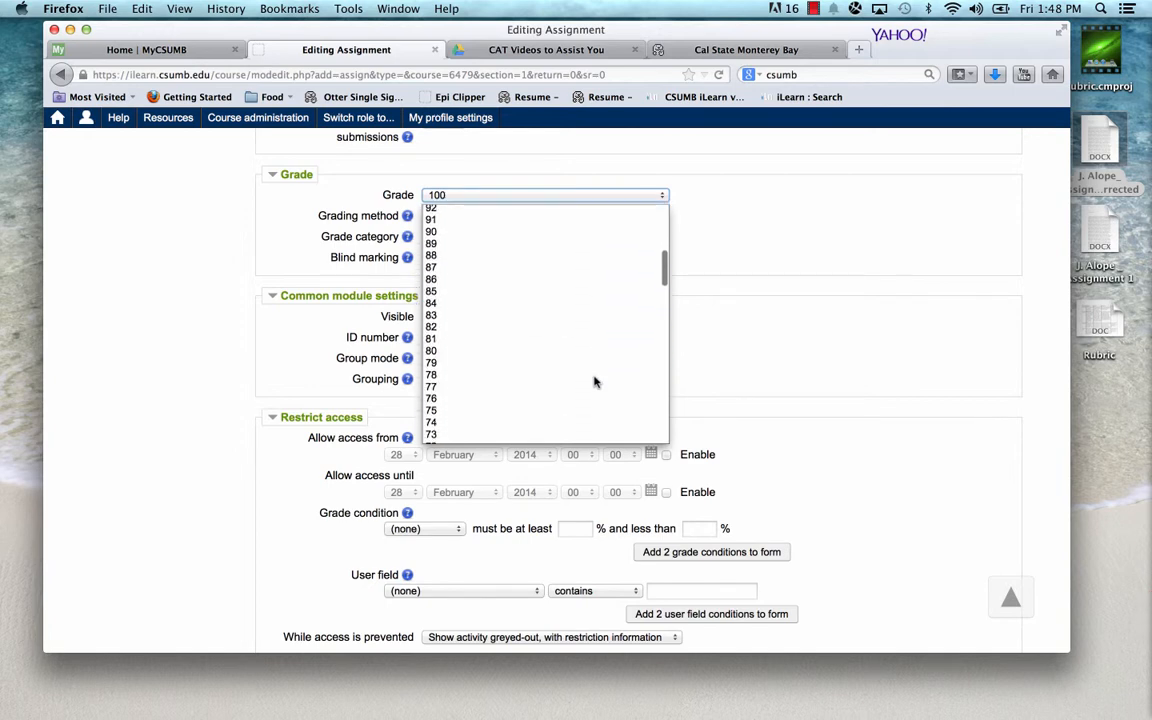
scroll(596, 382, "down", 1)
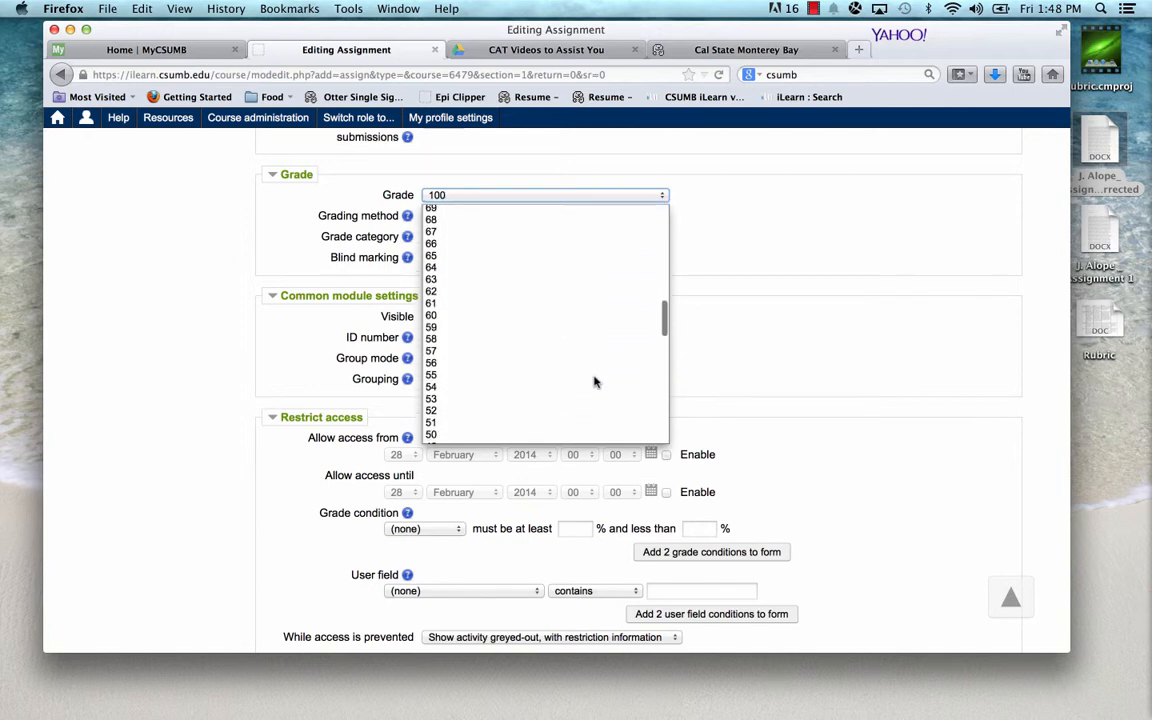
left_click(488, 435)
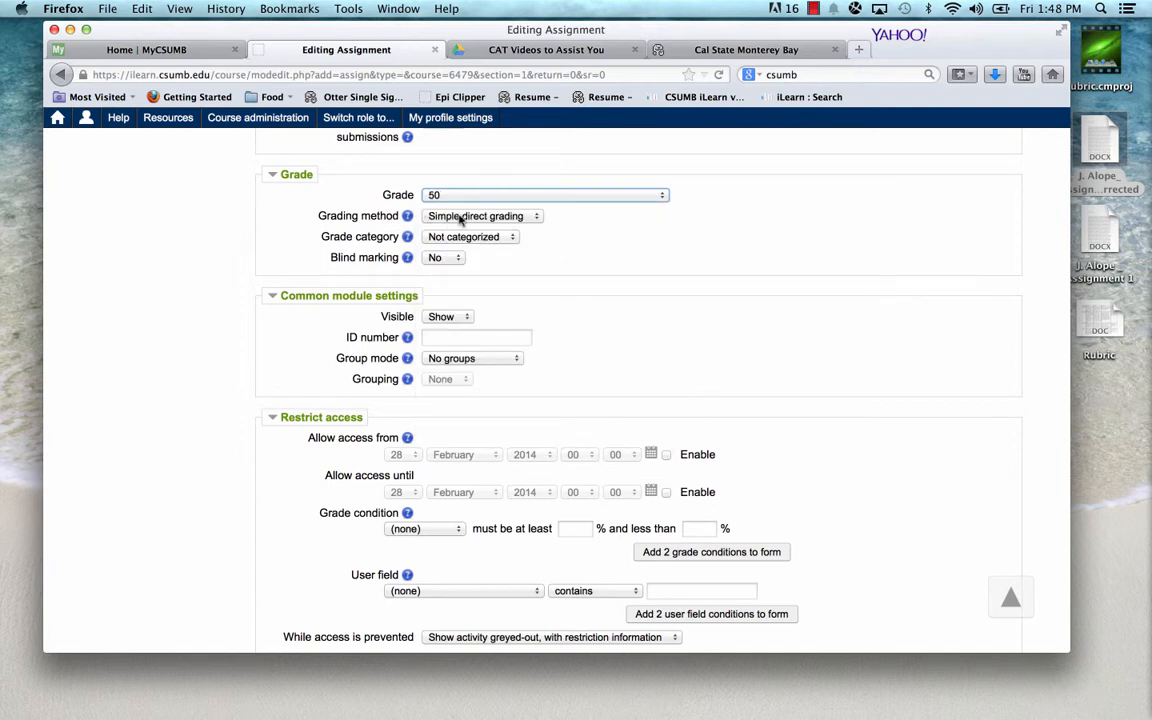
left_click(490, 222)
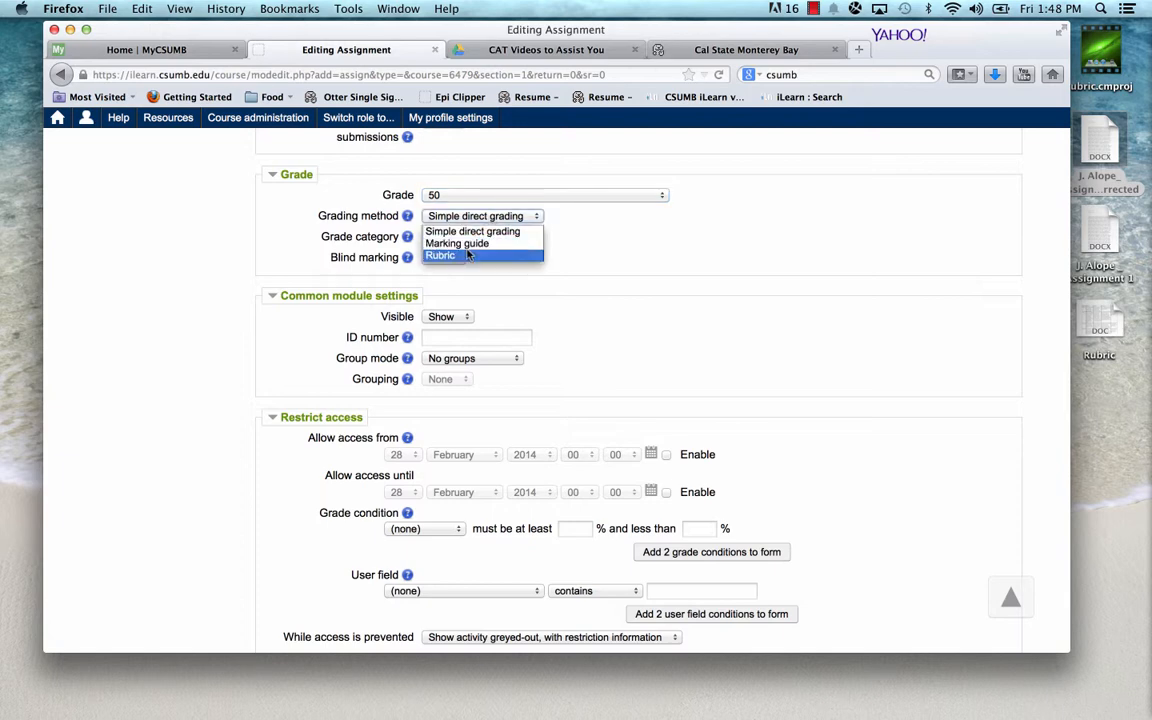
left_click(467, 256)
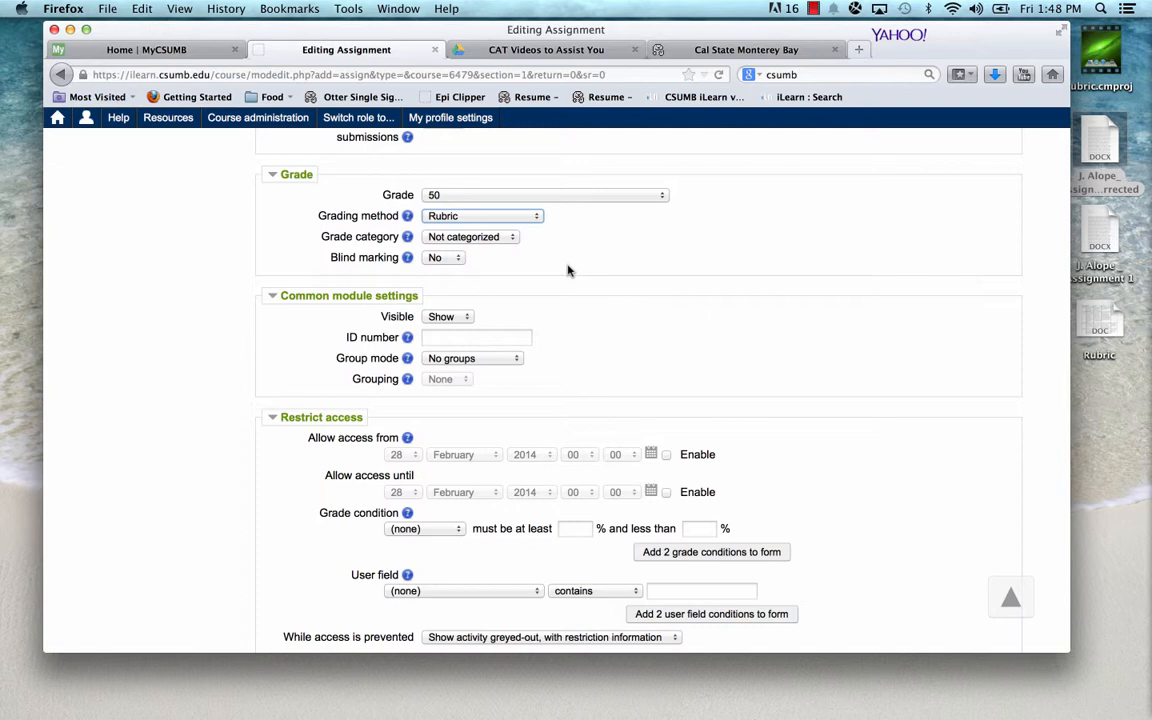
Save the new assignment and display its advanced grading page
scroll(567, 270, "down", 2)
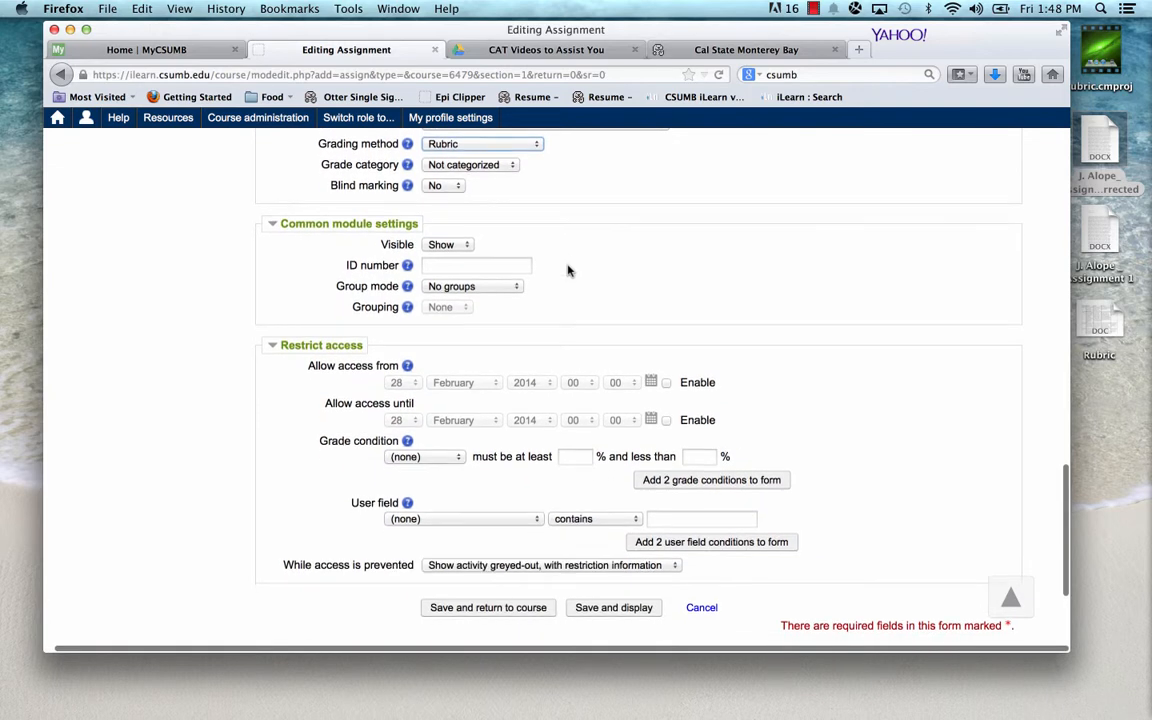
scroll(567, 270, "down", 4)
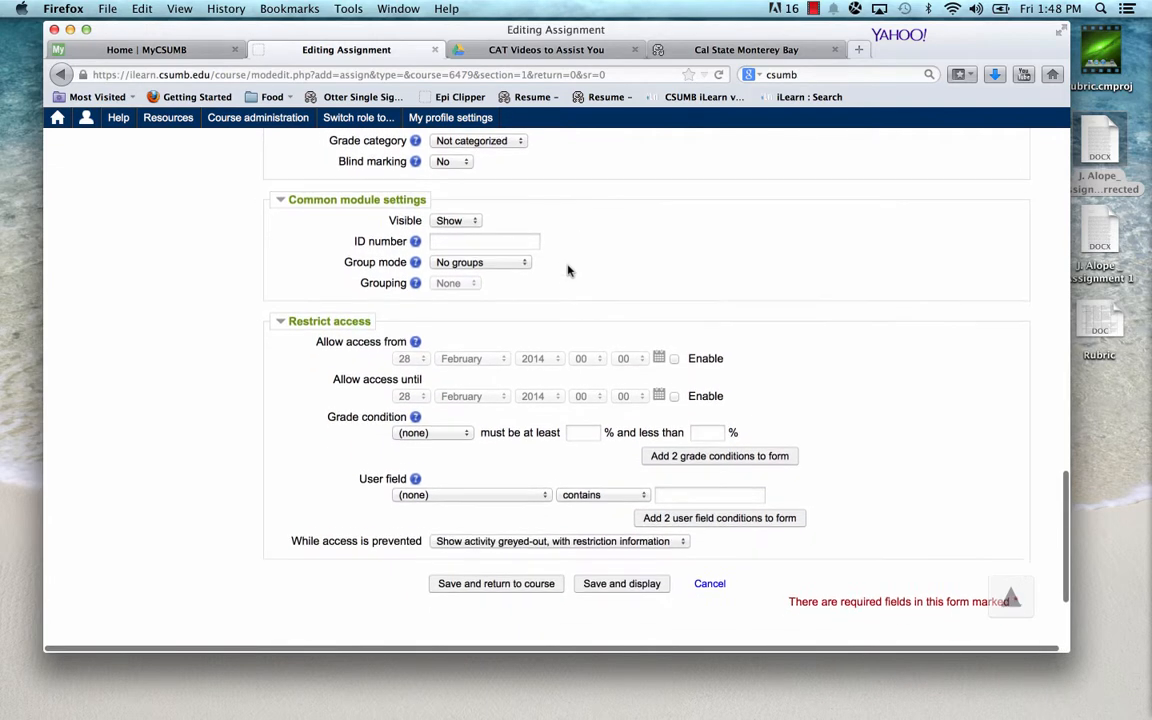
scroll(567, 270, "down", 3)
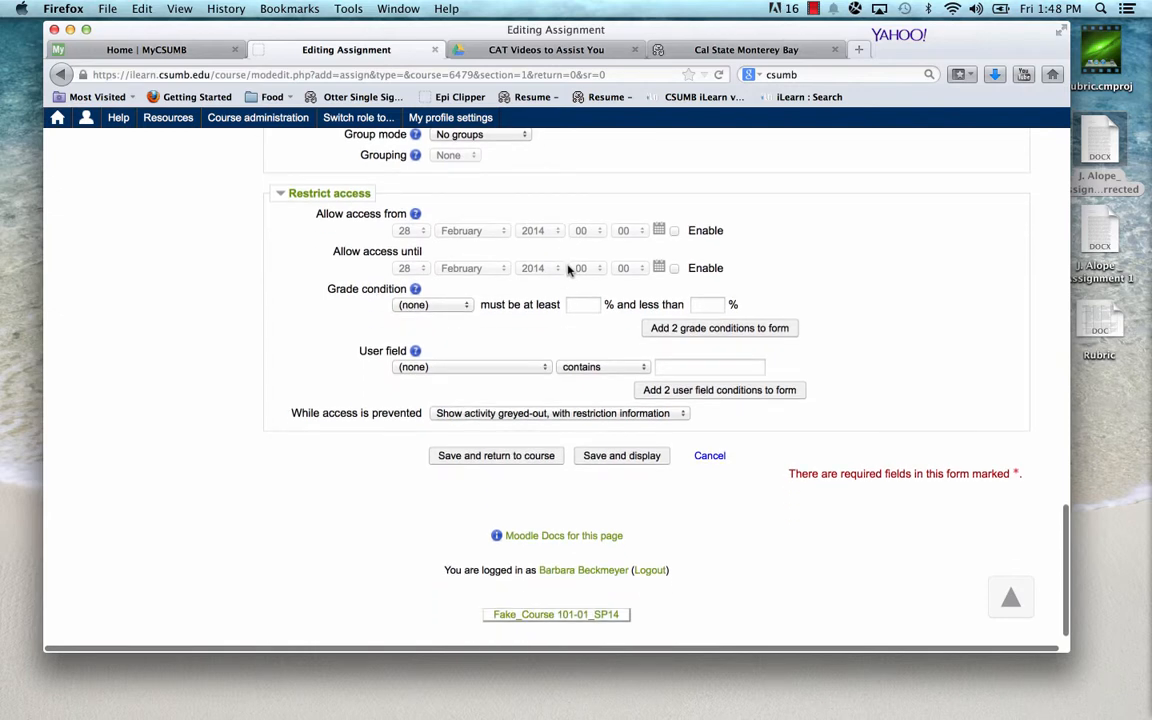
scroll(567, 270, "right", 1)
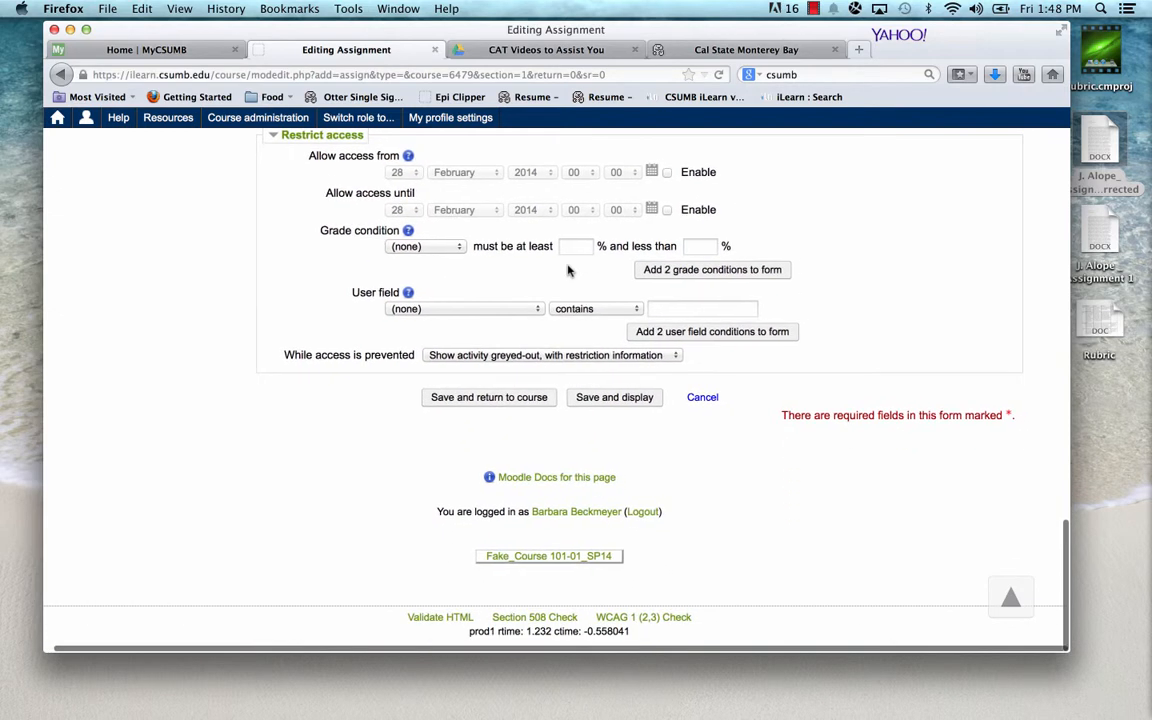
left_click(625, 398)
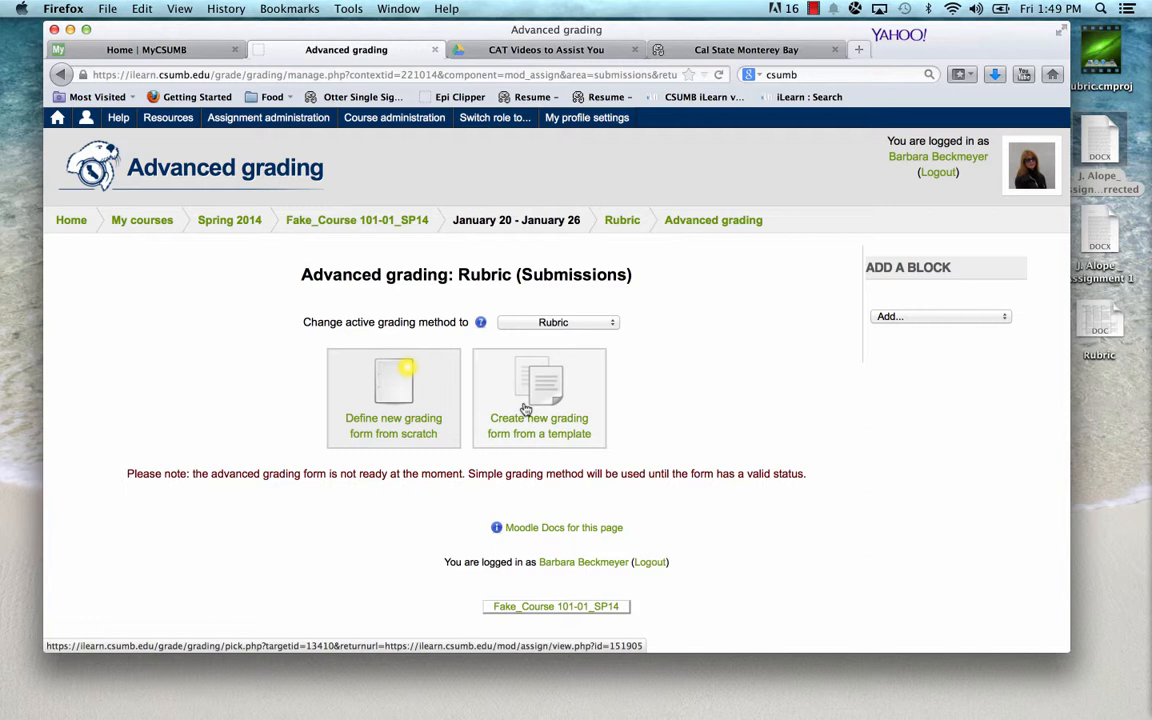
Start defining a new grading form from scratch and open the desktop file Rubric.doc in Word
left_click(403, 385)
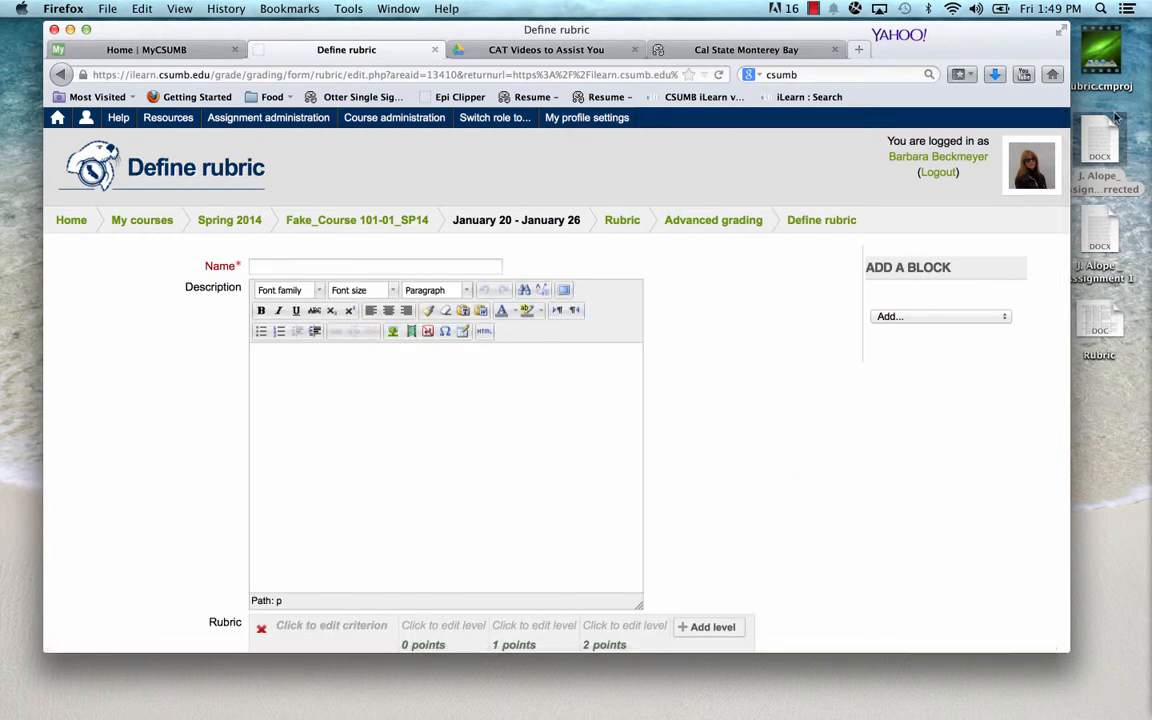
double_click(1108, 328)
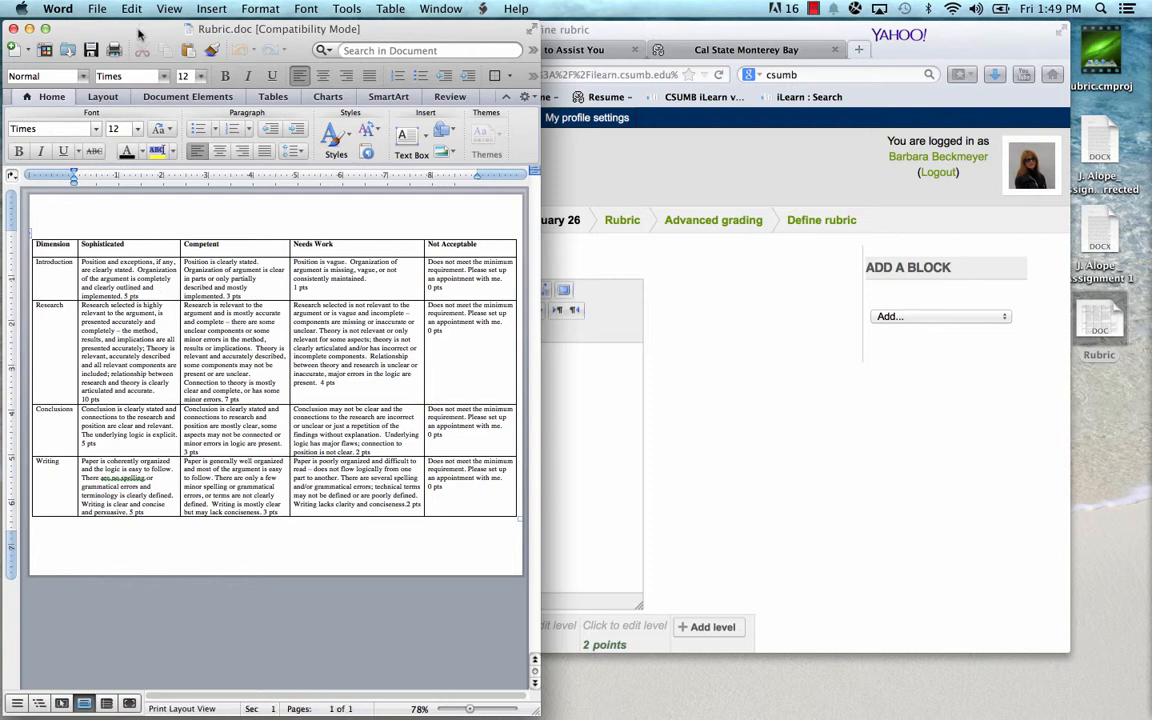
Arrange the browser and the Rubric.doc window side by side, narrowing the browser to about half the screen
left_click_drag(140, 33, 850, 78)
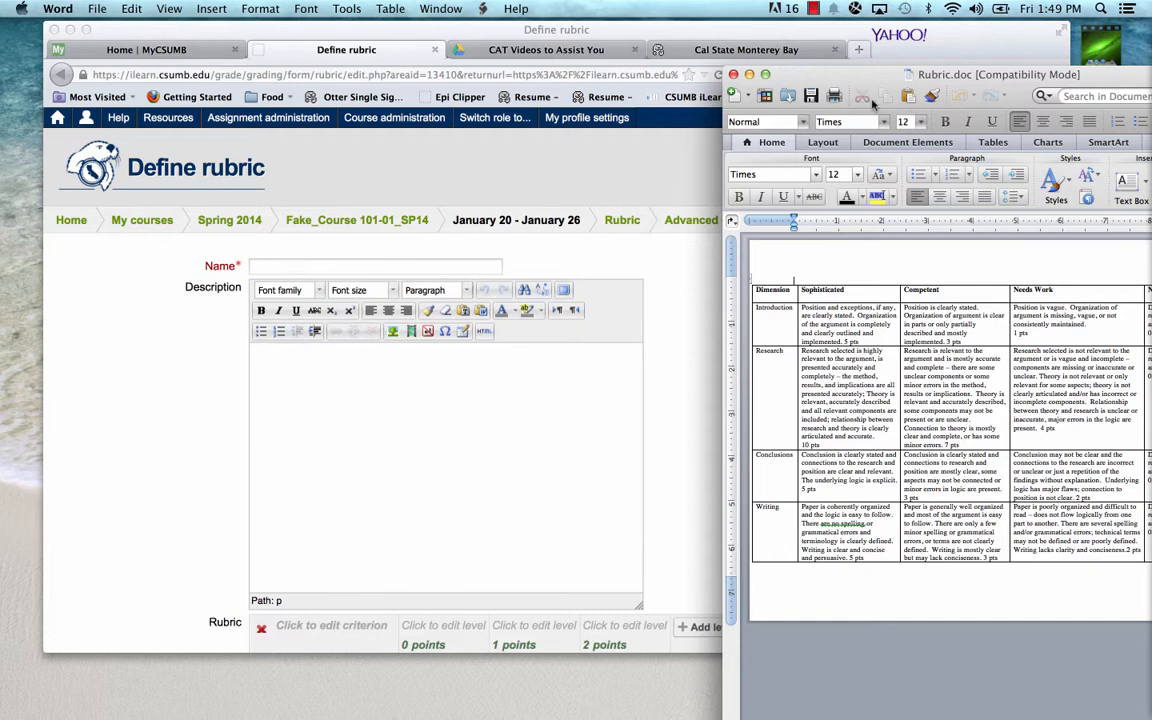
left_click(190, 36)
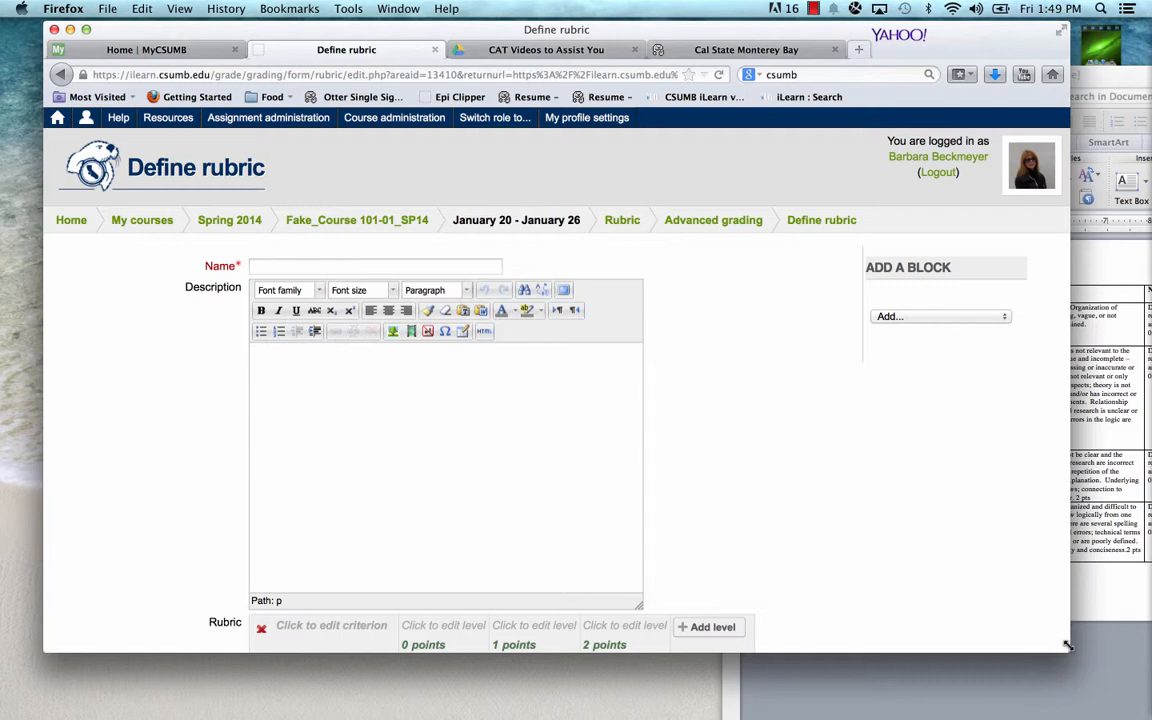
left_click_drag(1067, 645, 634, 687)
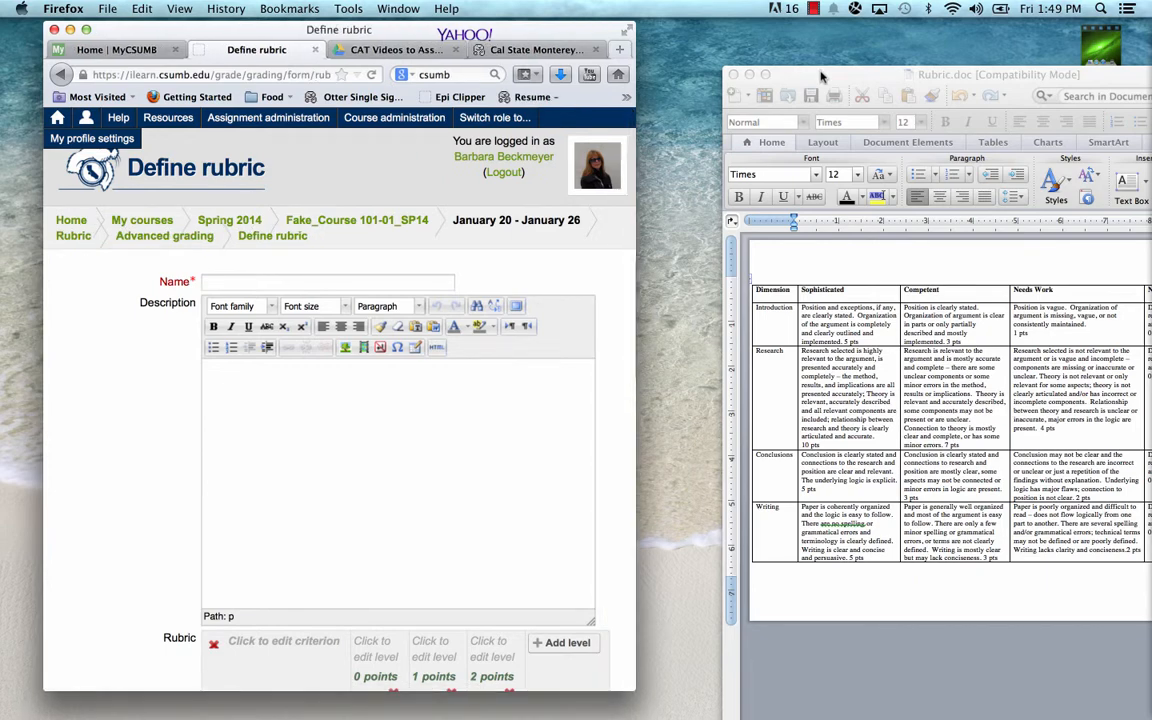
left_click_drag(820, 76, 698, 34)
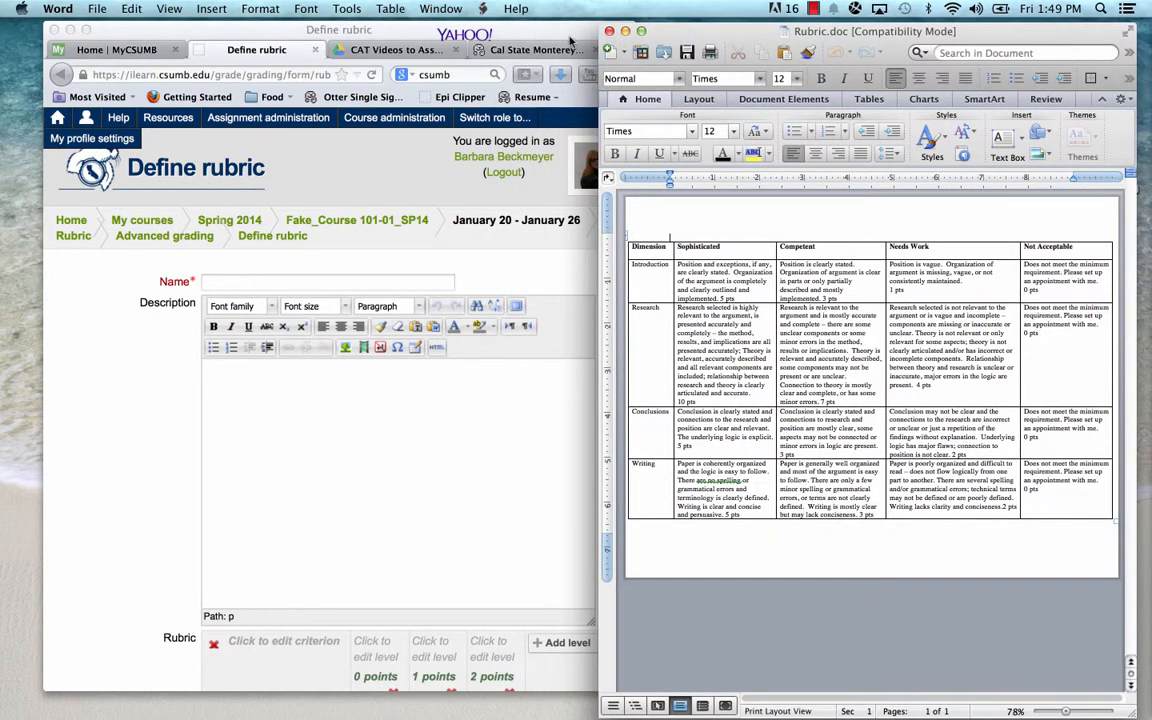
left_click_drag(568, 37, 525, 37)
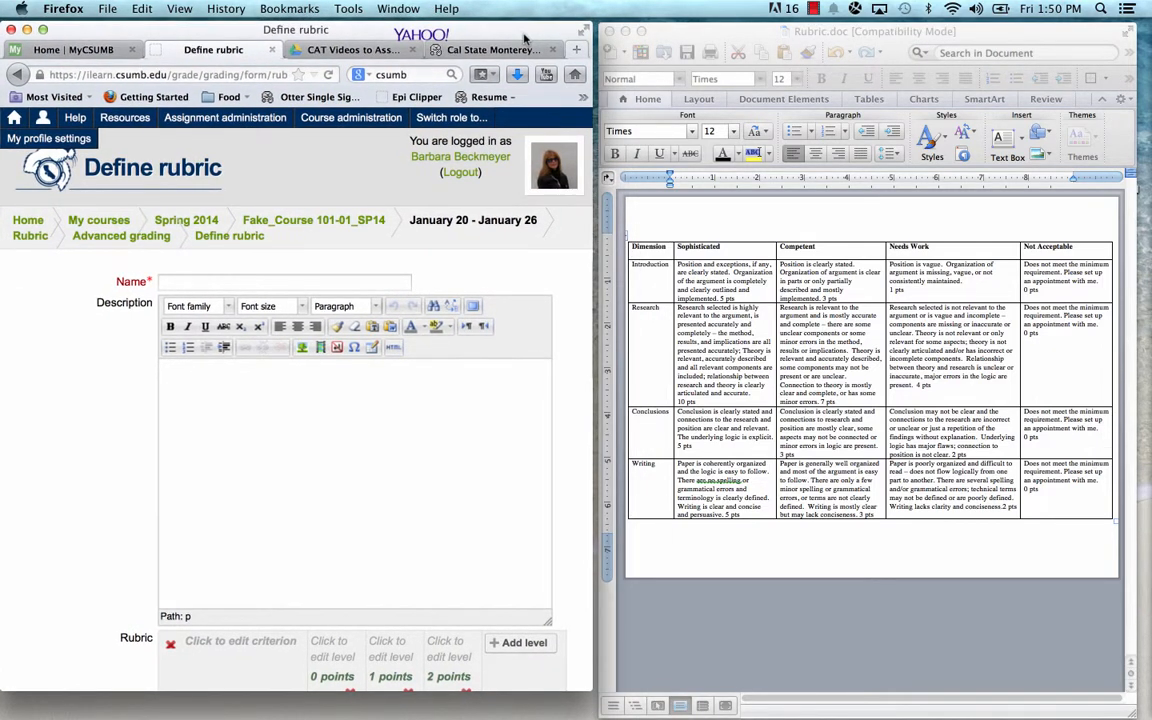
Name the grading form "Rubric" and copy that name into its description
left_click(178, 281)
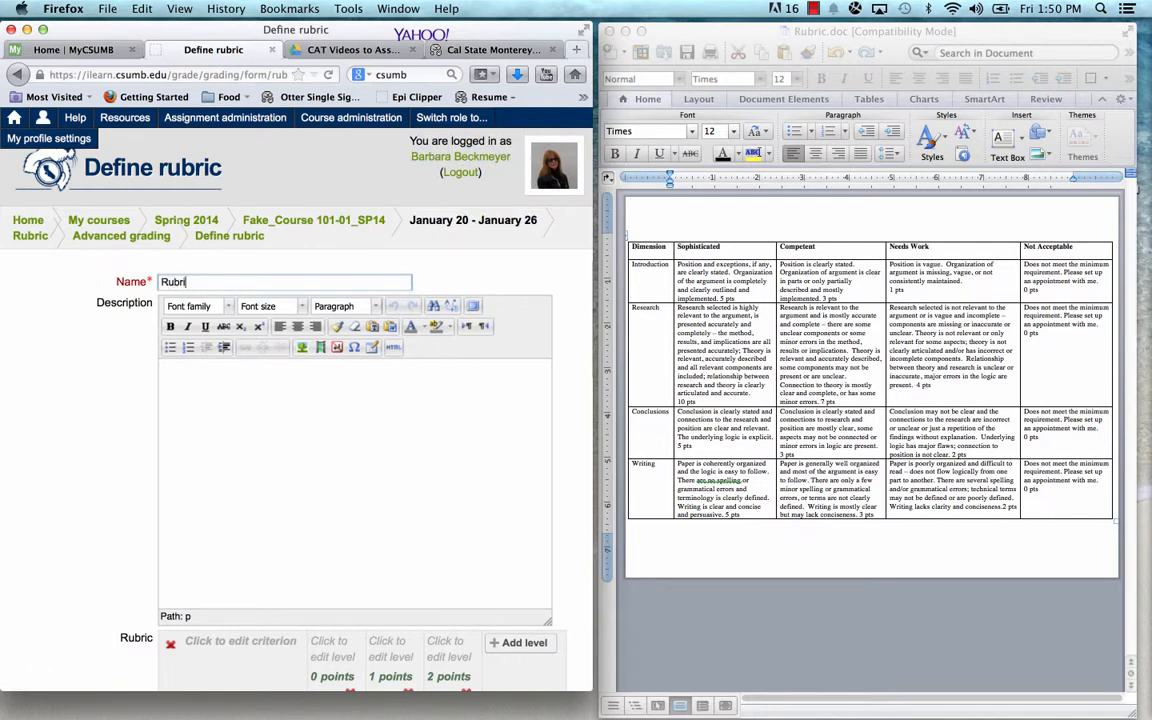
double_click(169, 284)
key("ctrl+c")
left_click(173, 407)
key("ctrl+v")
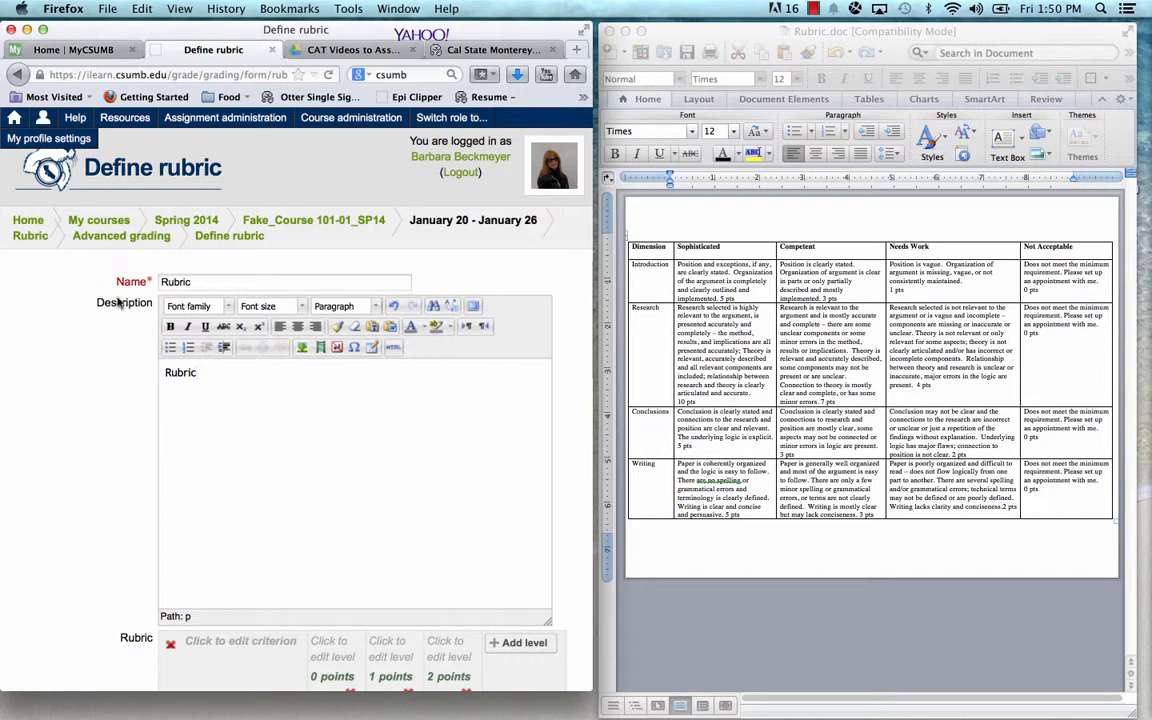
Copy the "Introduction" dimension from the Word table into the first rubric criterion
scroll(185, 411, "down", 2)
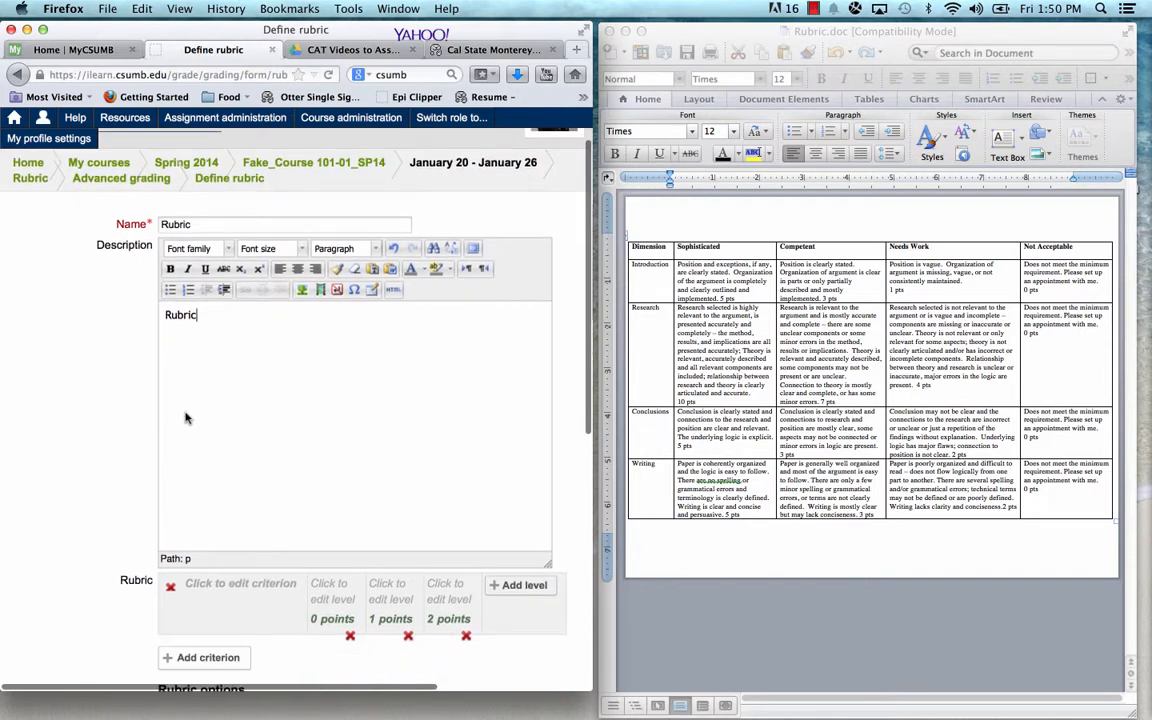
scroll(185, 418, "down", 3)
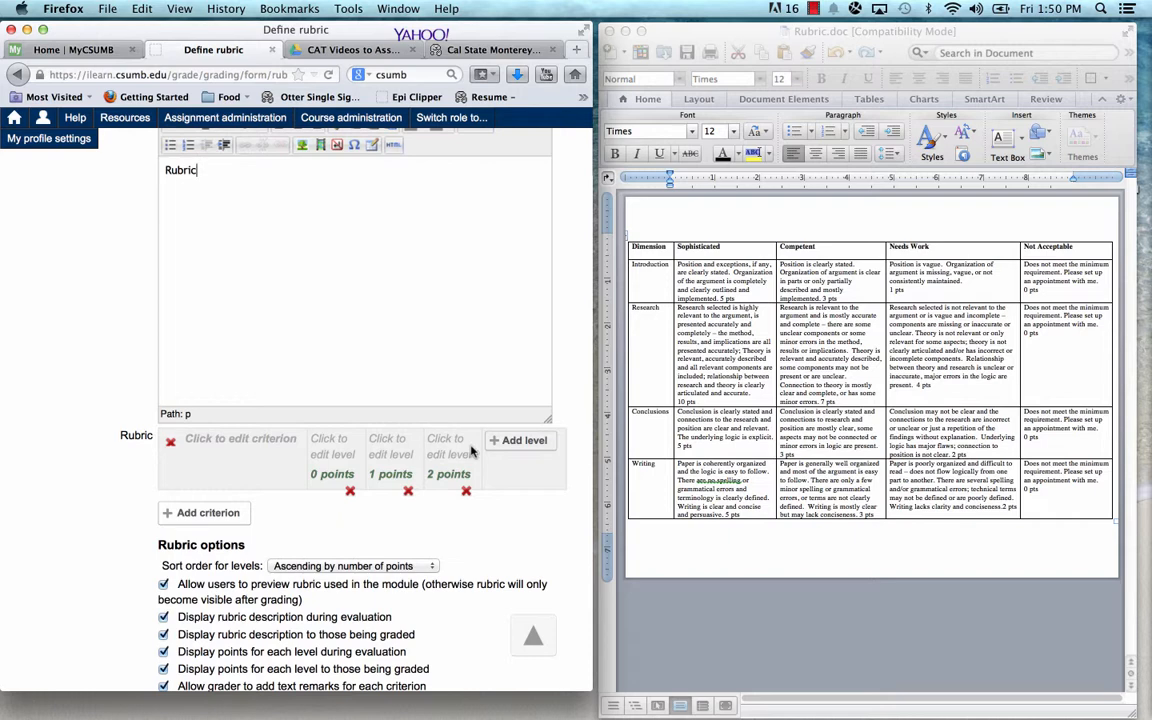
left_click(240, 438)
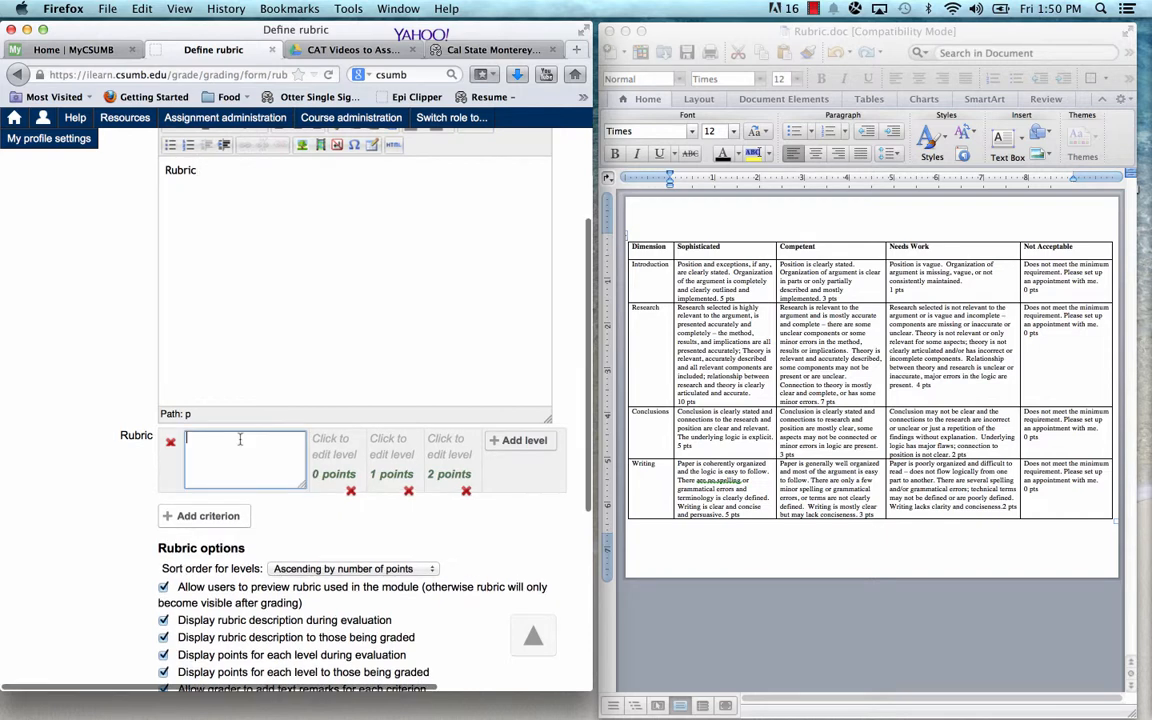
left_click(668, 265)
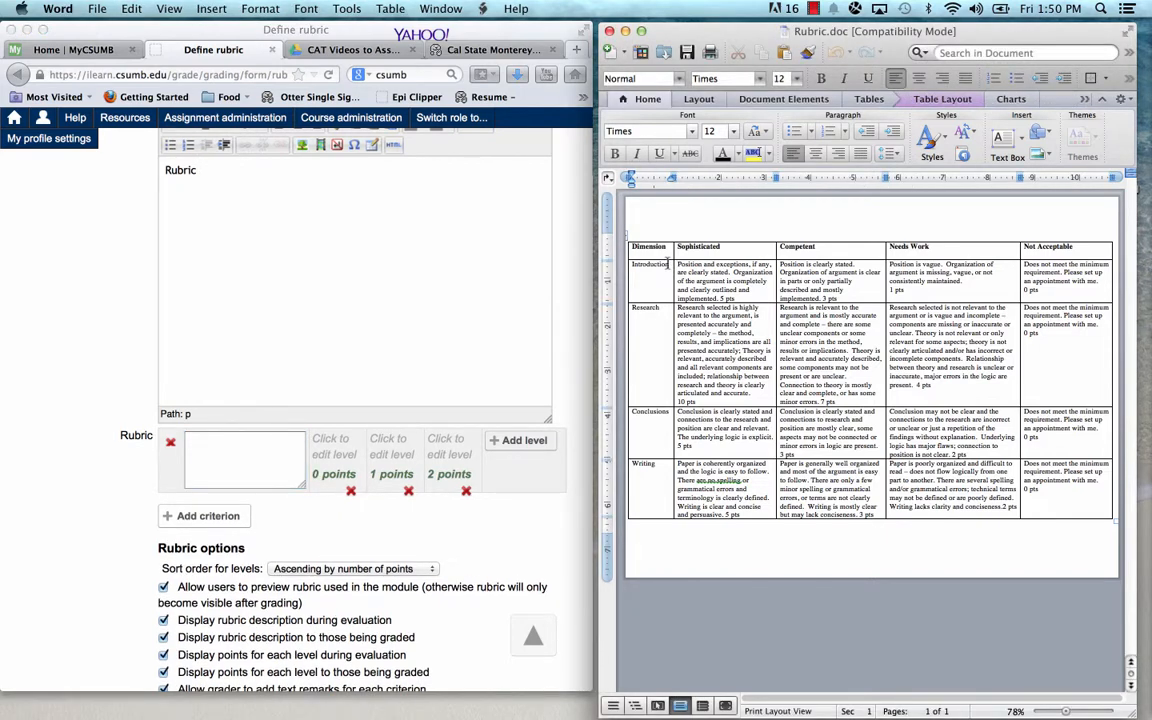
double_click(662, 265)
key("super+c")
left_click(246, 447)
key("super+v")
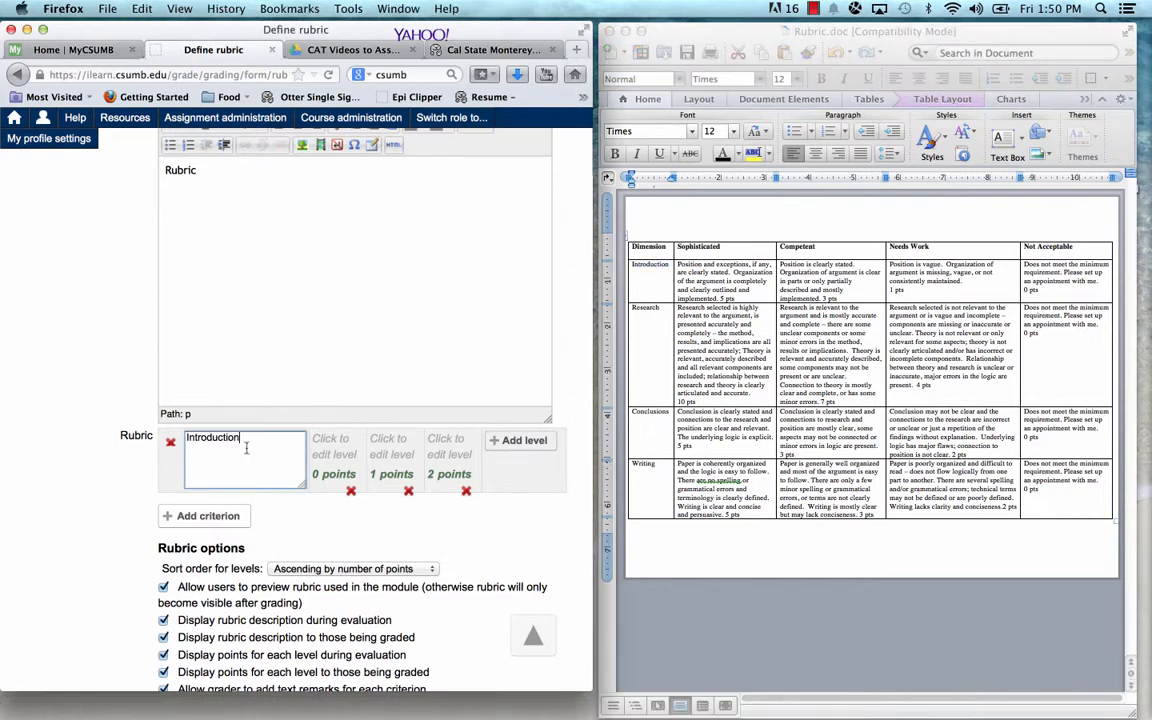
Fill the Introduction criterion's first level with the Sophisticated description from the Word table, without its points text, and set it to 5 points
left_click(330, 445)
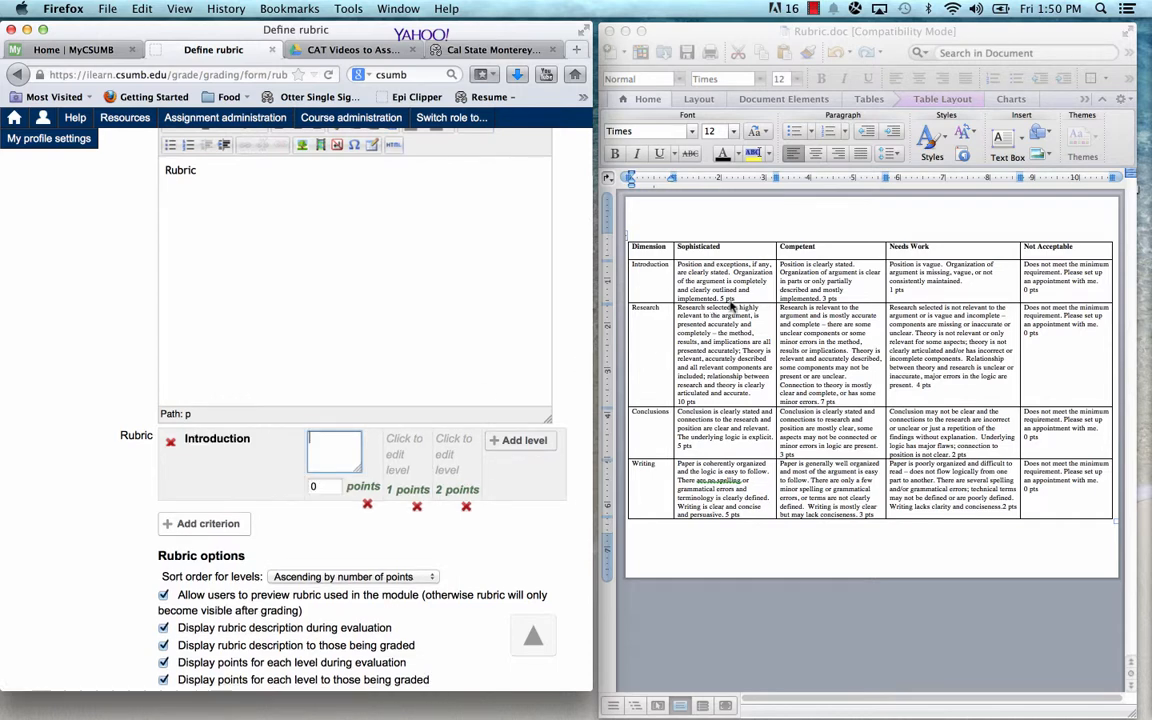
left_click(718, 297)
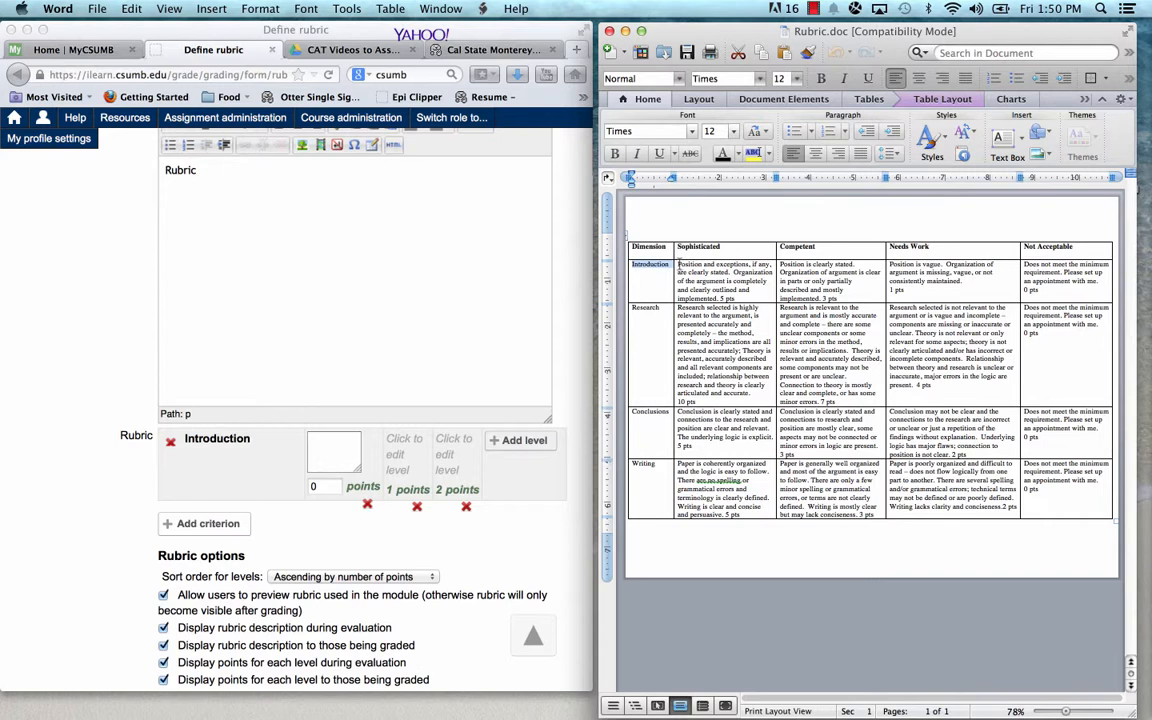
left_click_drag(678, 264, 704, 292)
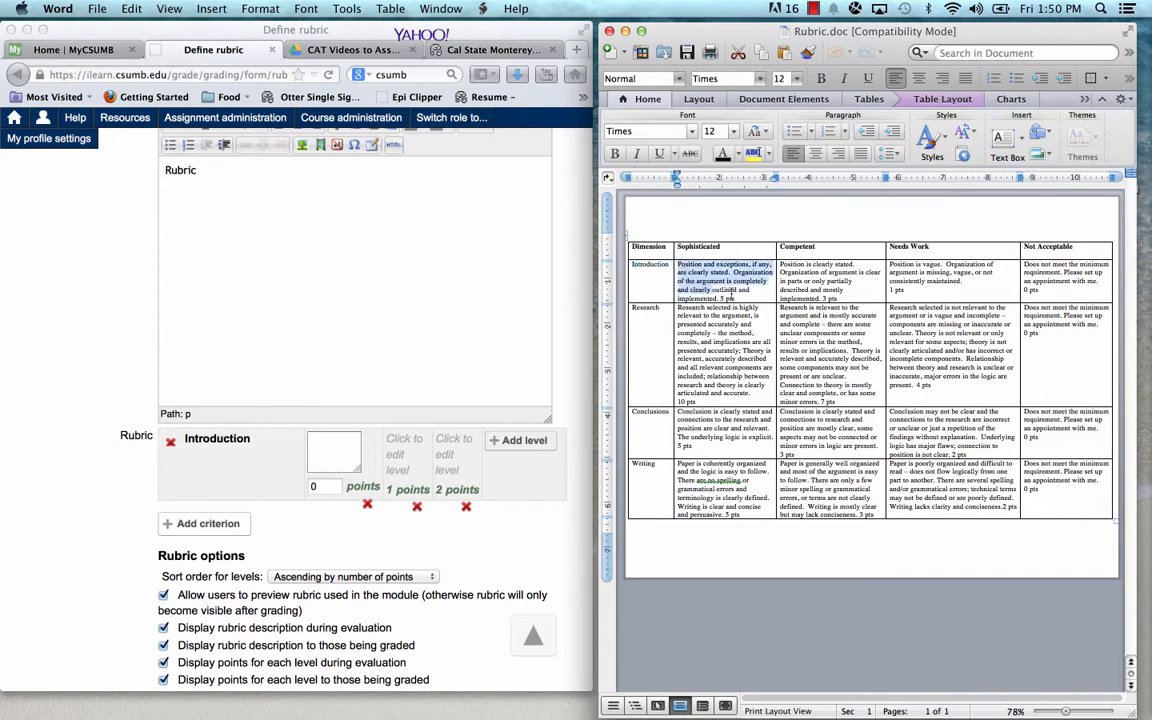
left_click(718, 298, "shift")
left_click(323, 437)
key("super+v")
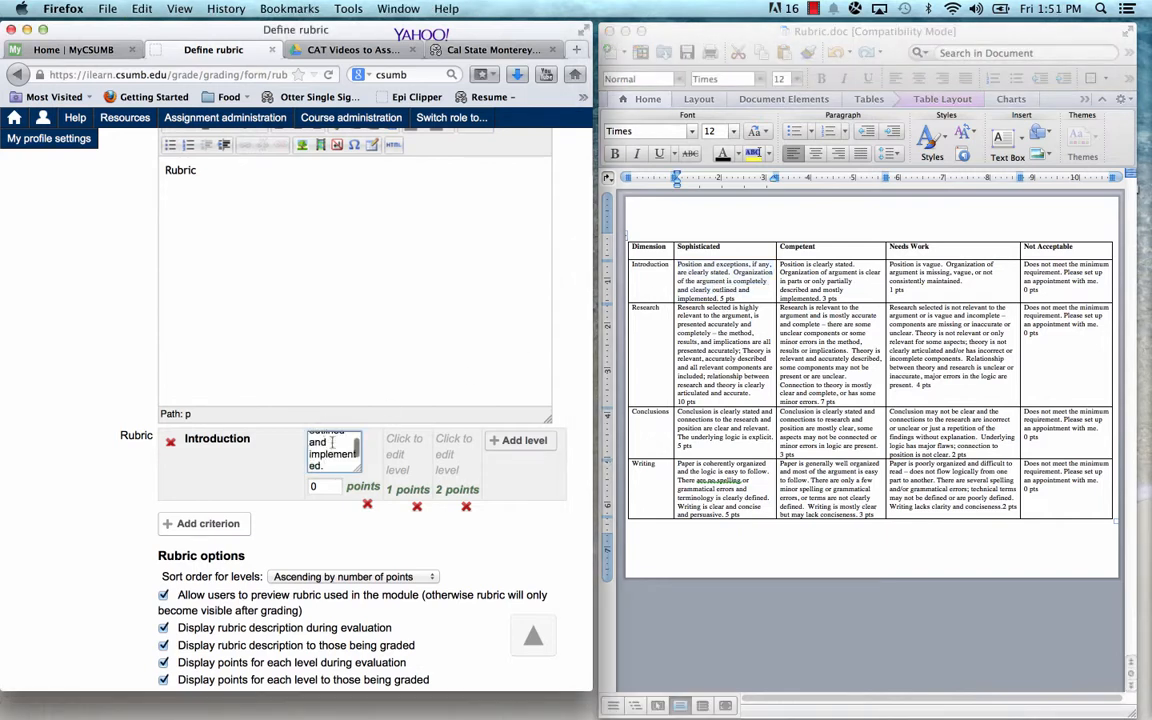
left_click(311, 486)
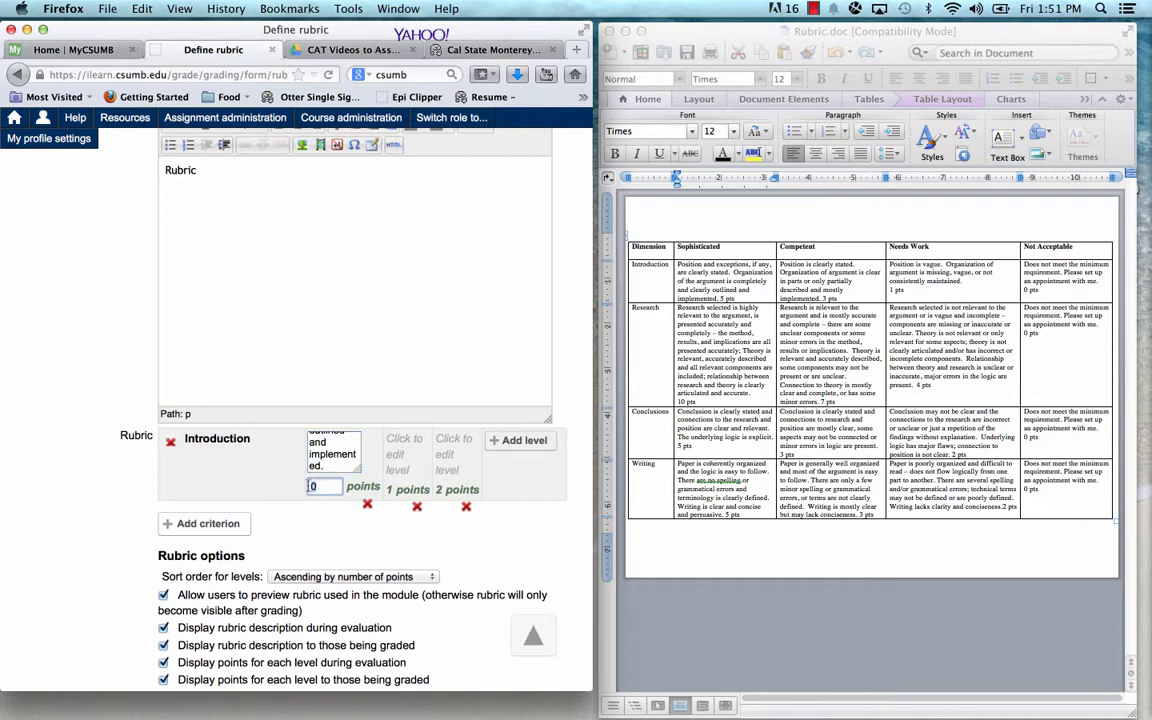
type("5")
key("Tab")
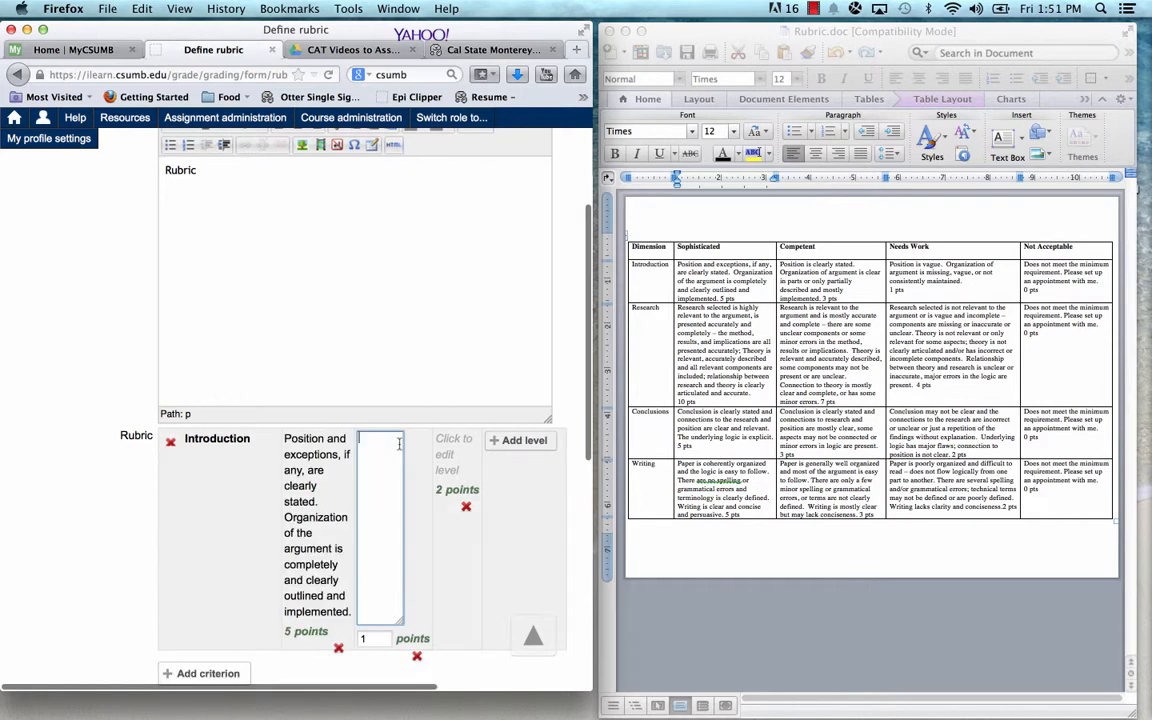
Copy the Competent description for Introduction from the Word table into the criterion's second level and set it to 3 points
left_click(818, 298)
left_click_drag(823, 298, 780, 265)
key("super+c")
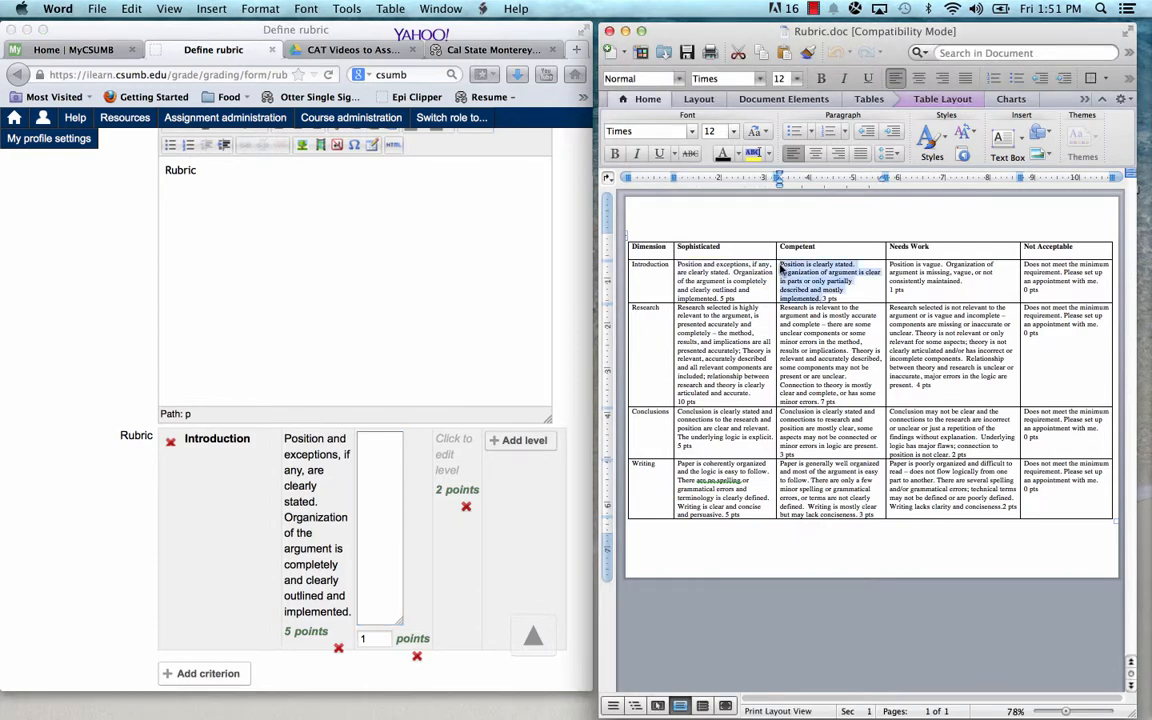
left_click(376, 451)
key("super+v")
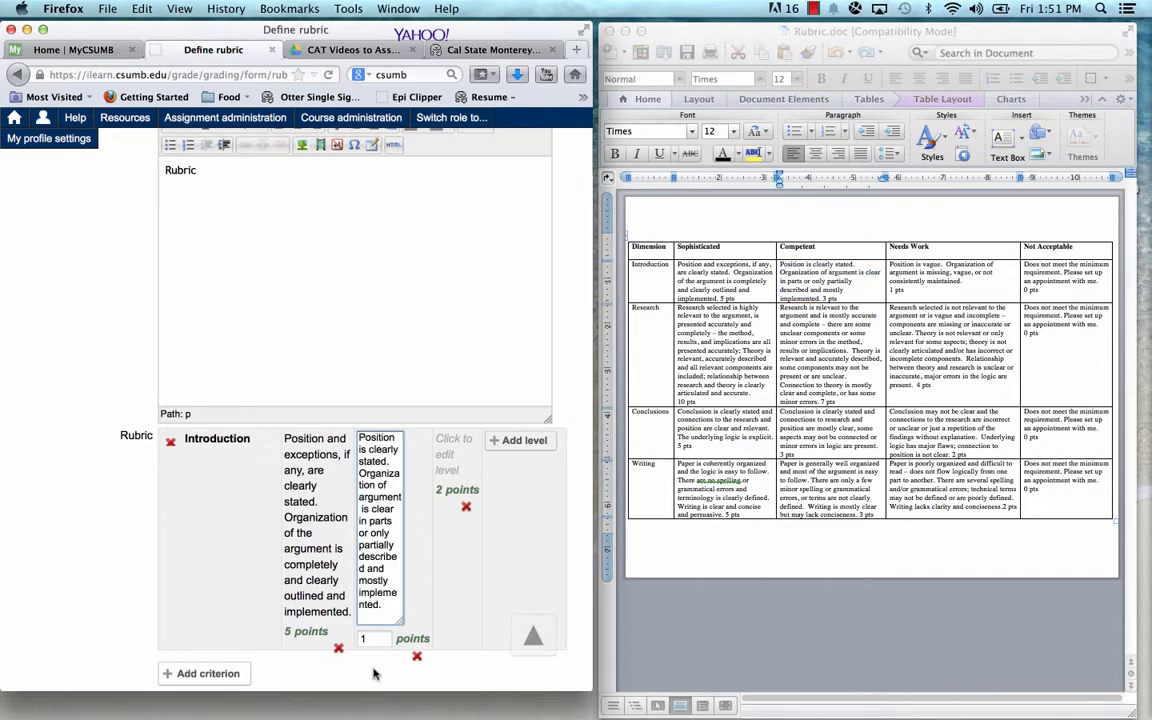
key("Tab")
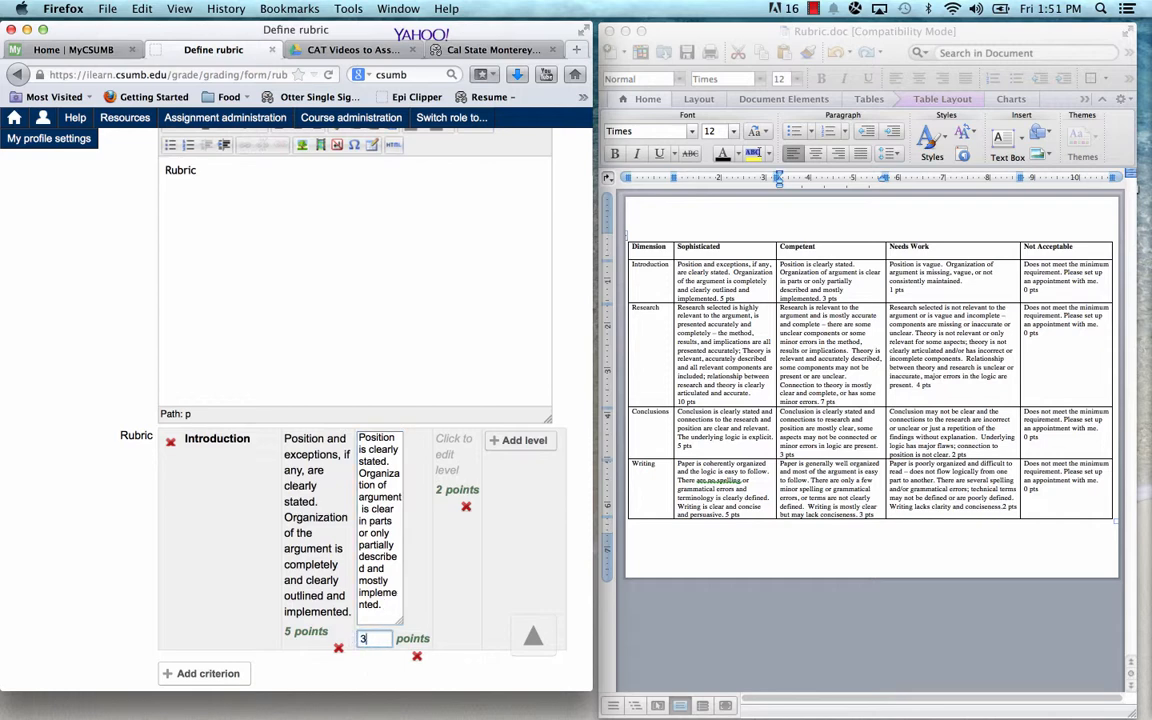
type("3")
key("Tab")
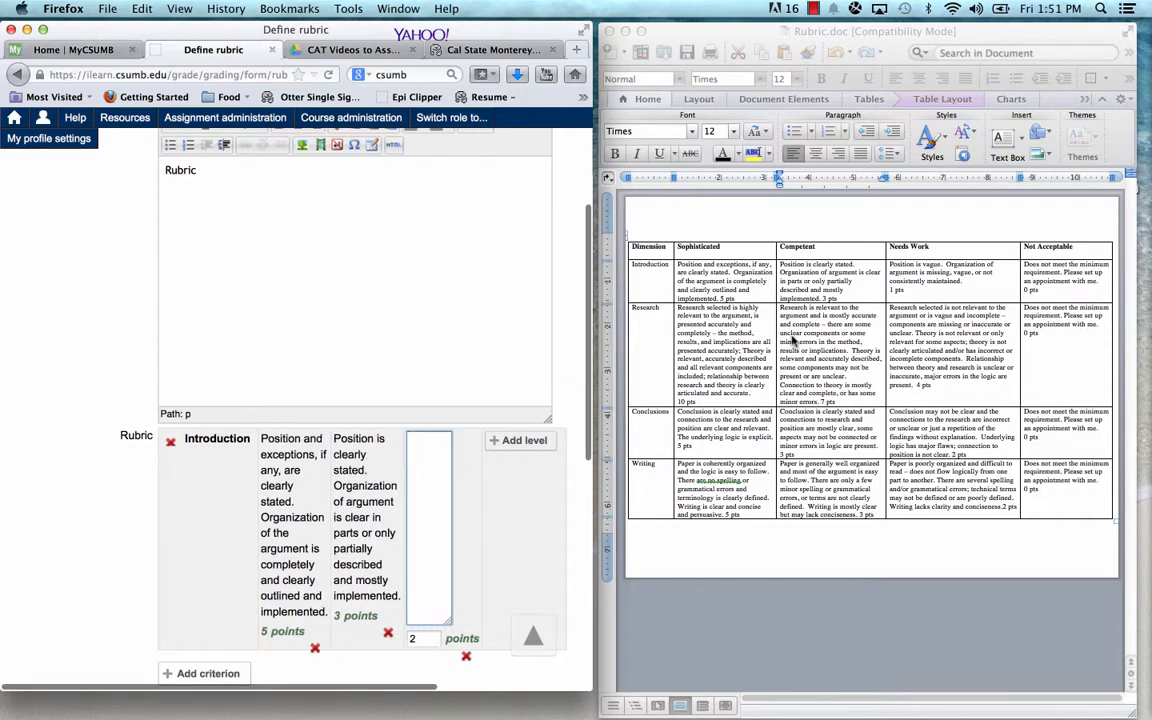
Copy the Needs Work description for Introduction from the Word table into the criterion's third level and set it to 1 point
left_click(972, 283)
left_click_drag(972, 283, 891, 259)
key("super+c")
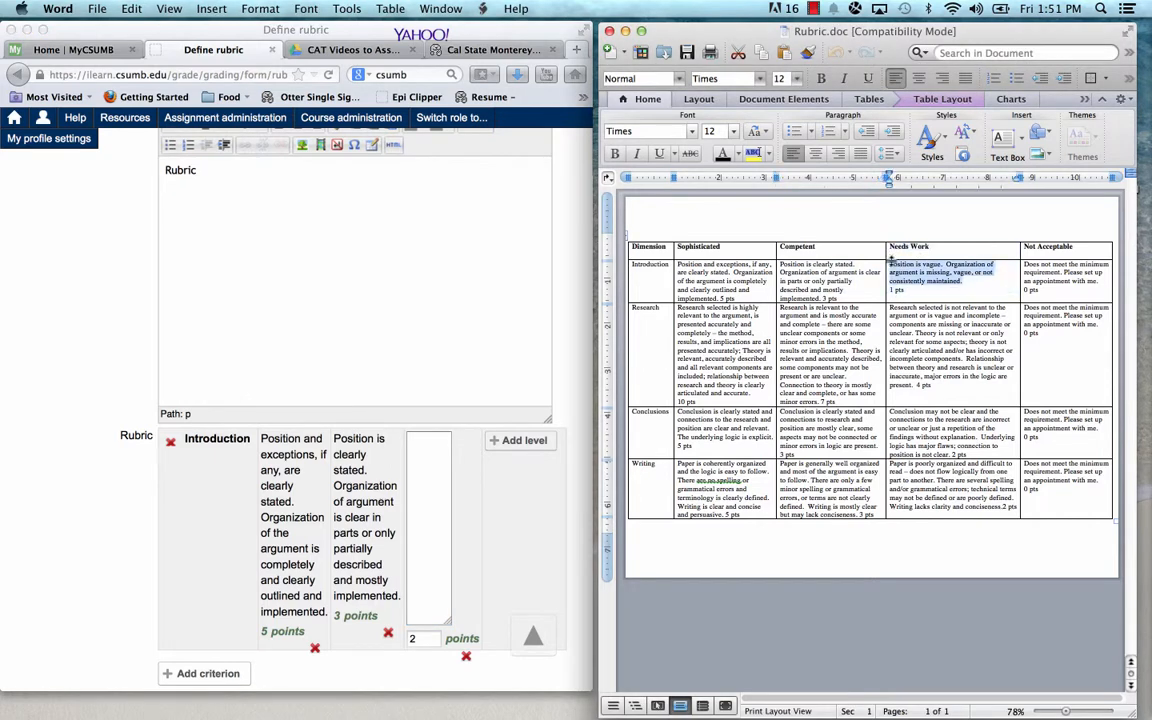
left_click(433, 444)
key("super+v")
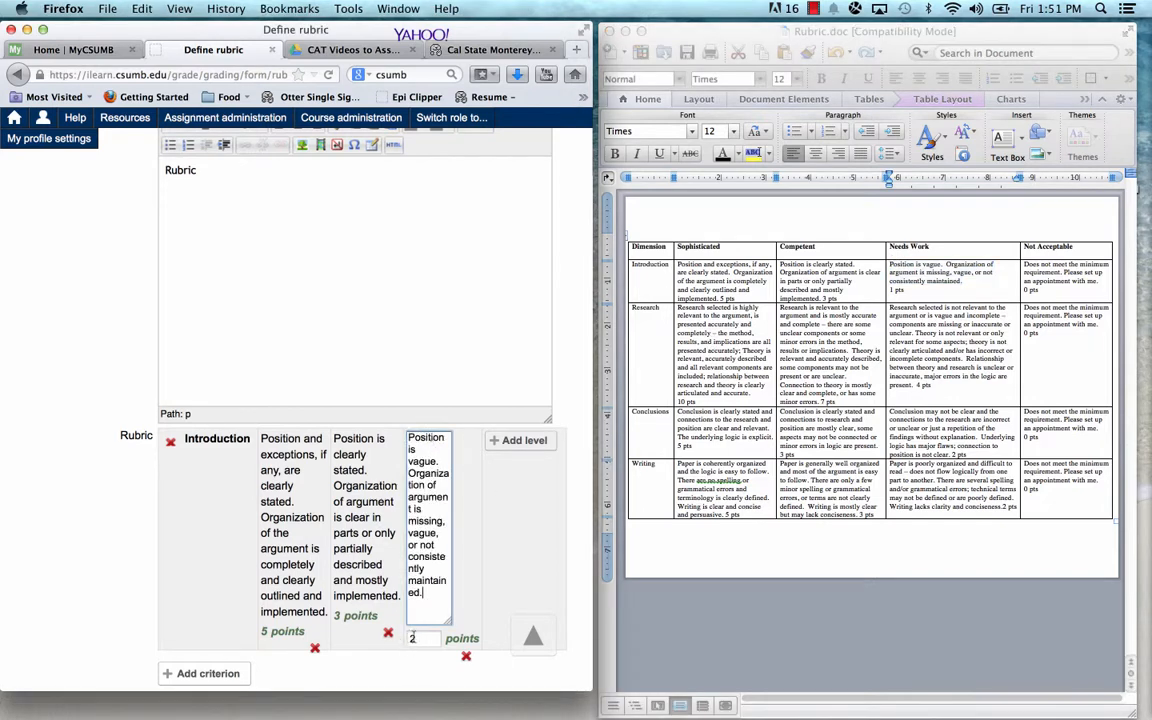
left_click(414, 640)
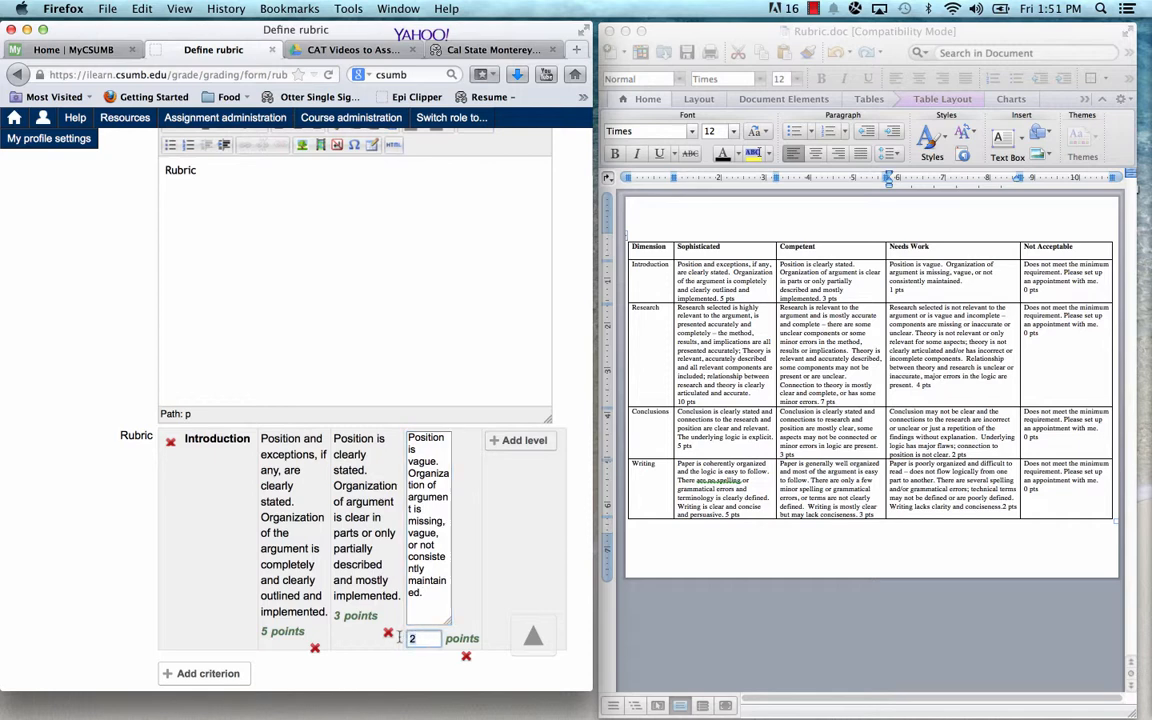
type("1")
Add a fourth level to the Introduction criterion and fill it with the Not Acceptable description from the Word table
left_click(518, 440)
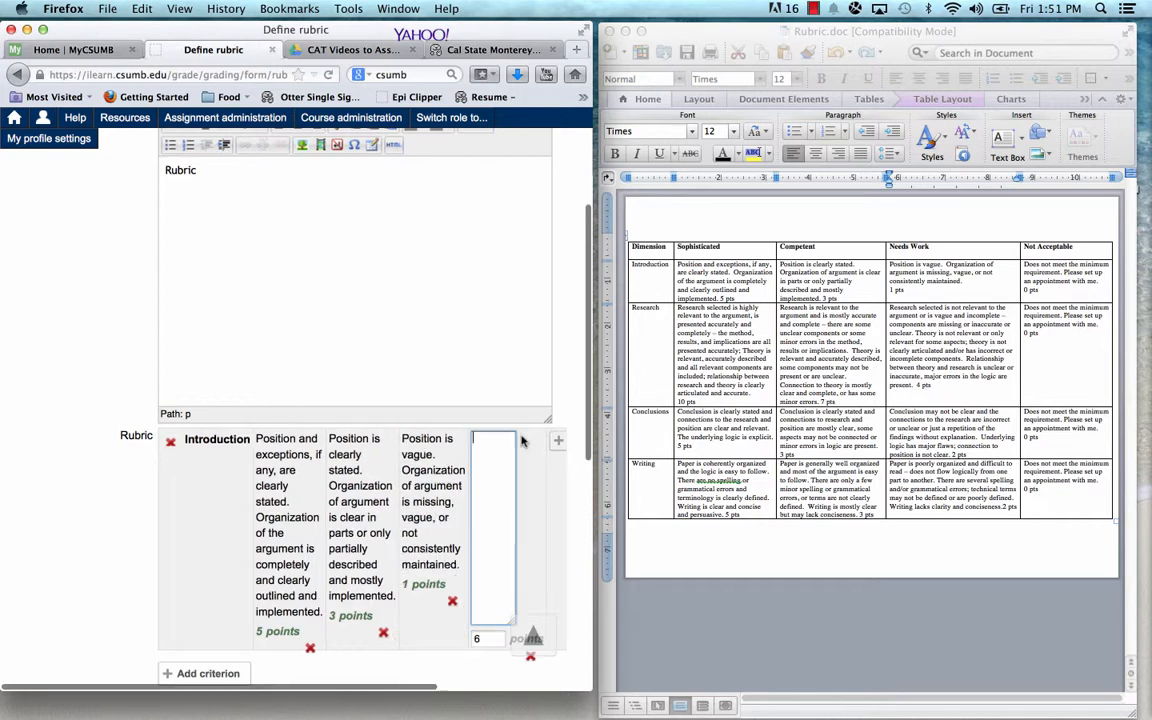
left_click(1102, 282)
left_click_drag(1102, 282, 1040, 263)
key("super+c")
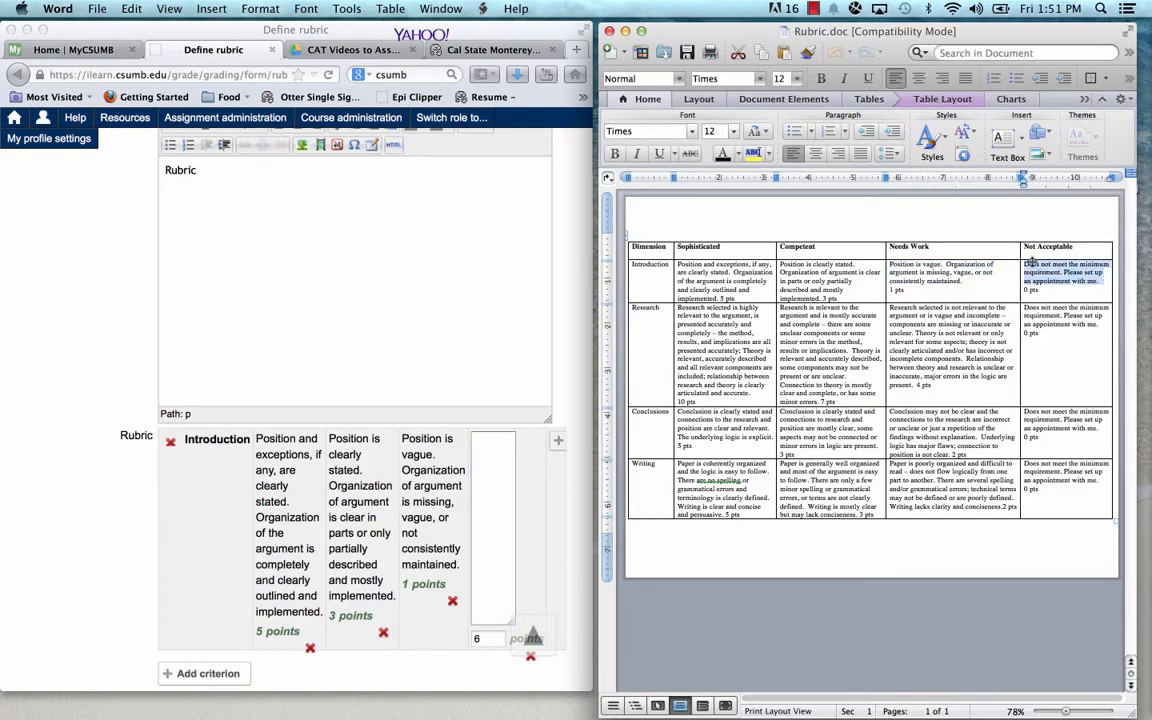
left_click(485, 447)
key("super+v")
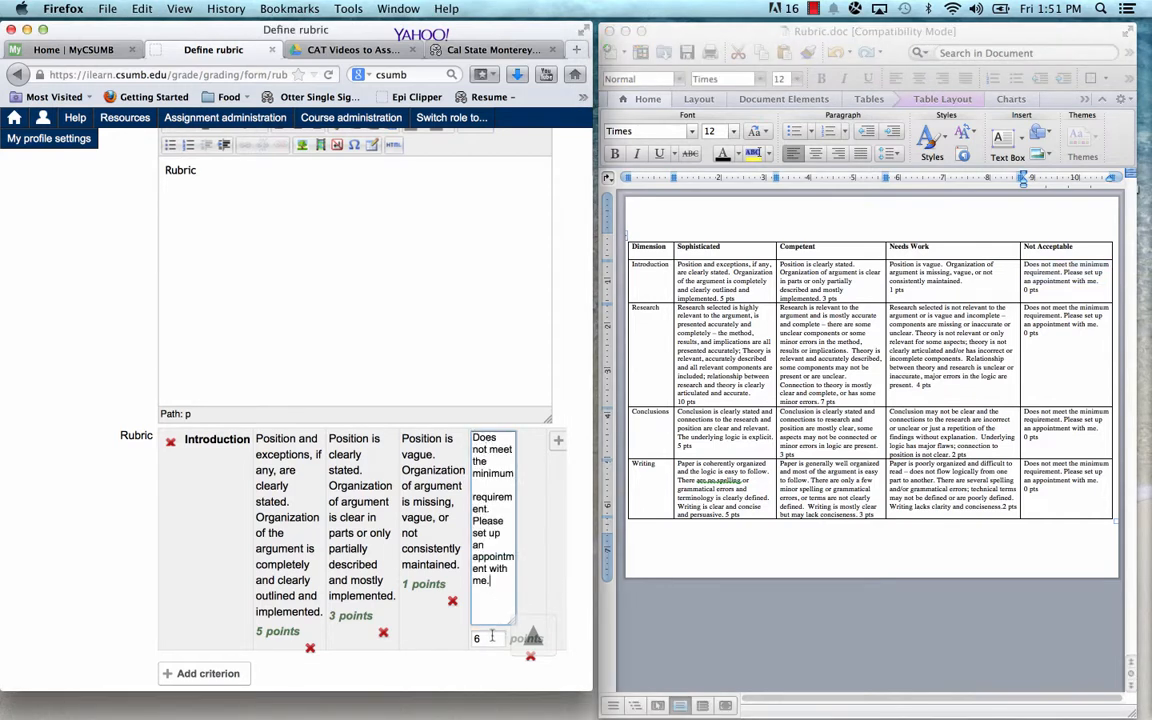
key("Tab")
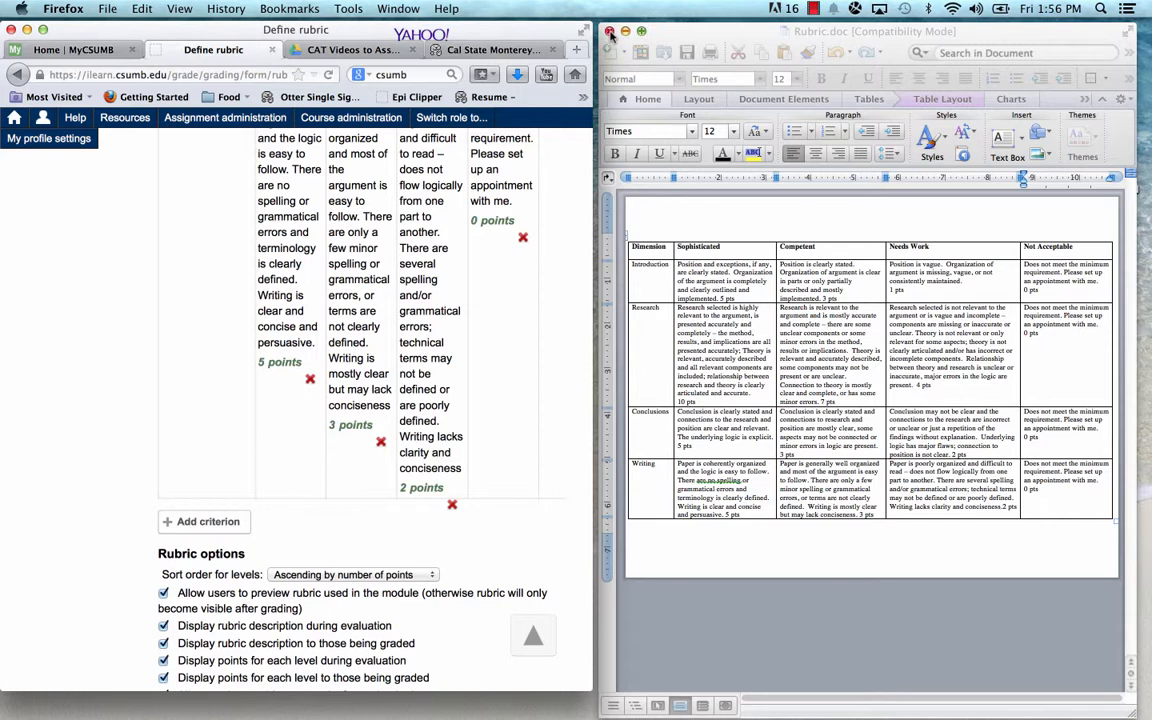
Close Rubric.doc, then enlarge the browser window to most of the screen and center it on the desktop
left_click(609, 32)
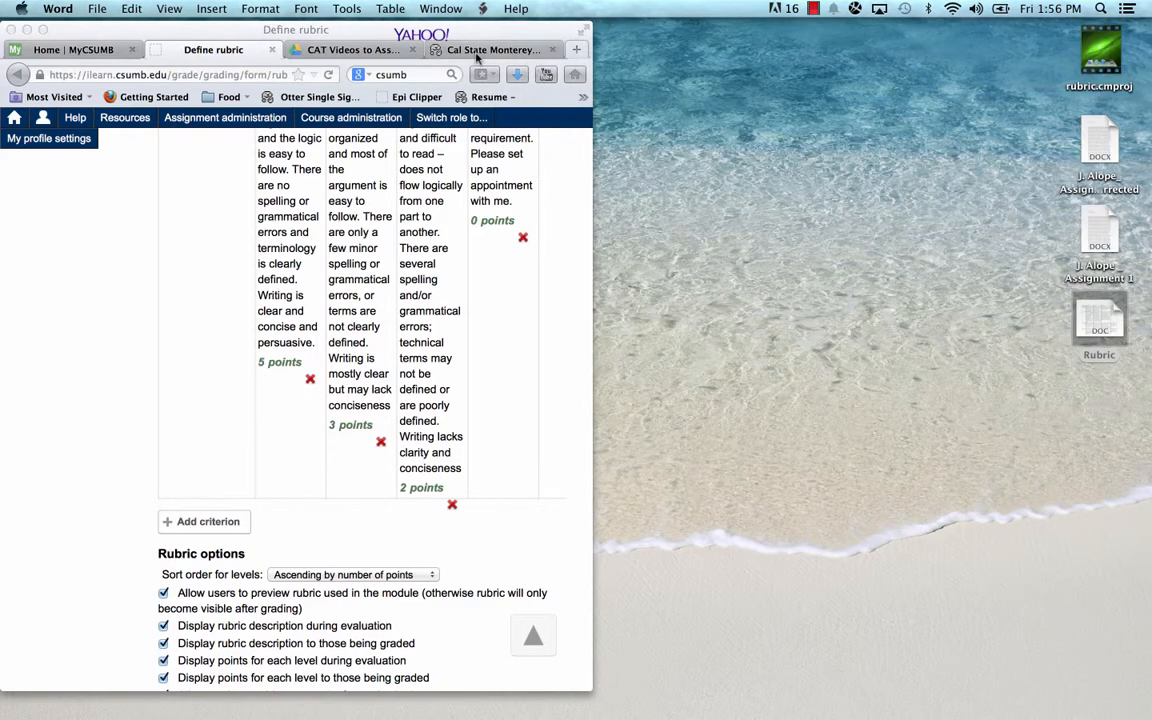
left_click(43, 31)
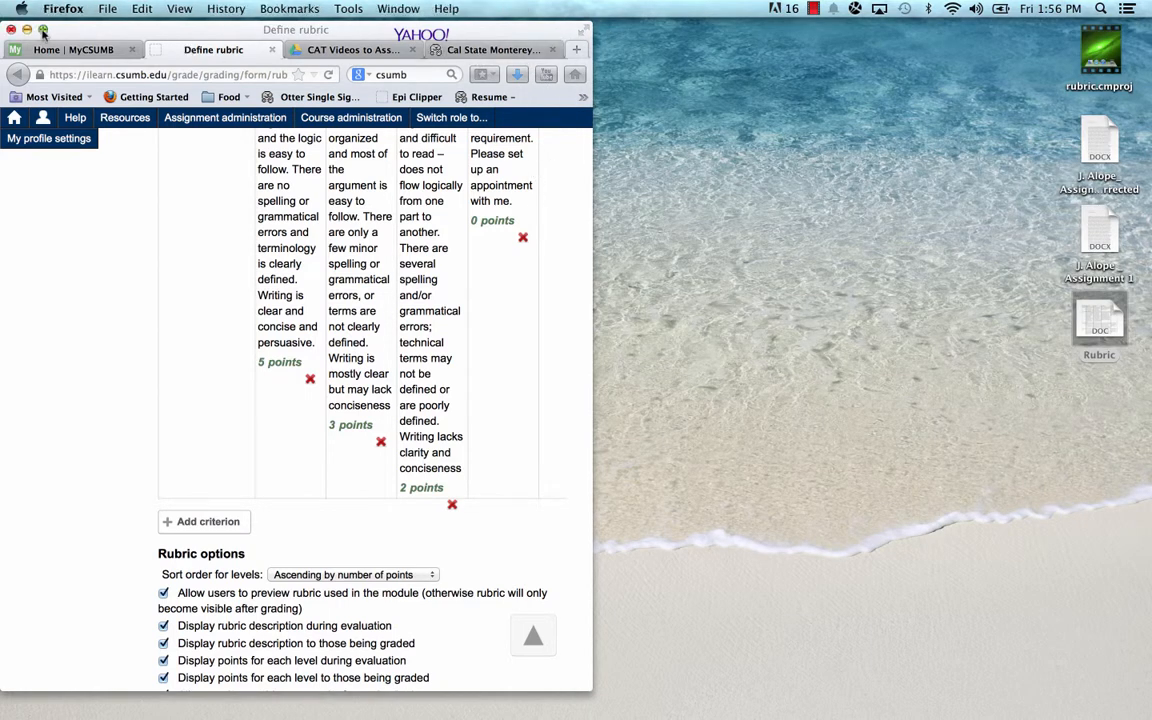
left_click(43, 31)
left_click(43, 31)
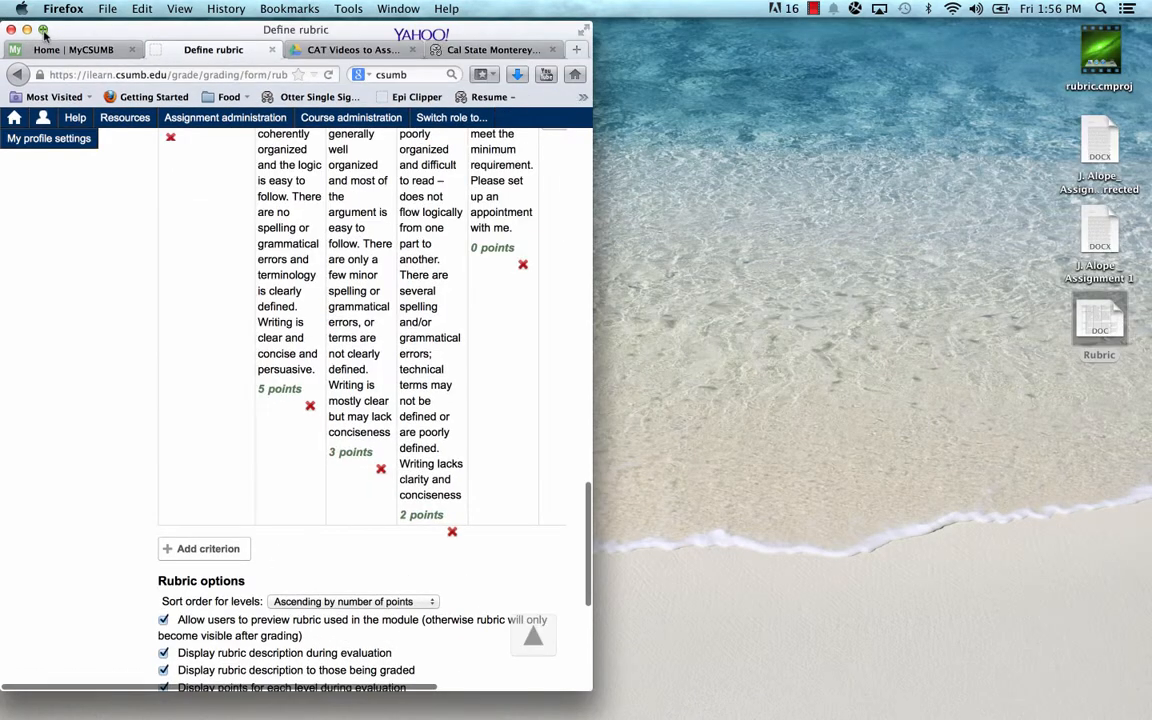
left_click(43, 31)
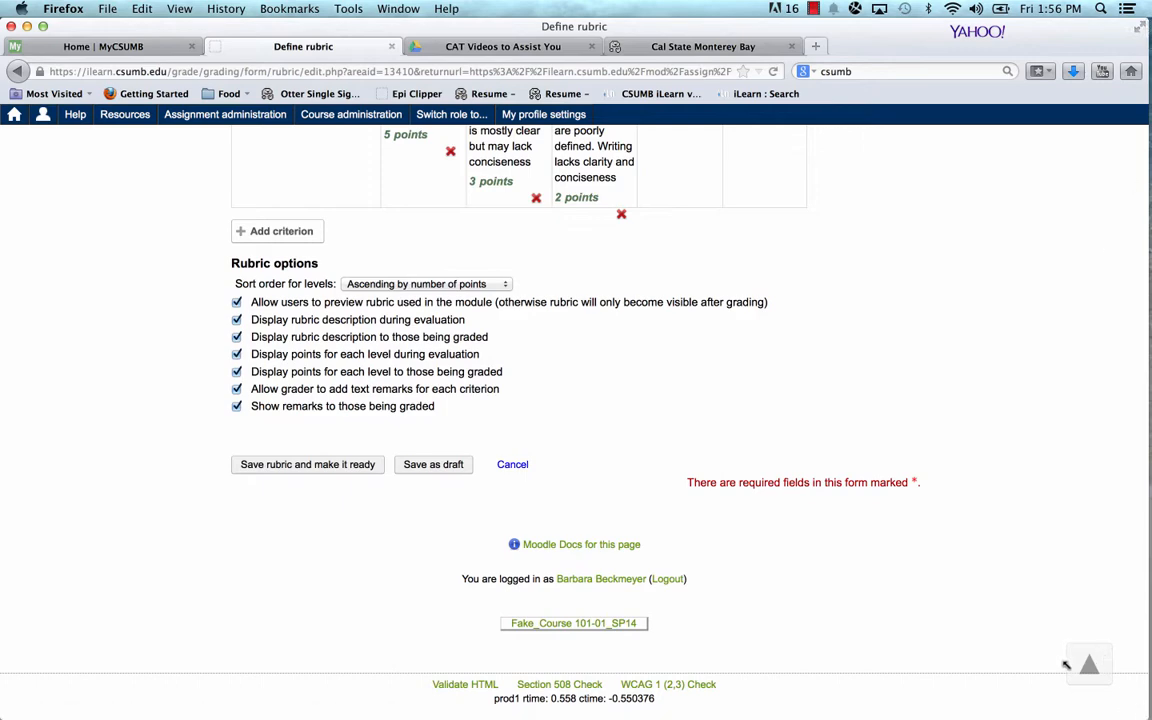
left_click_drag(1066, 665, 1039, 642)
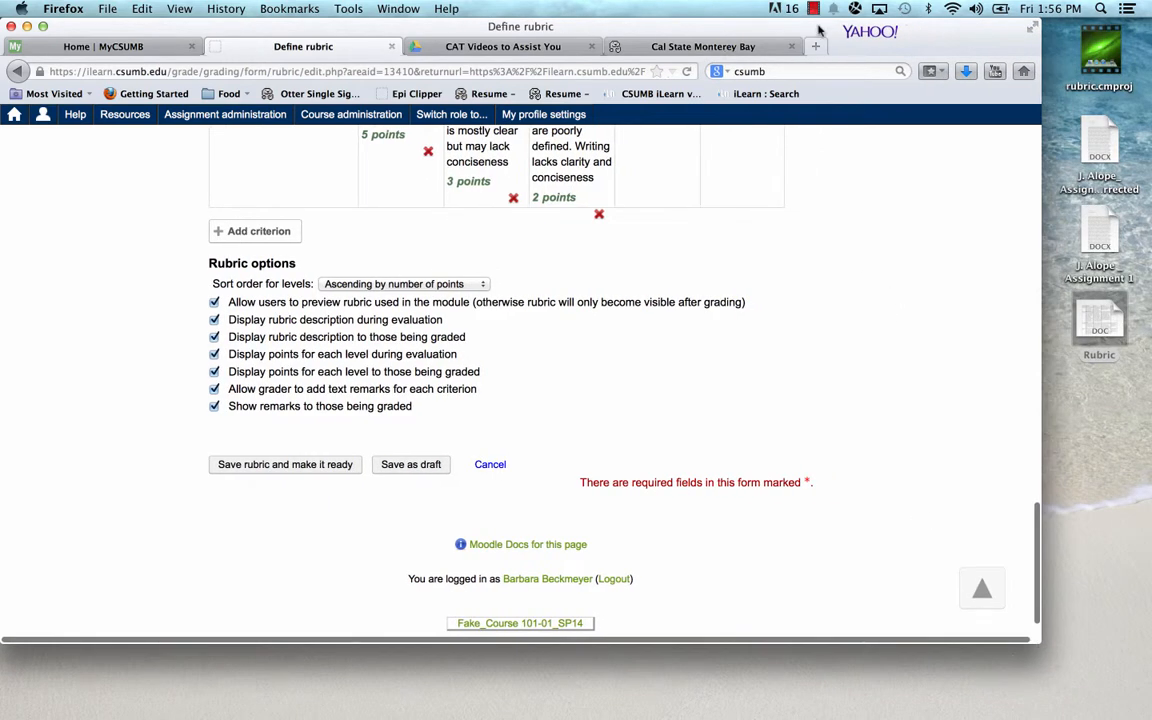
left_click_drag(818, 32, 871, 34)
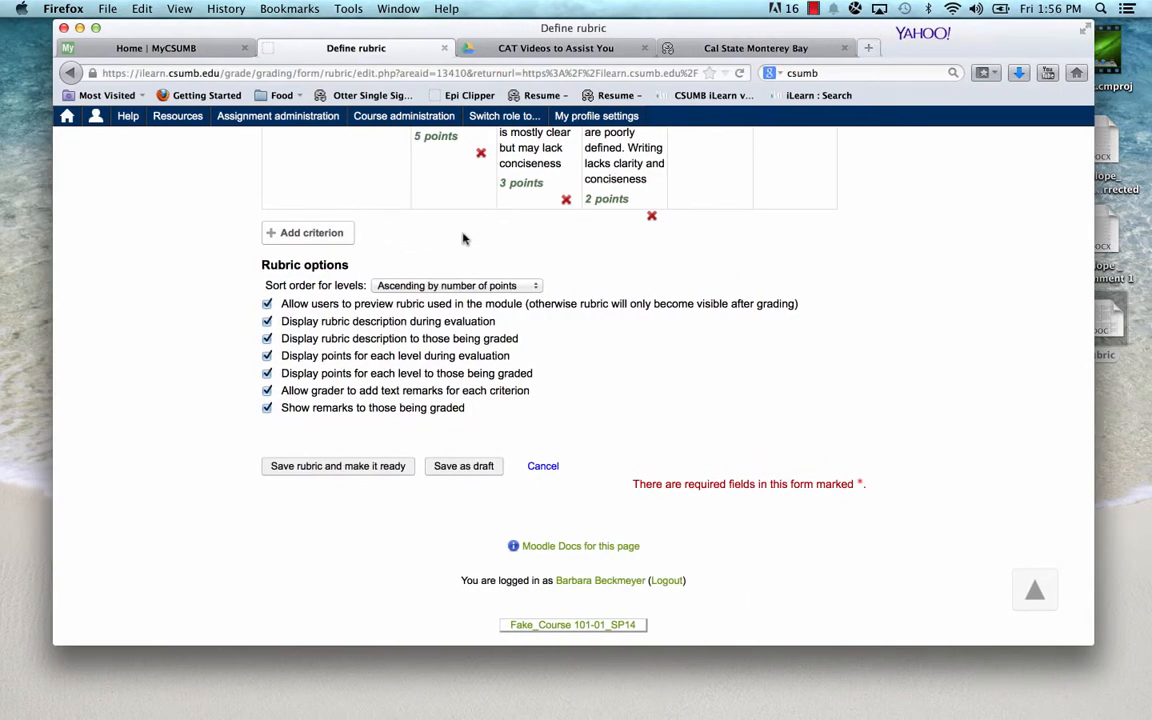
Review the rubric's criteria and options, keep levels sorted ascending by number of points, and save the rubric as ready for use
scroll(468, 240, "up", 10)
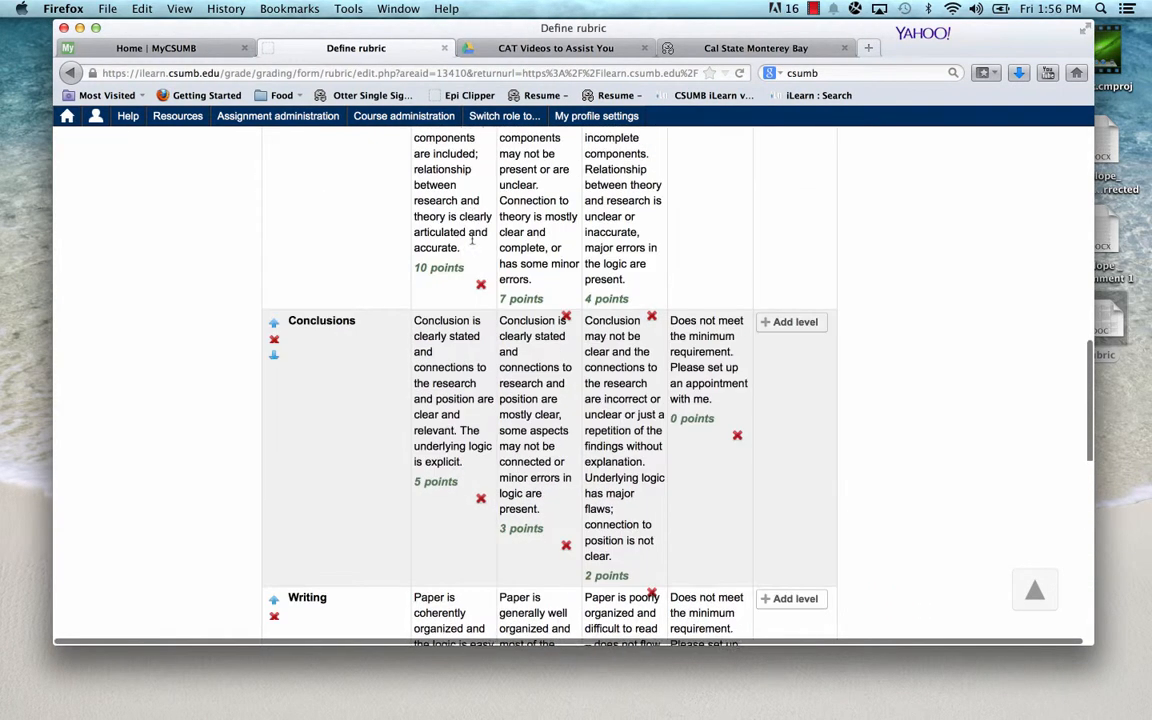
scroll(472, 240, "up", 10)
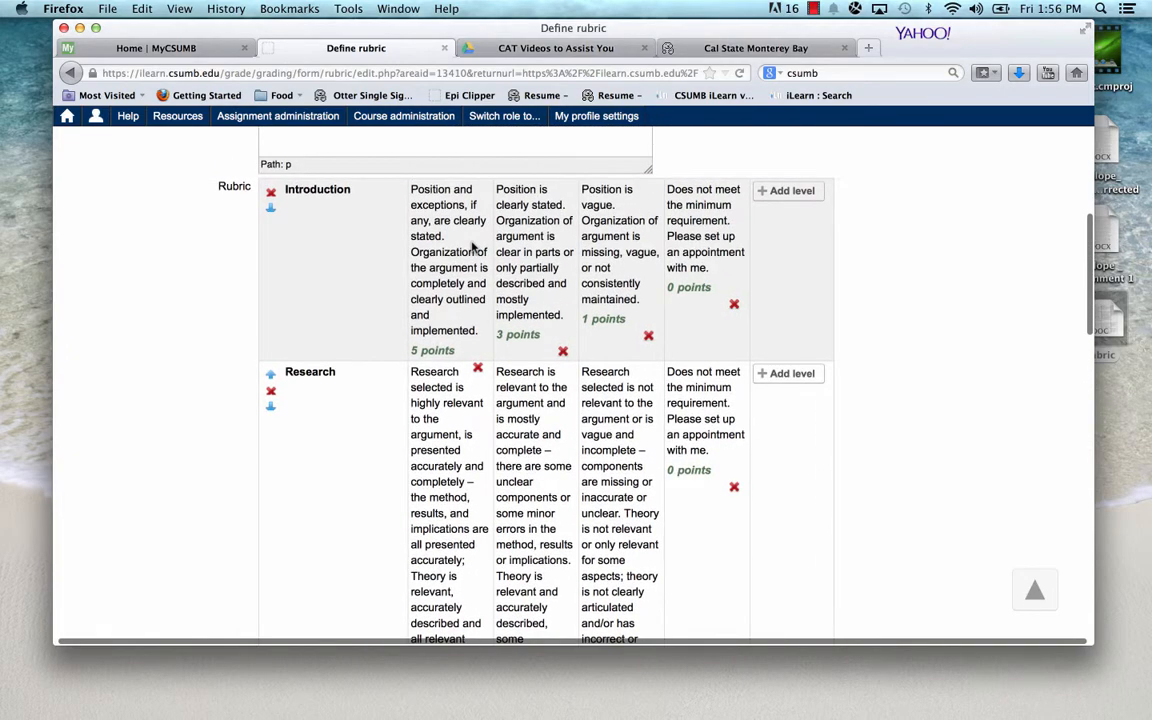
scroll(474, 246, "down", 15)
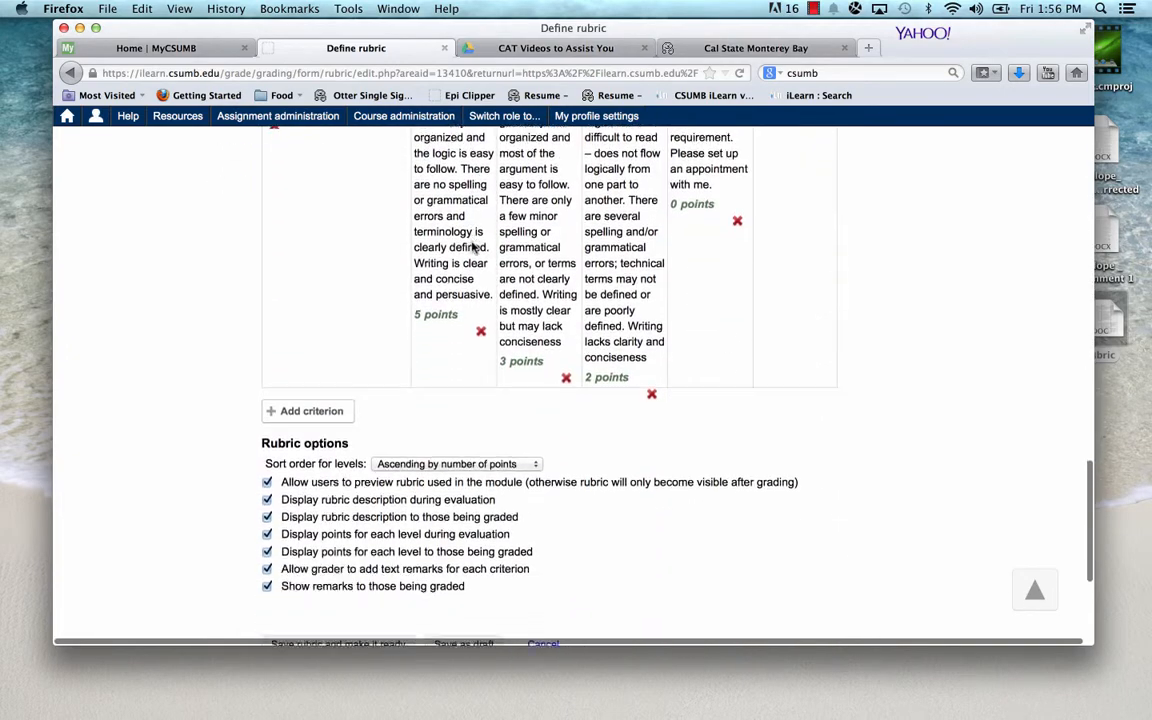
scroll(474, 246, "down", 3)
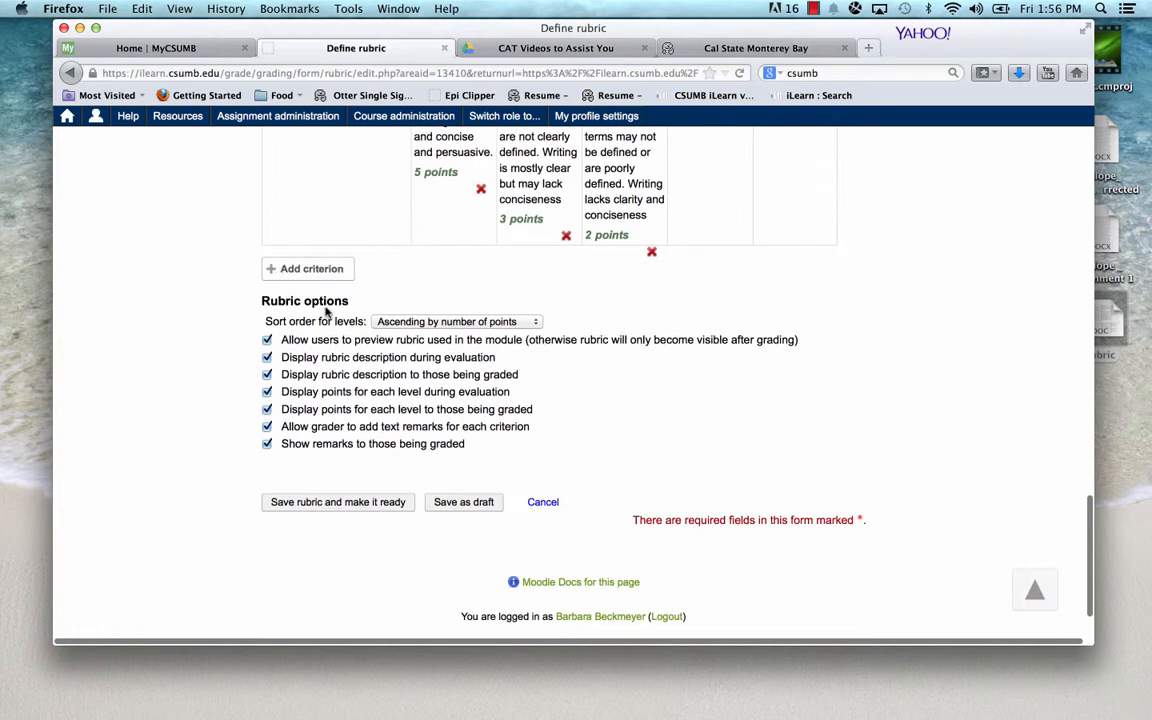
left_click(415, 327)
left_click(415, 327)
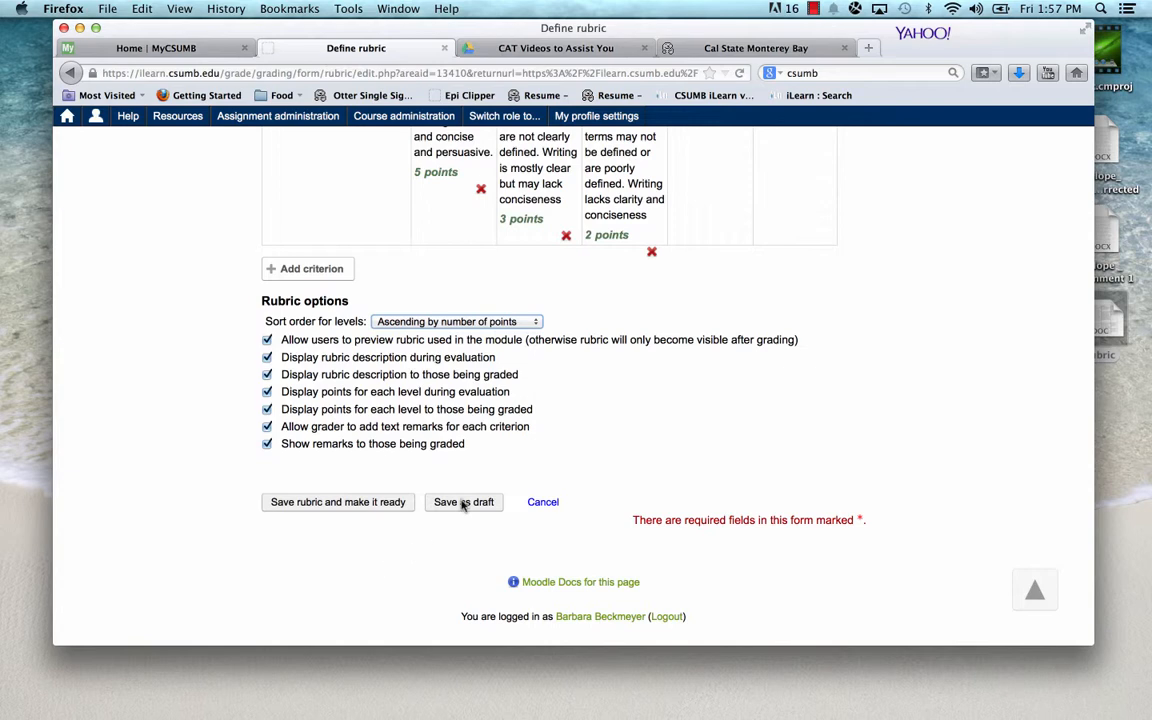
left_click(339, 502)
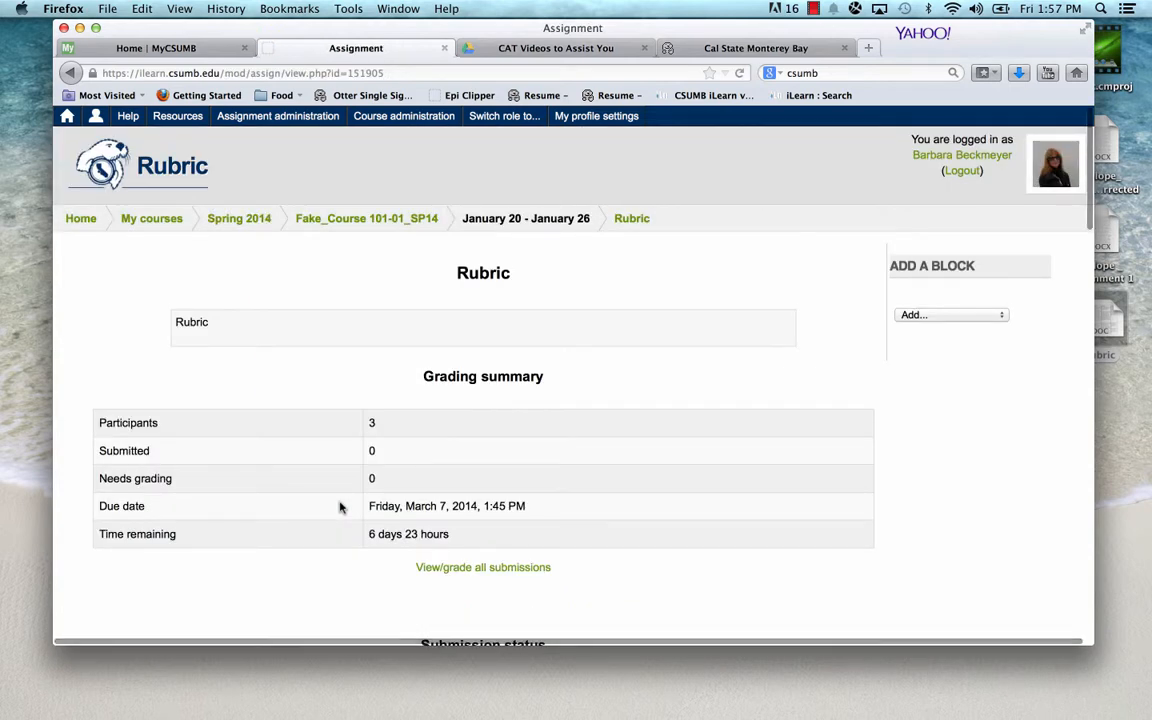
Examine the assignment page's grading summary, score to grade mapping rules and rubric criteria
scroll(339, 507, "down", 2)
scroll(339, 507, "down", 10)
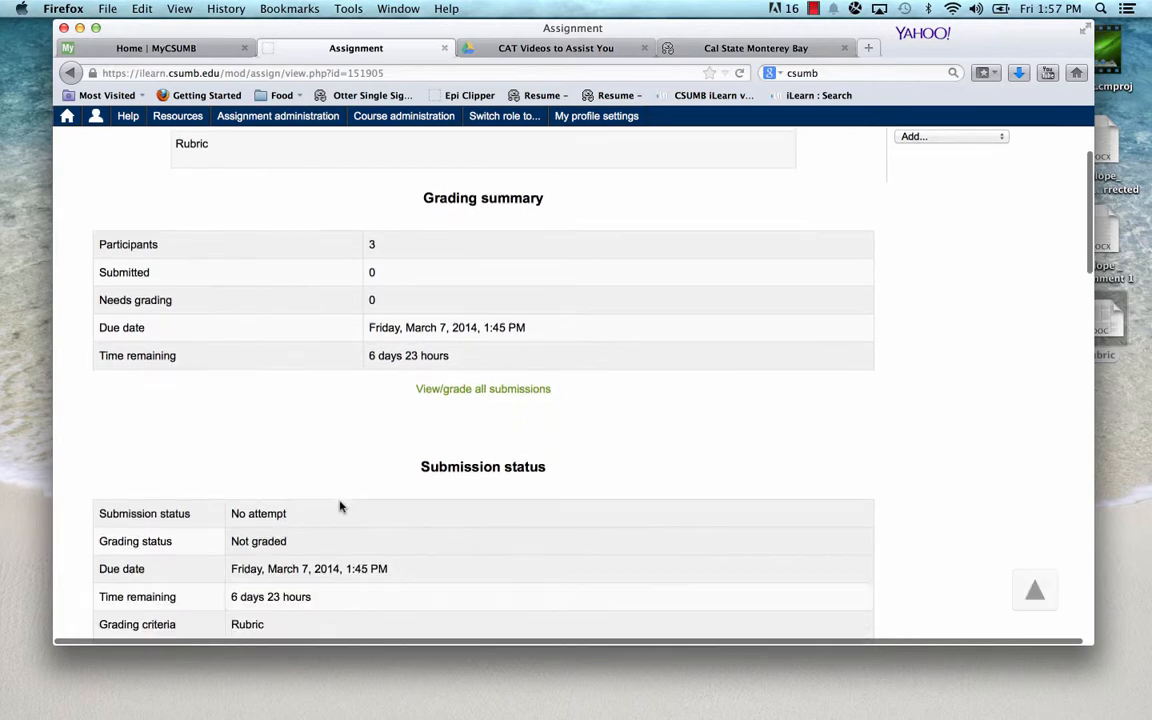
scroll(339, 507, "down", 2)
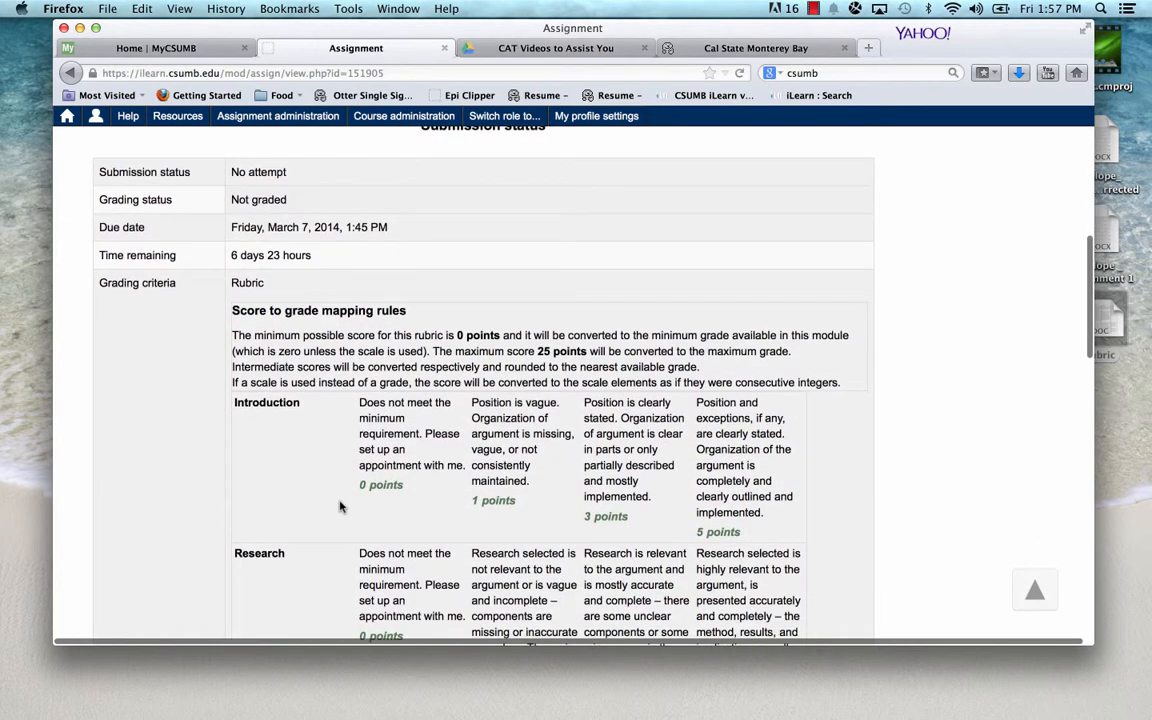
scroll(339, 507, "down", 5)
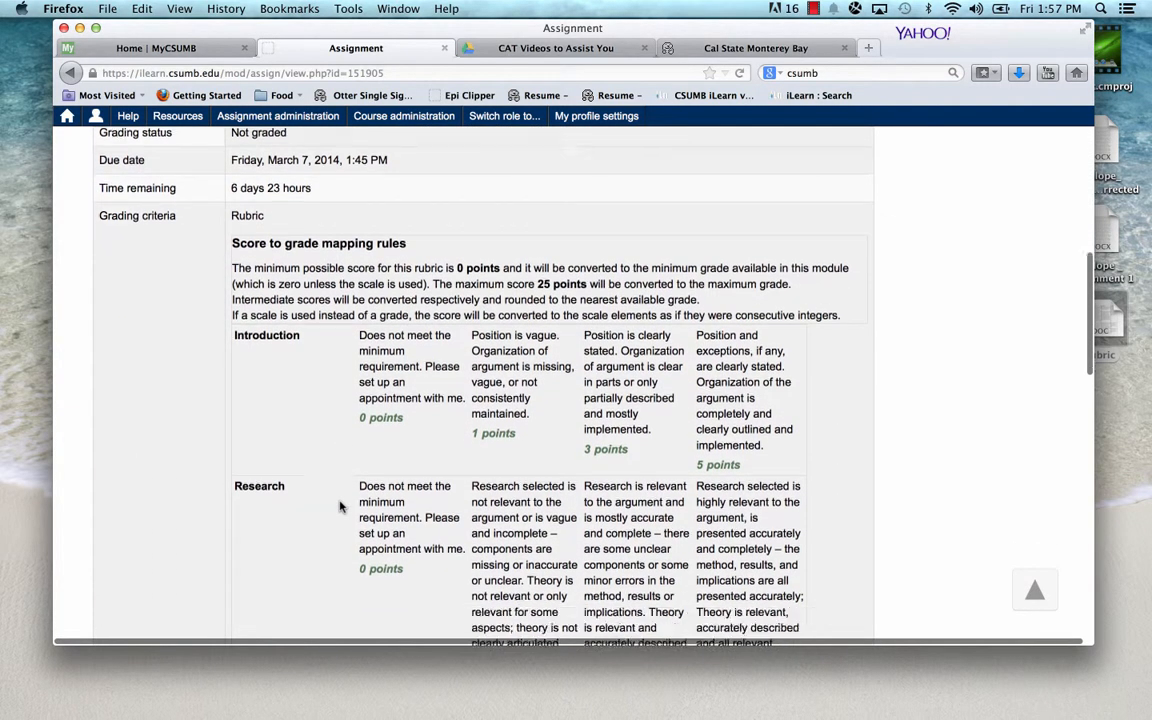
scroll(339, 507, "down", 9)
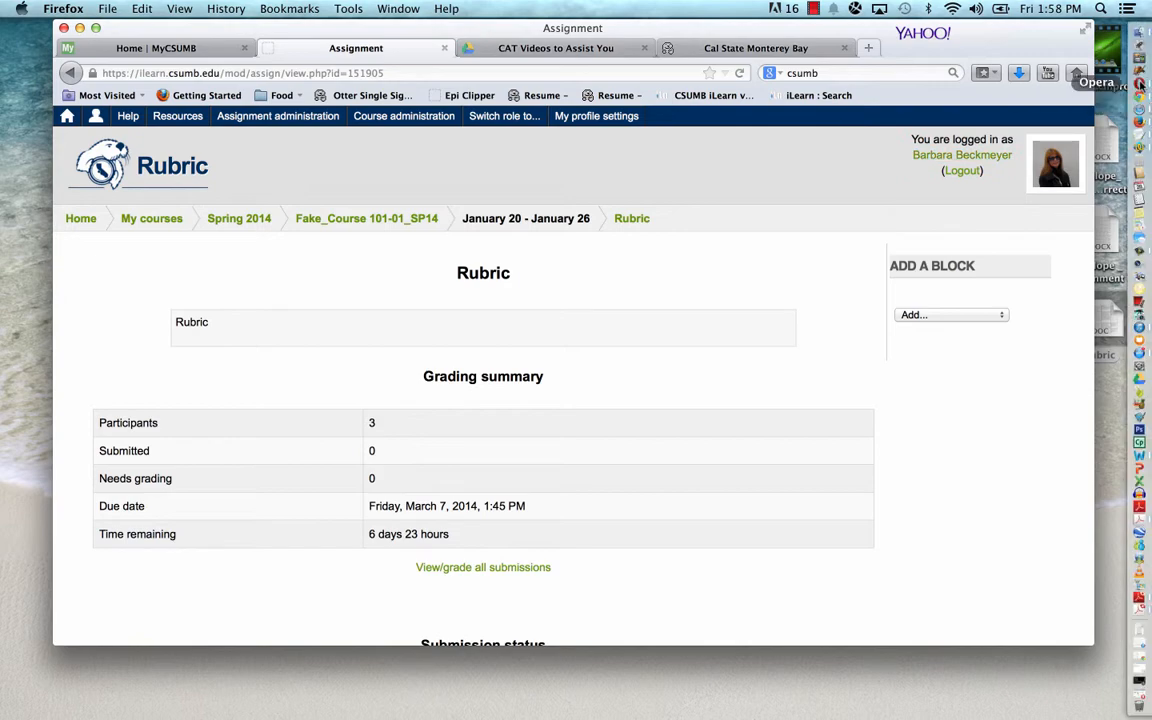
Switch to the student session in Opera and open the Rubric assignment in Fake_Course 101-01_SP14
left_click(1140, 84)
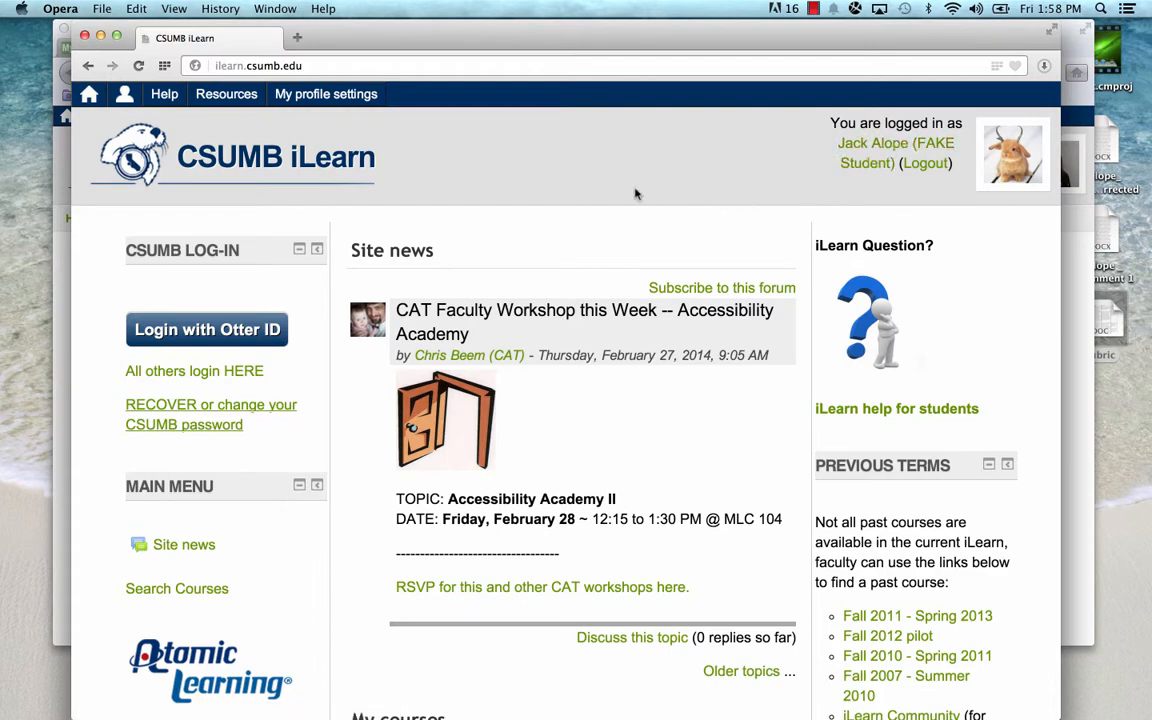
scroll(589, 191, "down", 10)
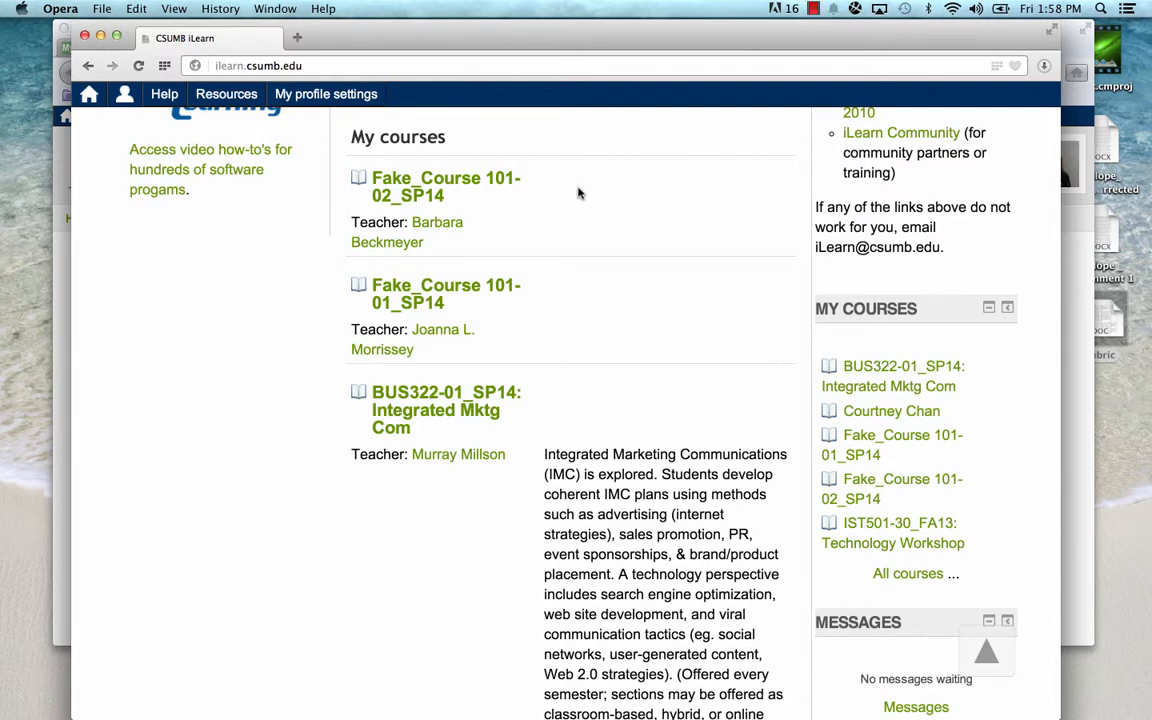
left_click(449, 289)
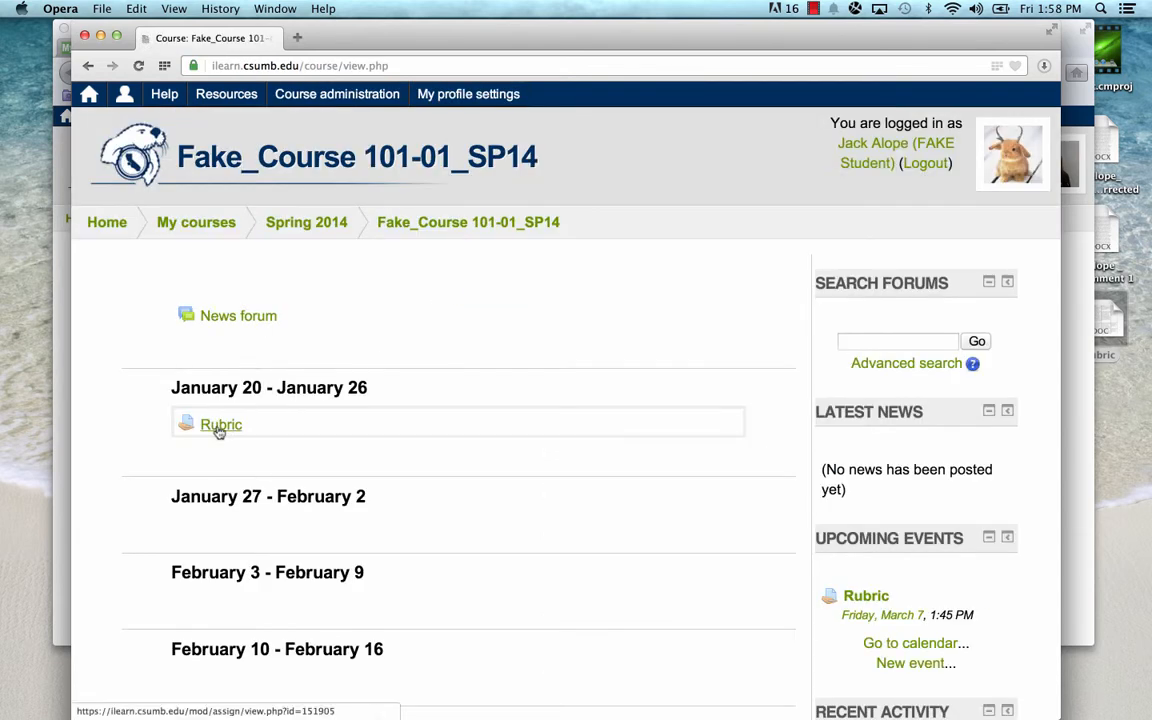
left_click(220, 426)
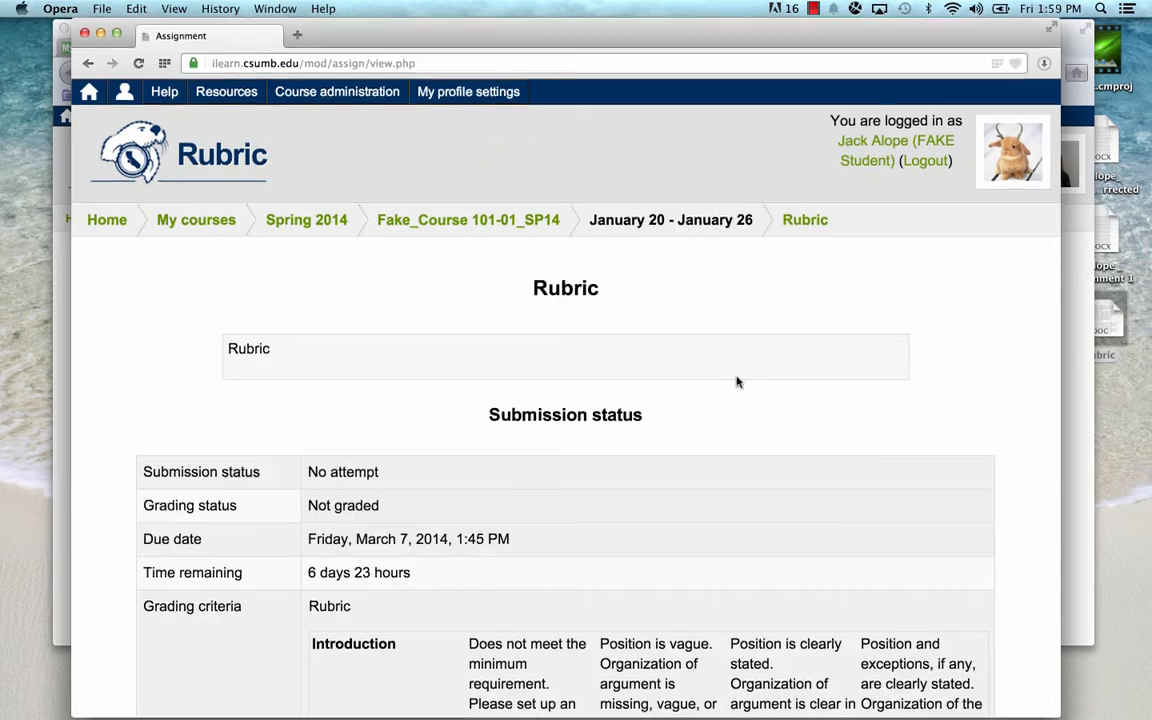
Read through the grading criteria in the student's view of the assignment and start adding a submission
scroll(736, 381, "down", 5)
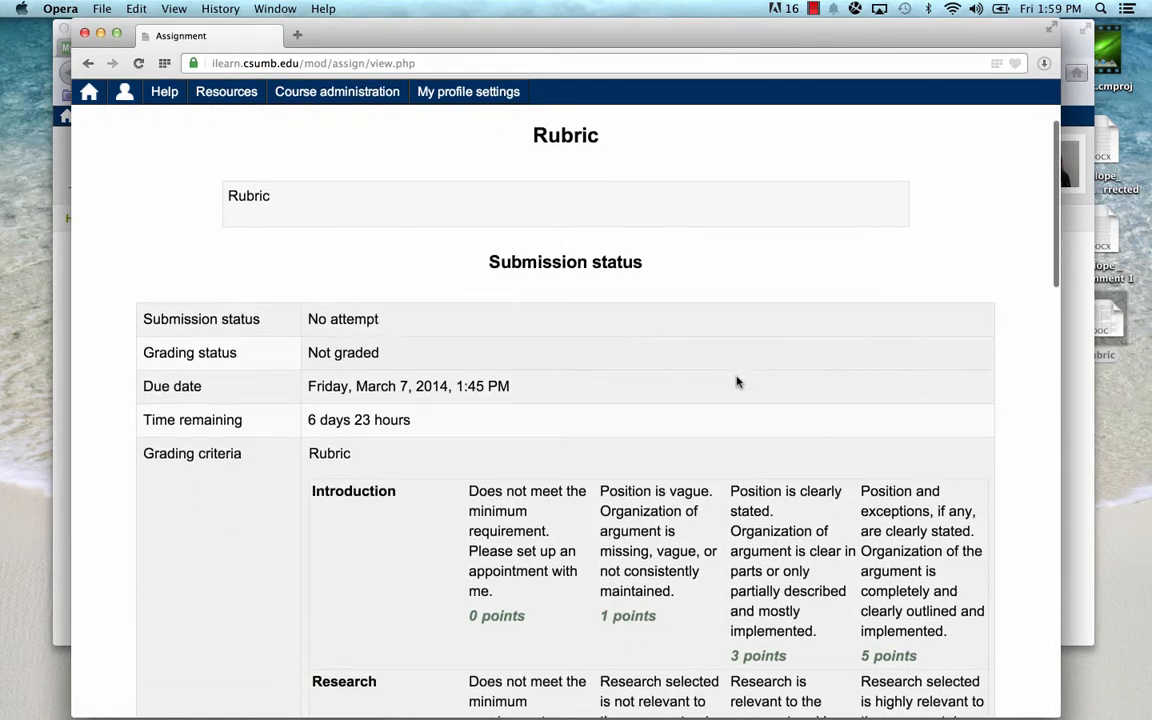
scroll(736, 381, "down", 2)
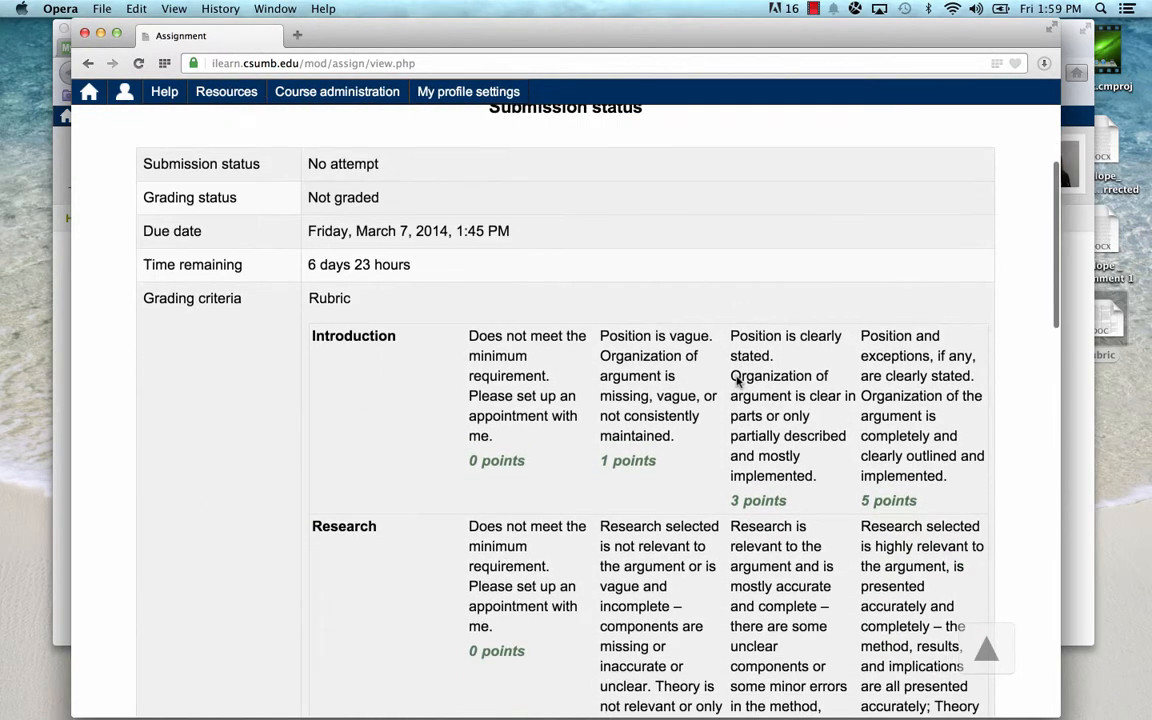
scroll(693, 386, "down", 10)
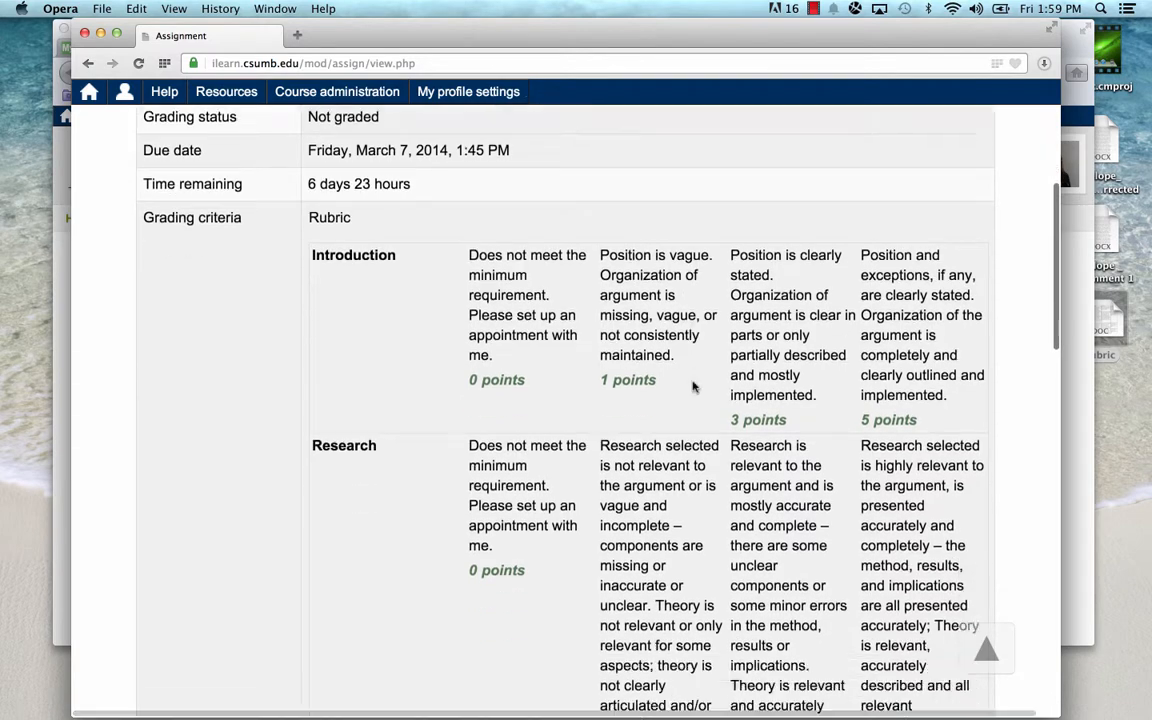
scroll(693, 386, "down", 12)
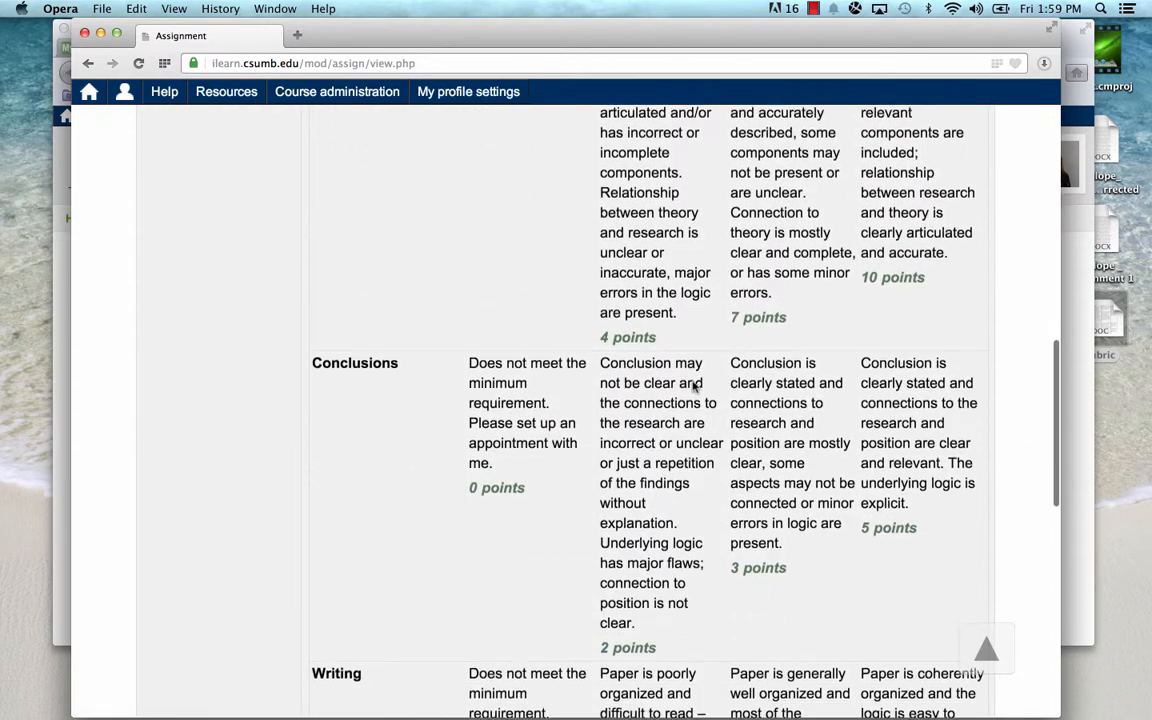
scroll(694, 383, "down", 2)
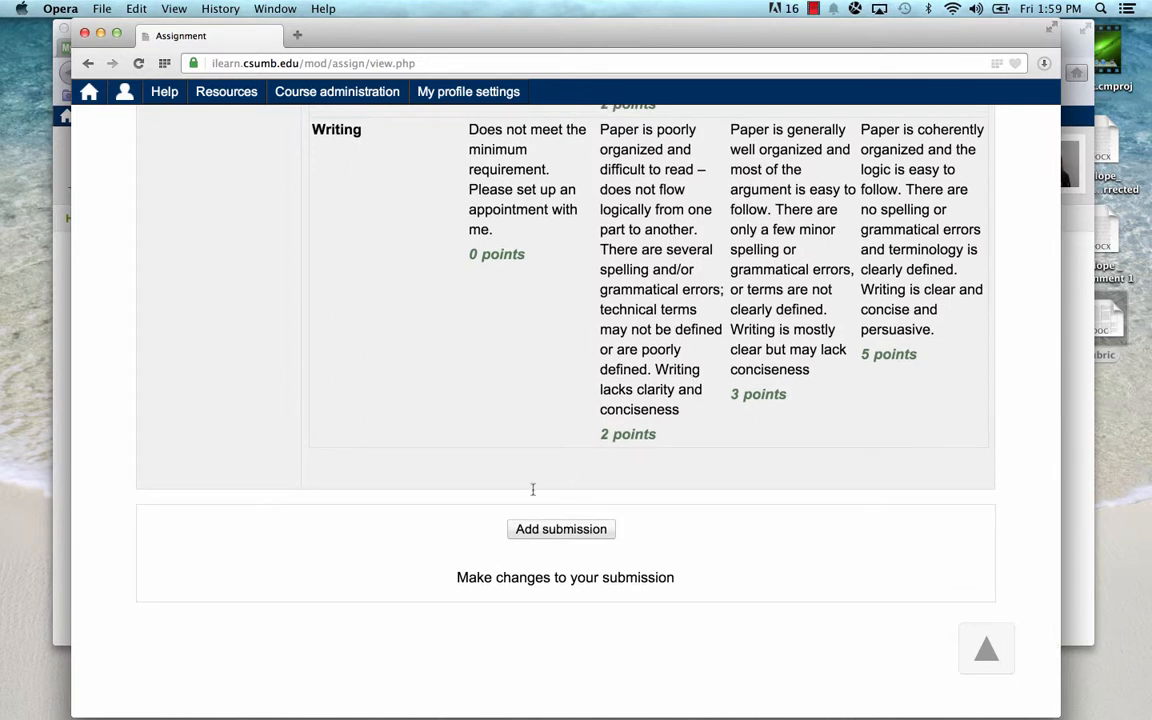
left_click(562, 531)
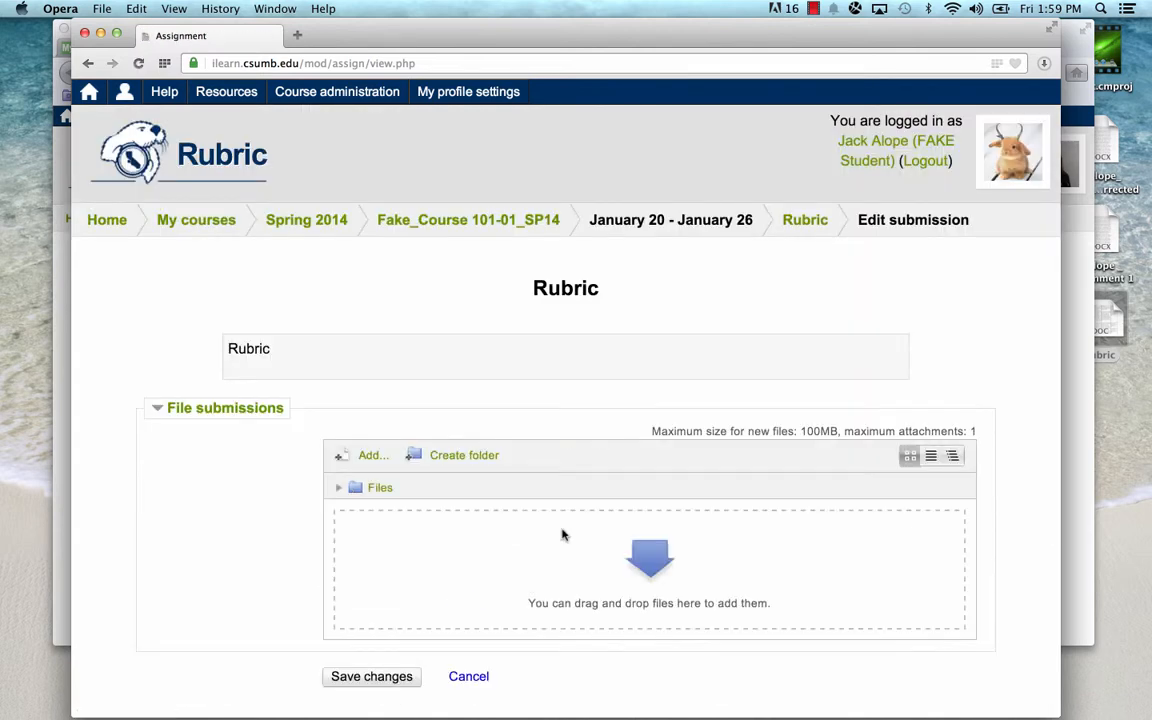
Attach the student's Assignment 1 Word document from the desktop to the file submission and save the changes
scroll(562, 534, "down", 1)
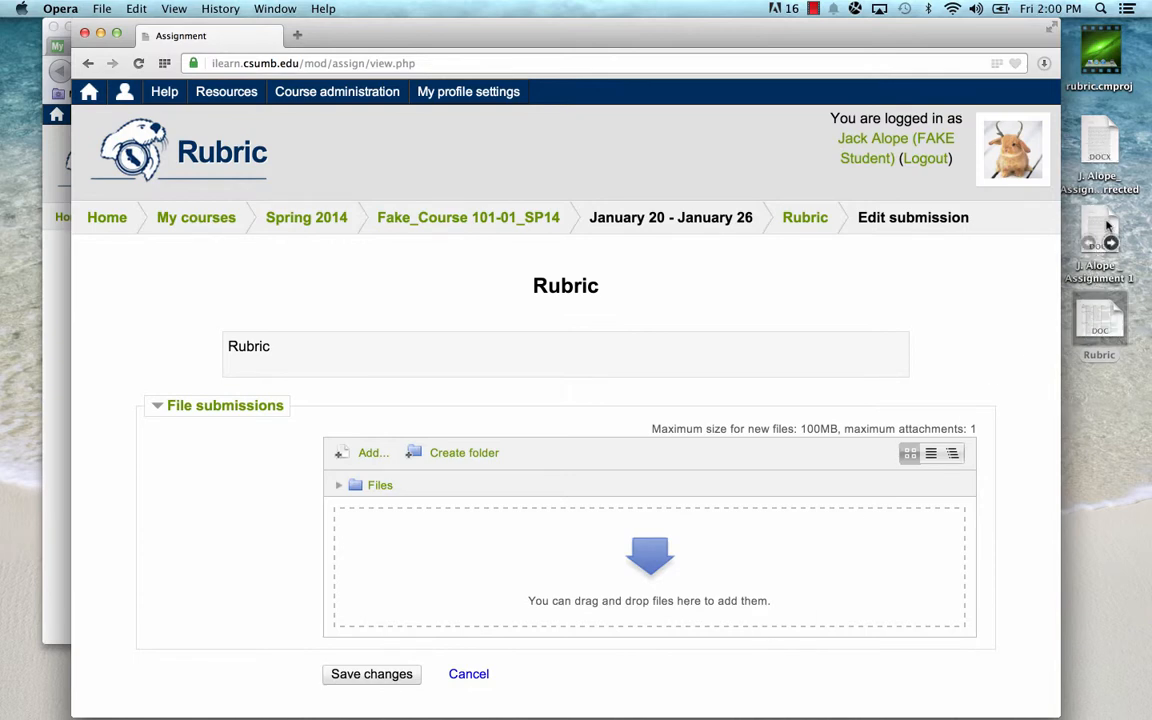
left_click_drag(1108, 227, 767, 535)
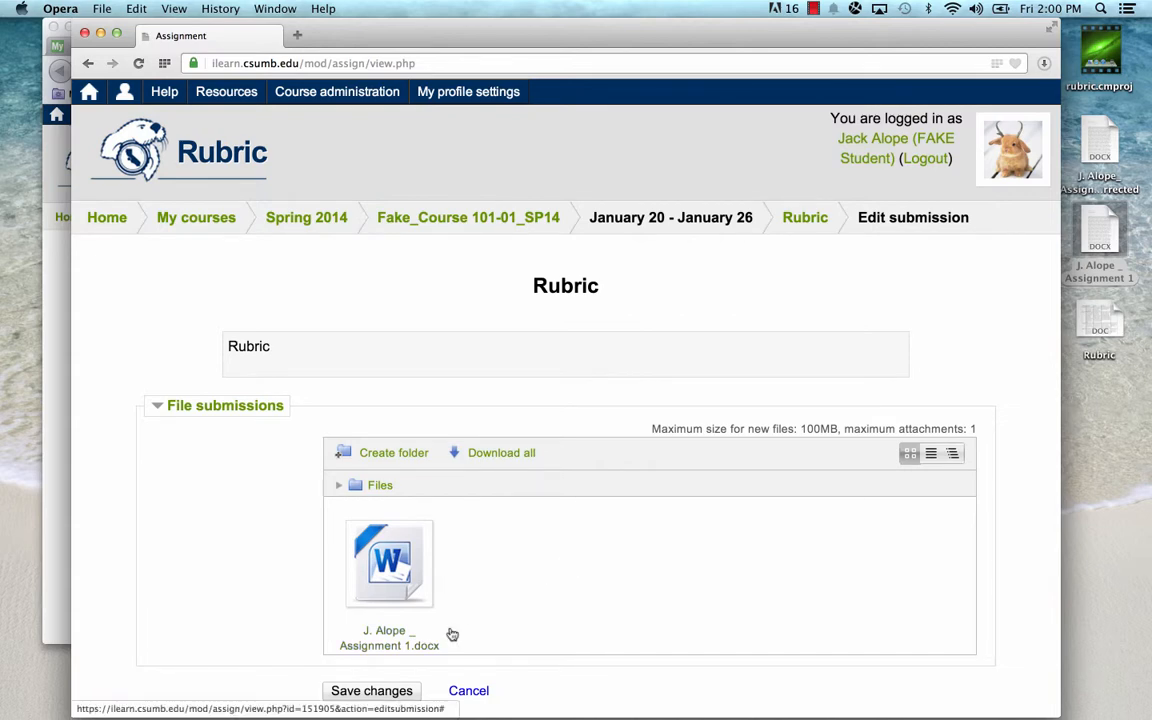
scroll(452, 634, "down", 3)
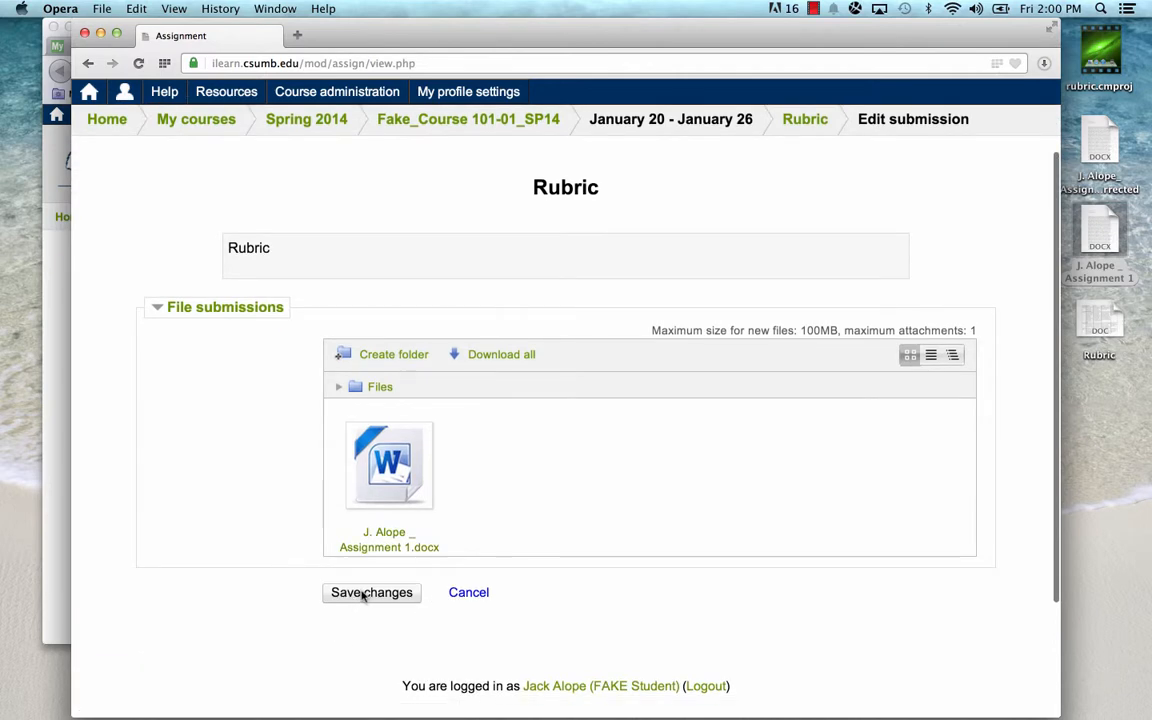
left_click(365, 593)
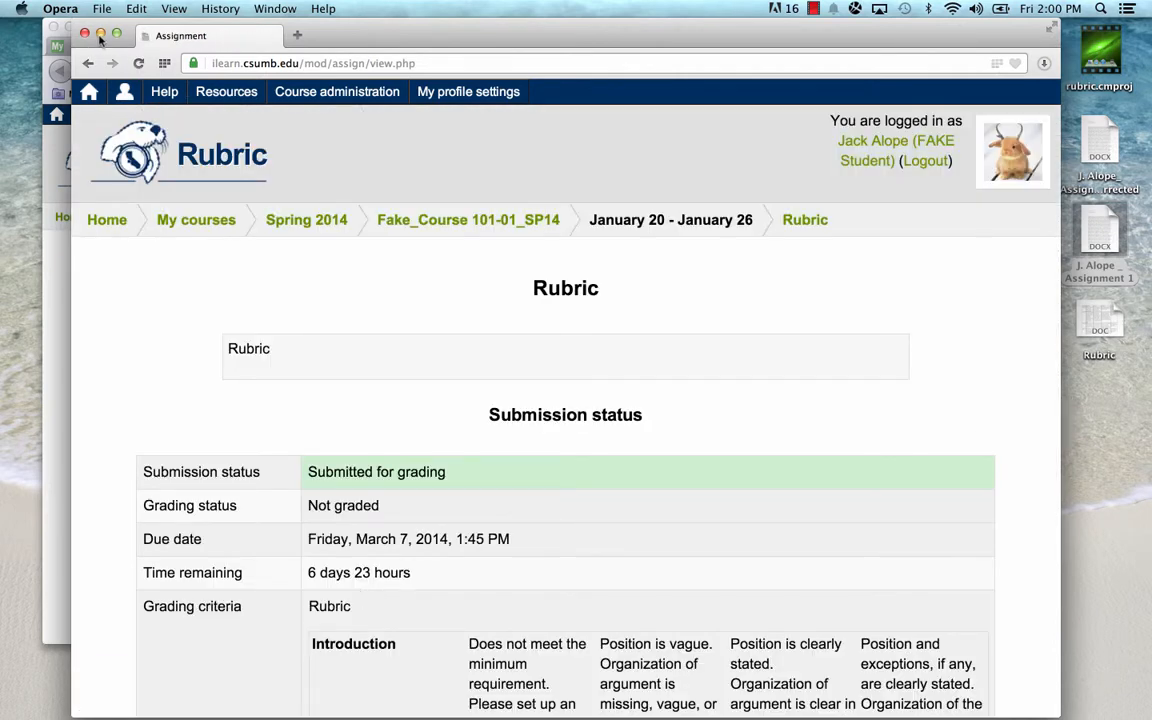
Minimize the Opera window and reload the assignment page in the teacher's Firefox session
left_click(100, 34)
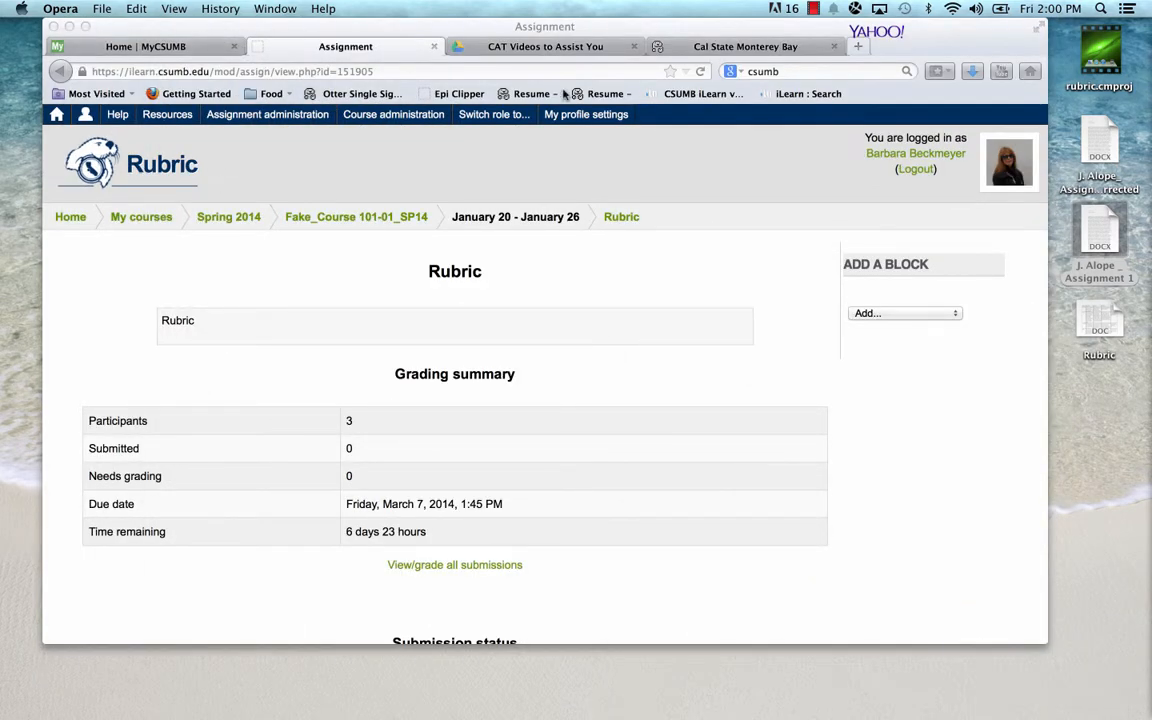
left_click(700, 70)
left_click(701, 72)
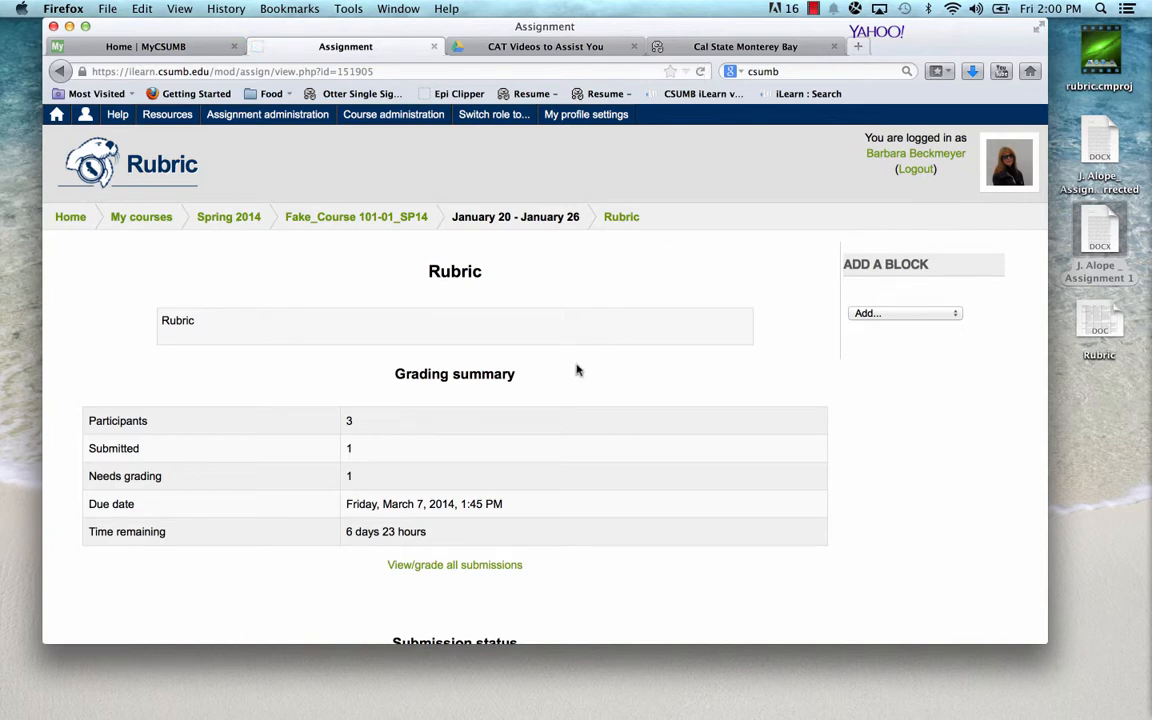
Reach the Rubric assignment through the Fake_Course 101-01_SP14 course page and open the list for grading all submissions
scroll(576, 368, "down", 2)
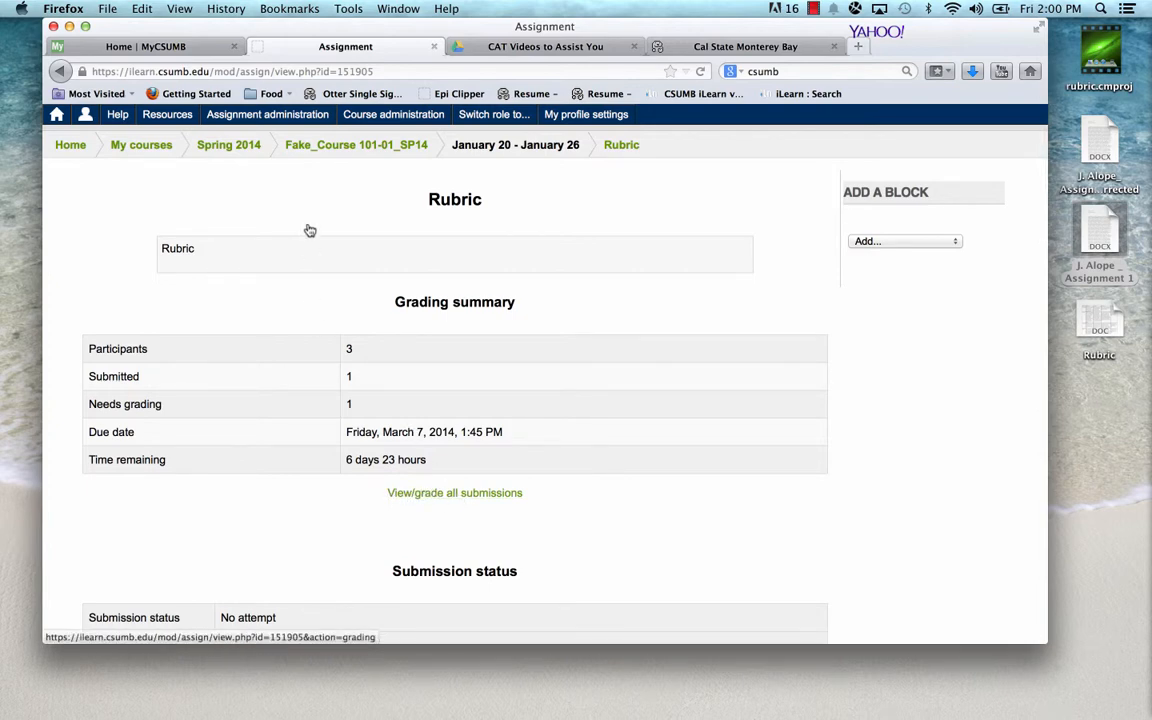
left_click(356, 146)
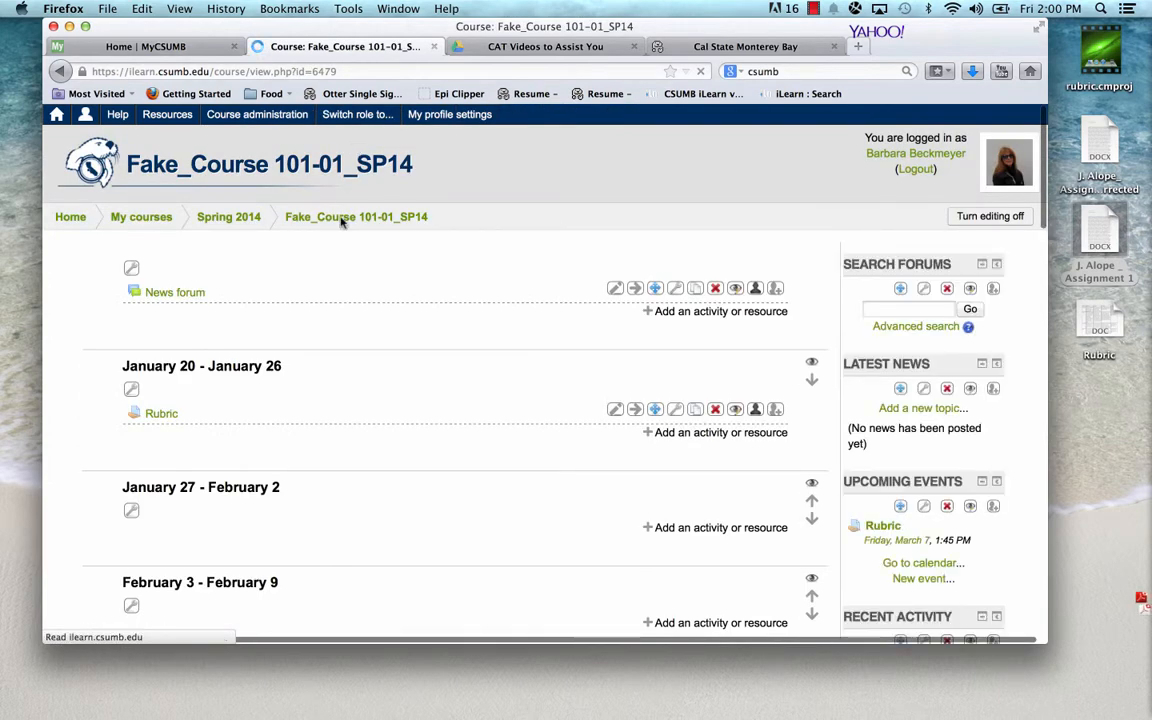
left_click(159, 416)
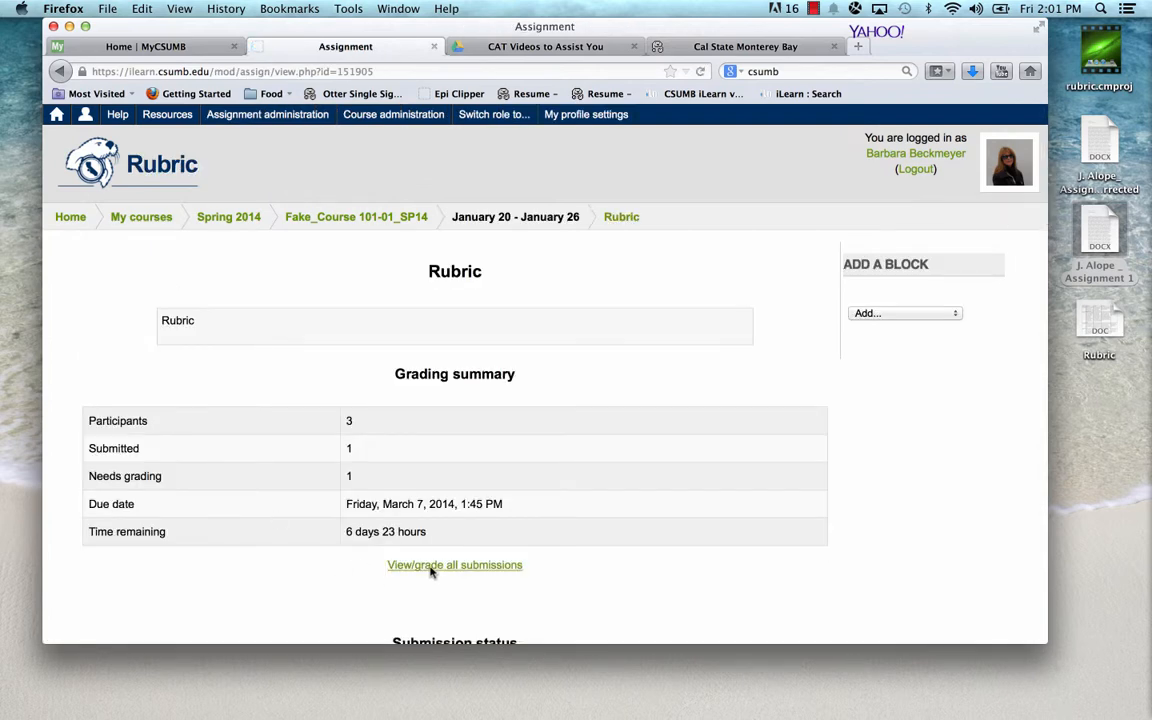
left_click(432, 570)
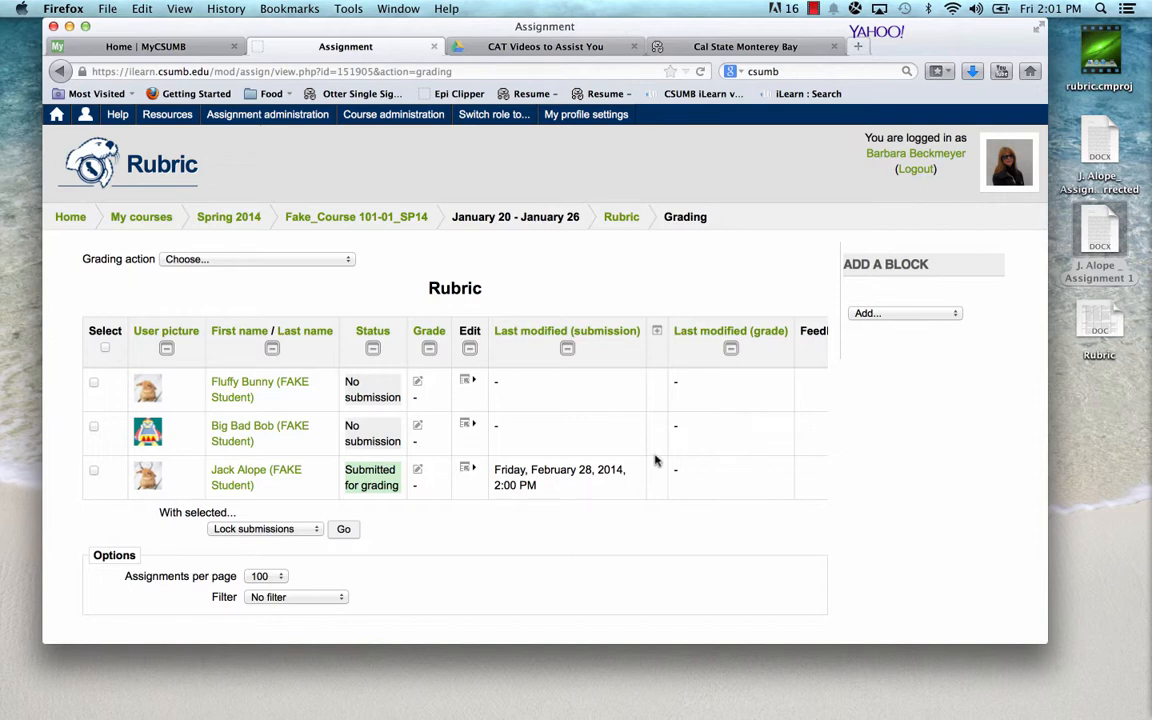
Open the grading page for the student whose work is submitted for grading and locate the submitted file
scroll(655, 460, "right", 3)
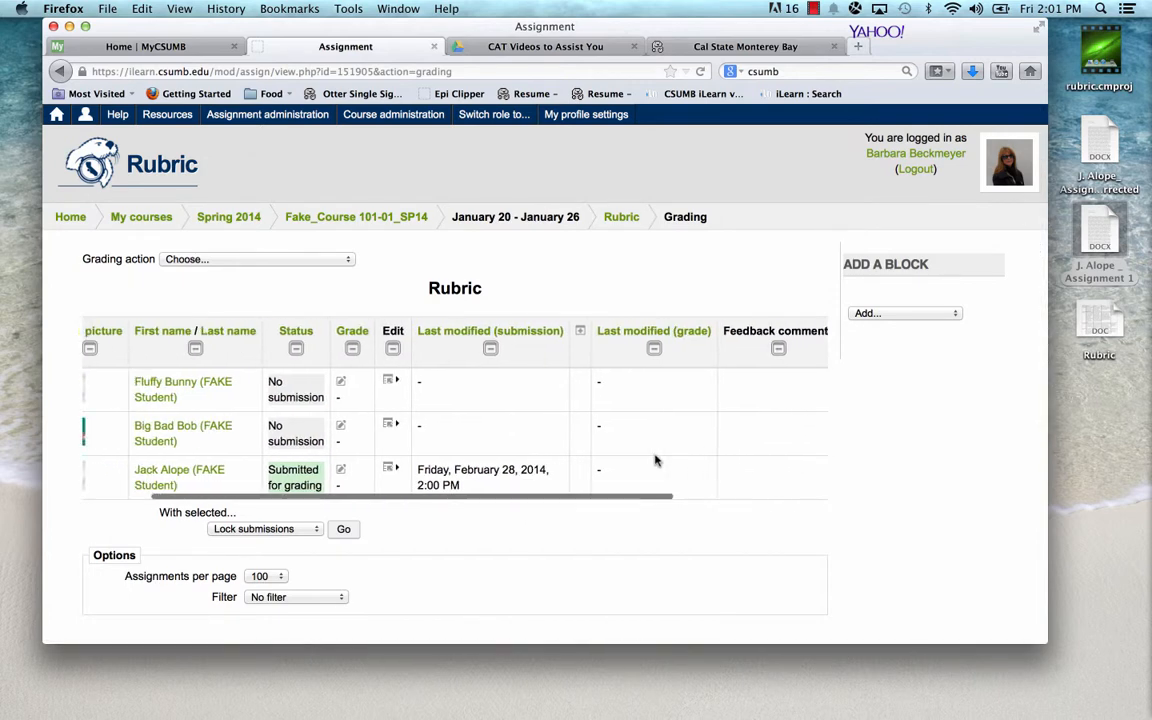
scroll(655, 460, "left", 3)
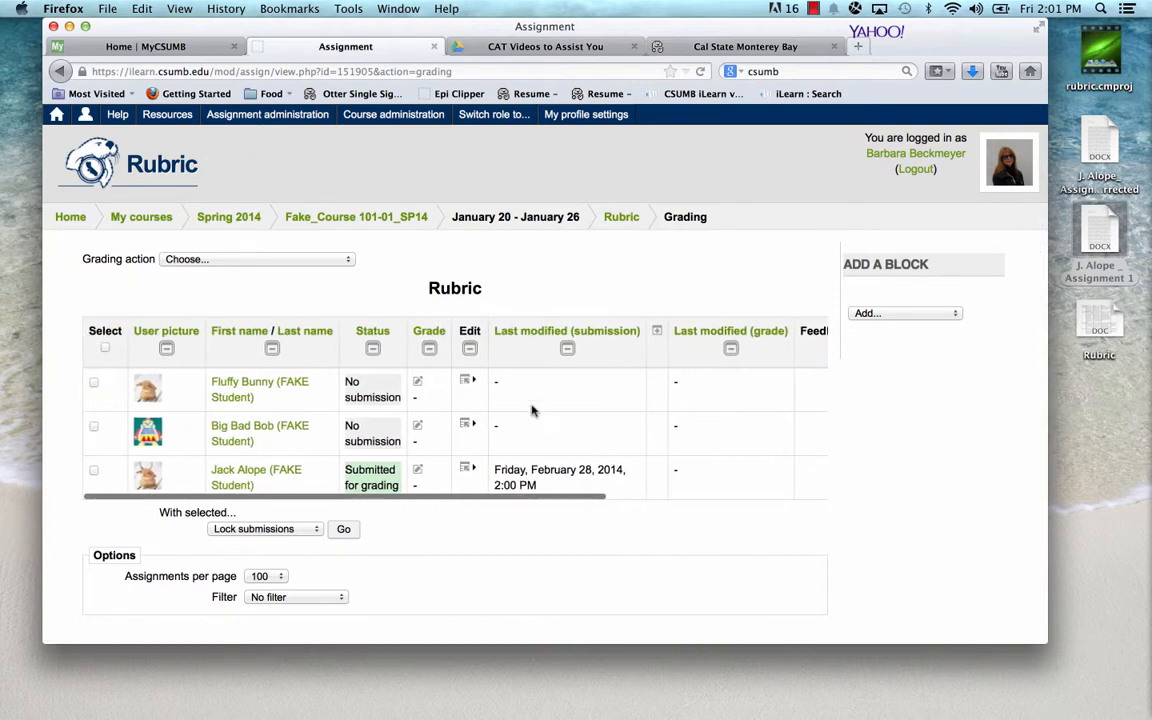
scroll(532, 410, "down", 1)
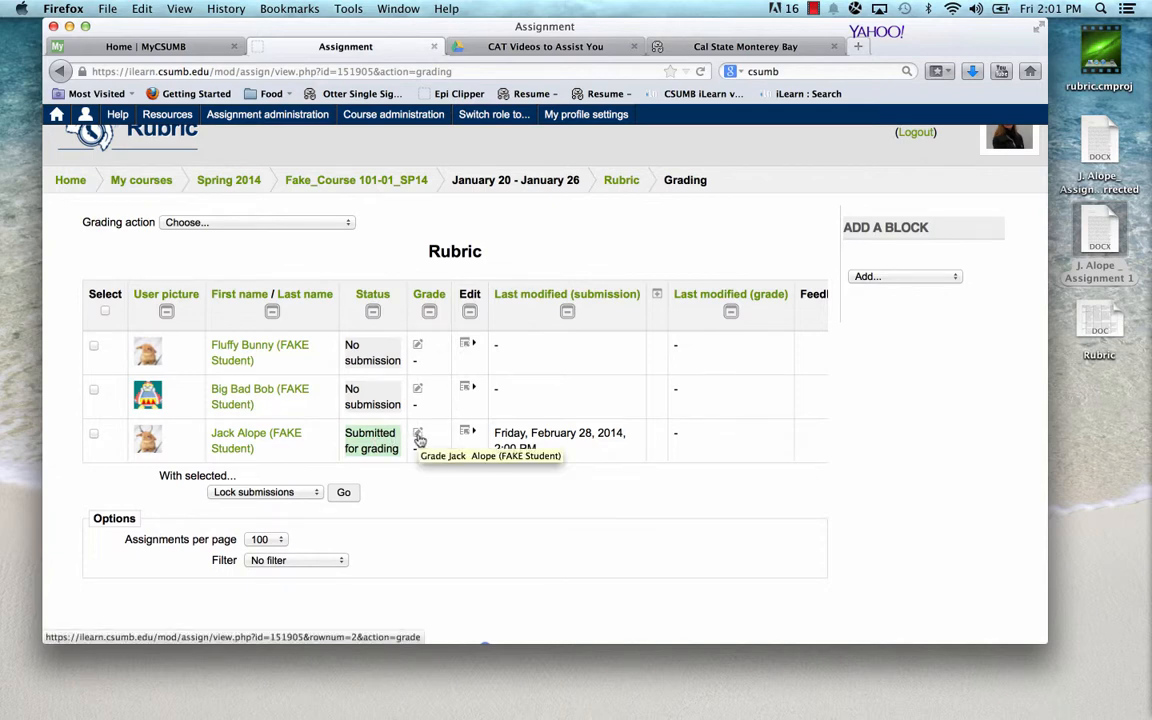
left_click(418, 437)
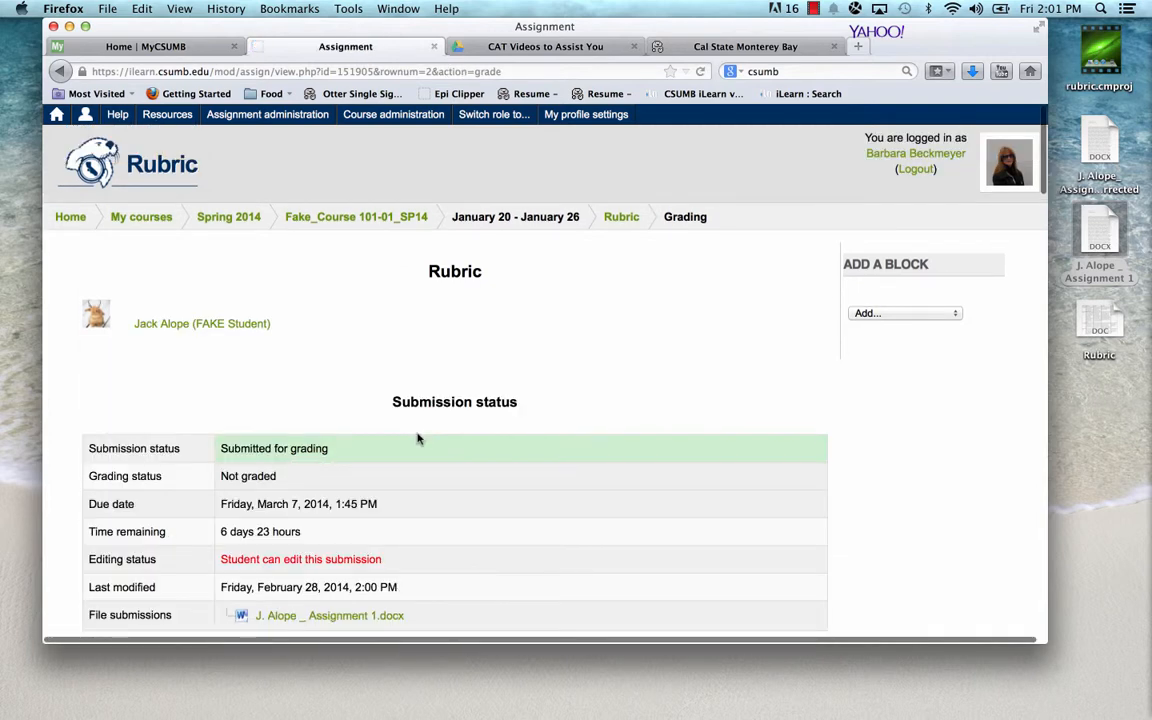
scroll(418, 438, "down", 3)
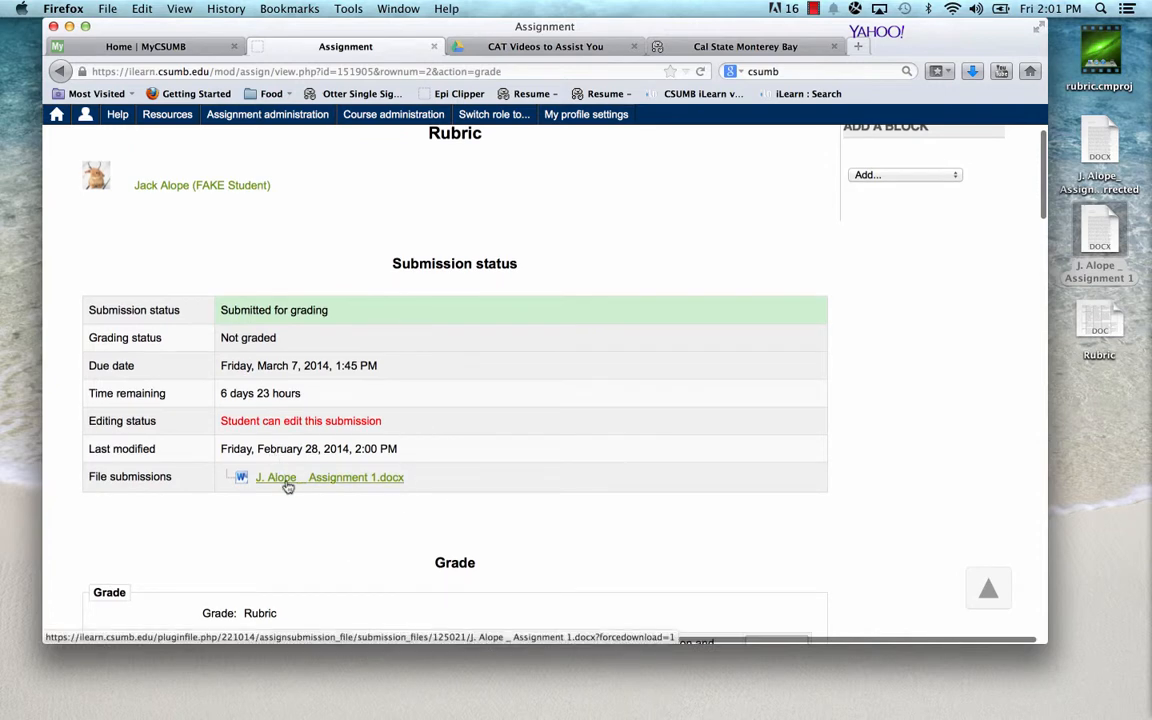
Open the submitted Assignment 1 document from the student's file submissions in Microsoft Word
scroll(501, 496, "down", 5)
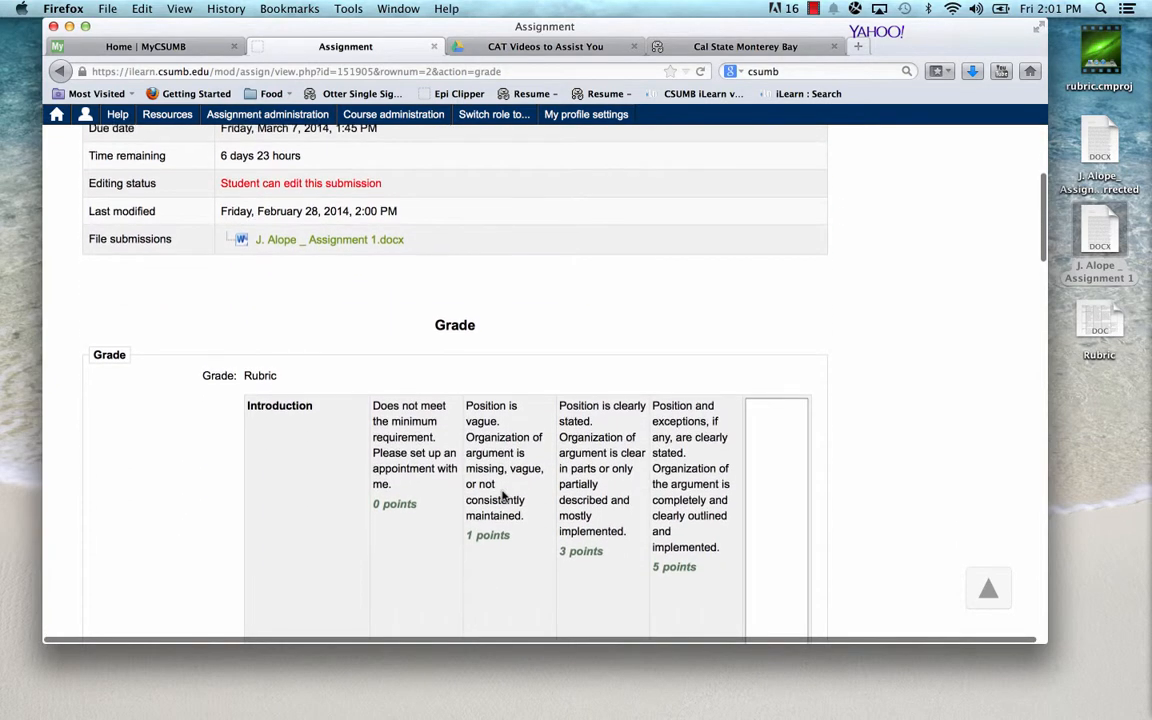
left_click(503, 496)
scroll(495, 492, "up", 3)
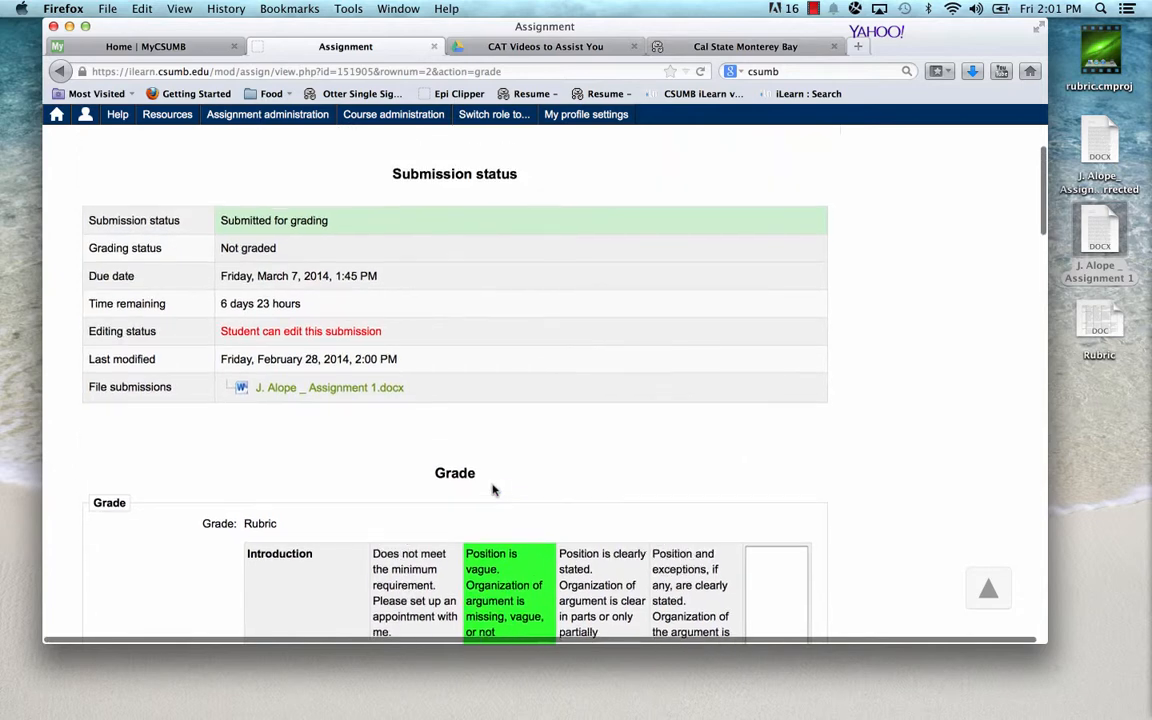
left_click(330, 389)
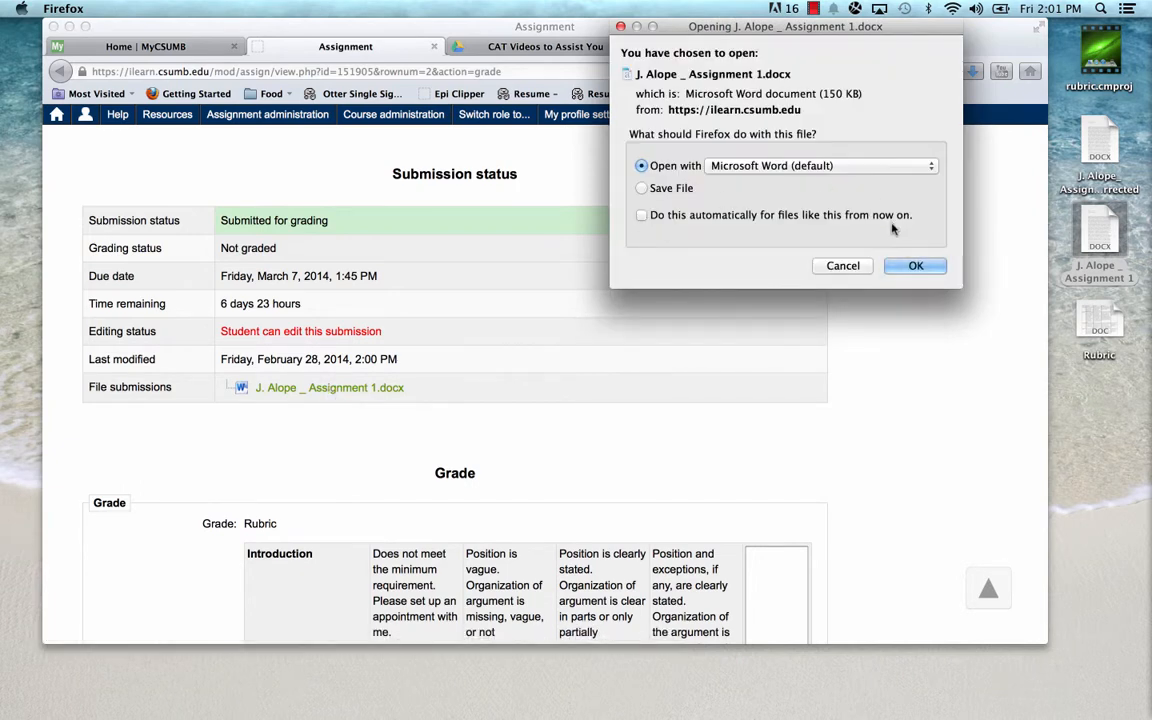
left_click(914, 266)
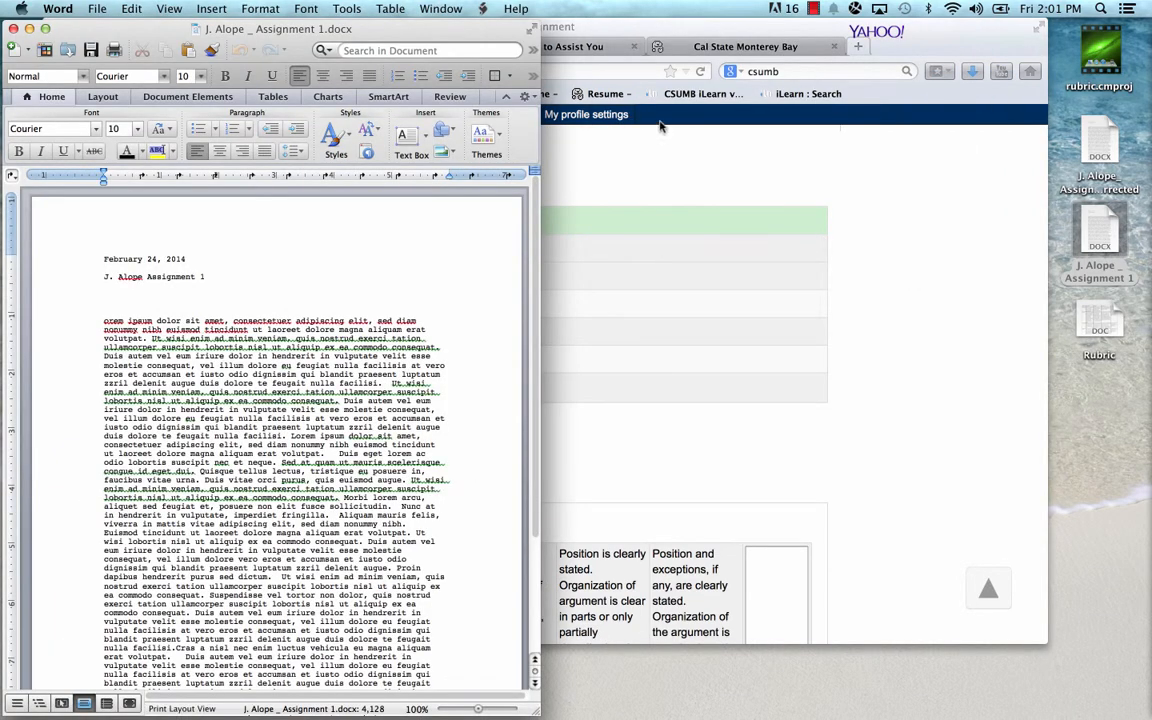
Narrow the Firefox grading window and place it beside the opened Word document
left_click_drag(701, 29, 701, 48)
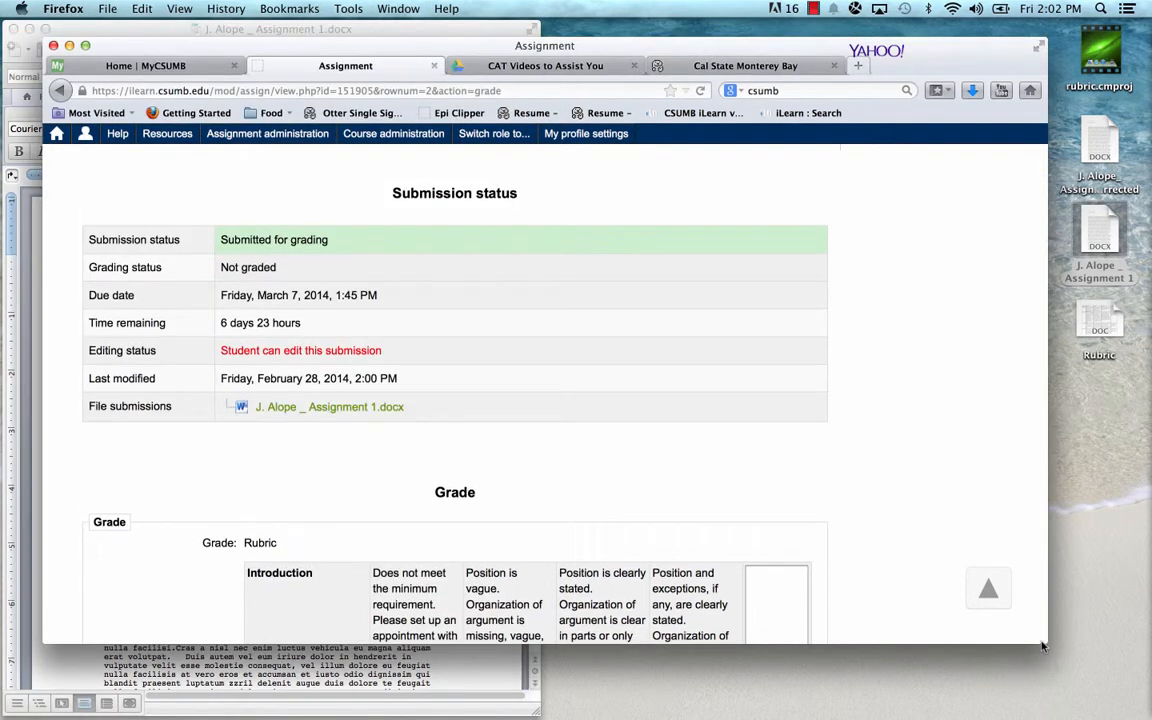
left_click_drag(1042, 643, 620, 688)
mouse_move(509, 133)
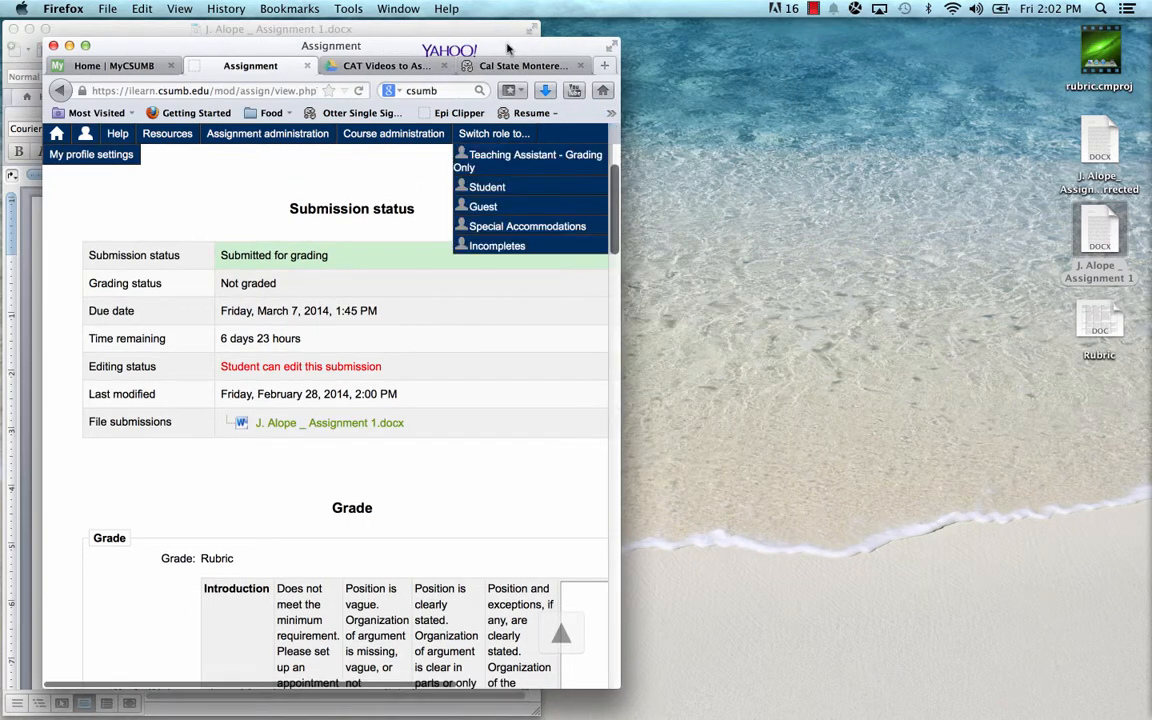
left_click_drag(510, 46, 1020, 38)
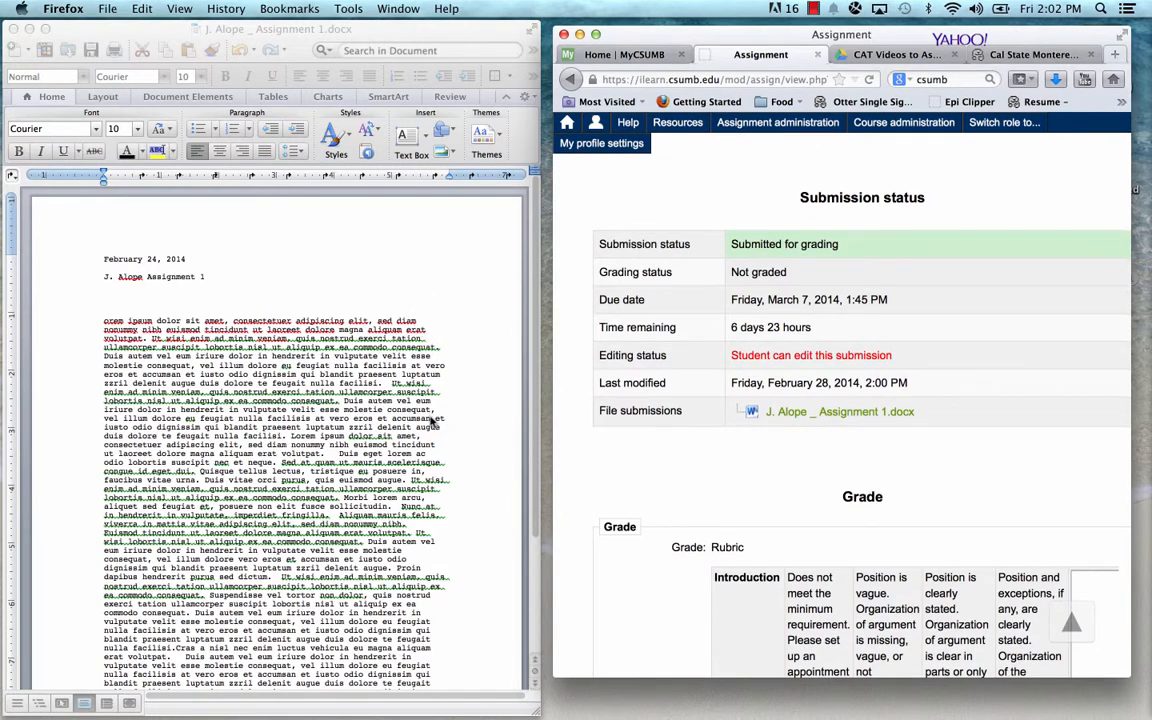
Read the start of the student's paper and rate the rubric's Introduction criterion at 3 points
scroll(433, 423, "down", 3)
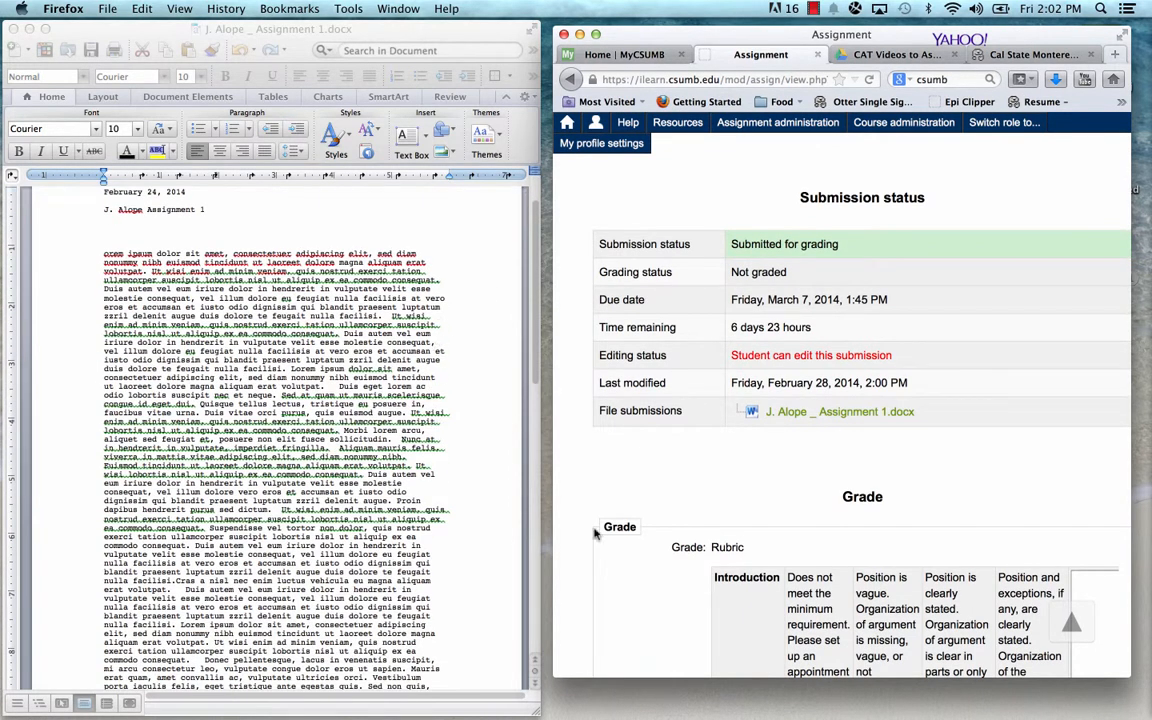
scroll(650, 545, "down", 5)
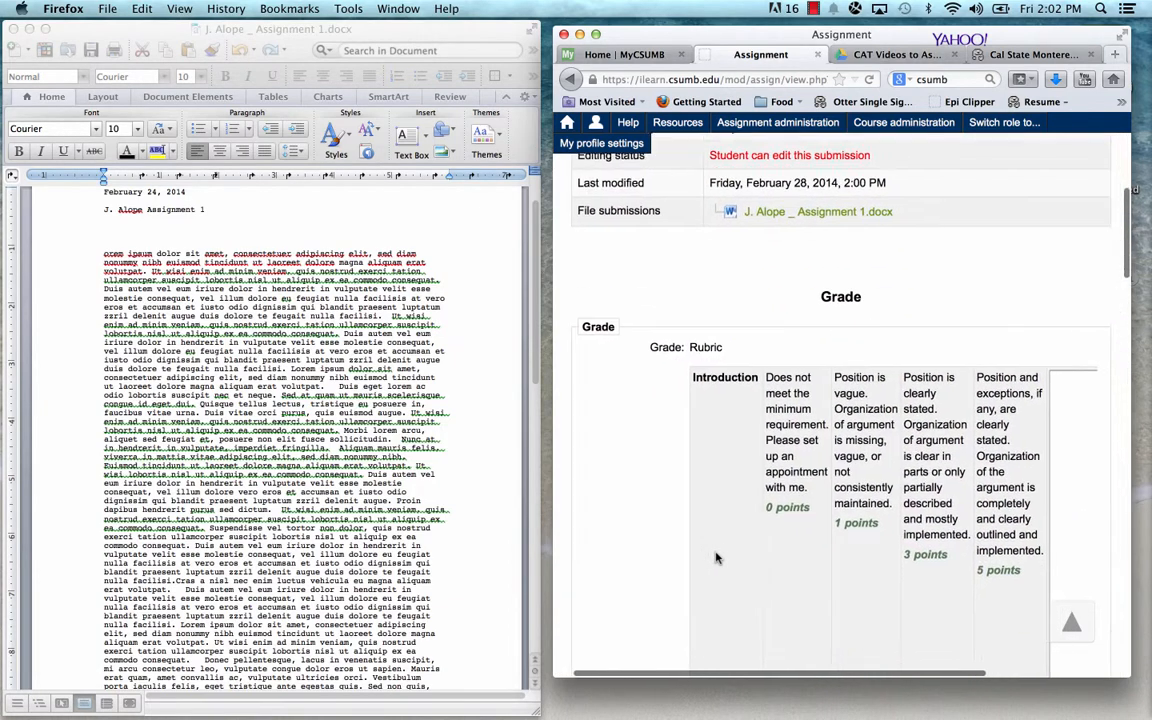
scroll(716, 557, "down", 3)
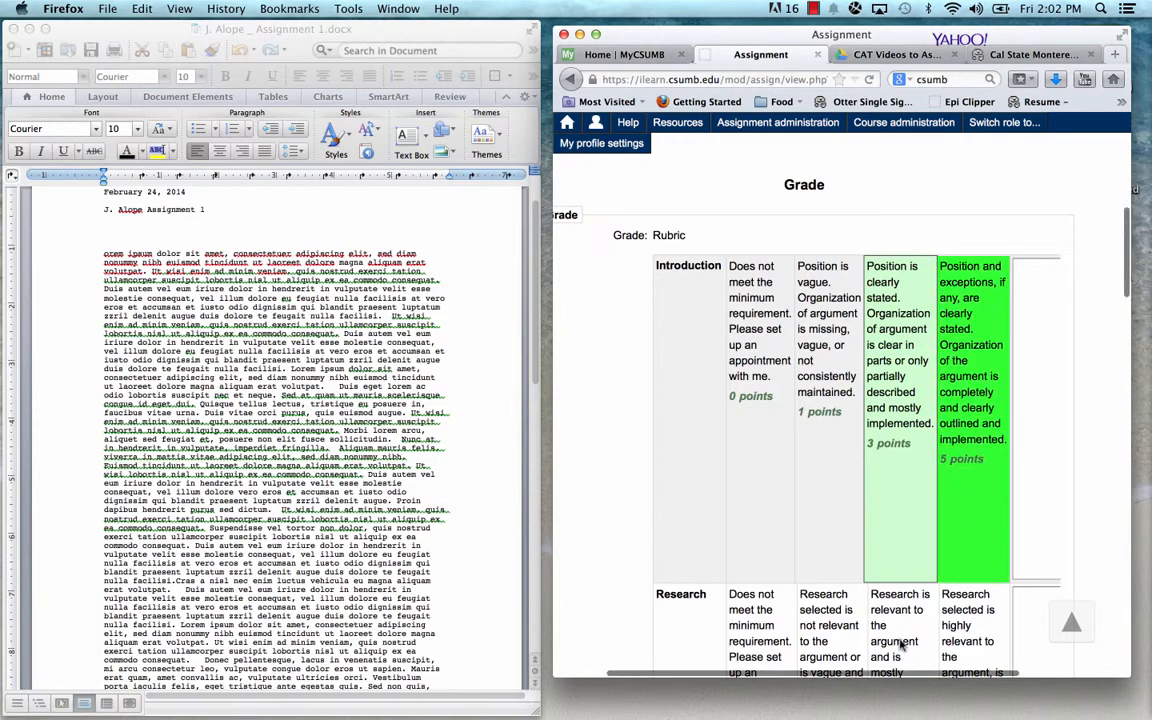
scroll(889, 643, "down", 2)
scroll(889, 643, "down", 6)
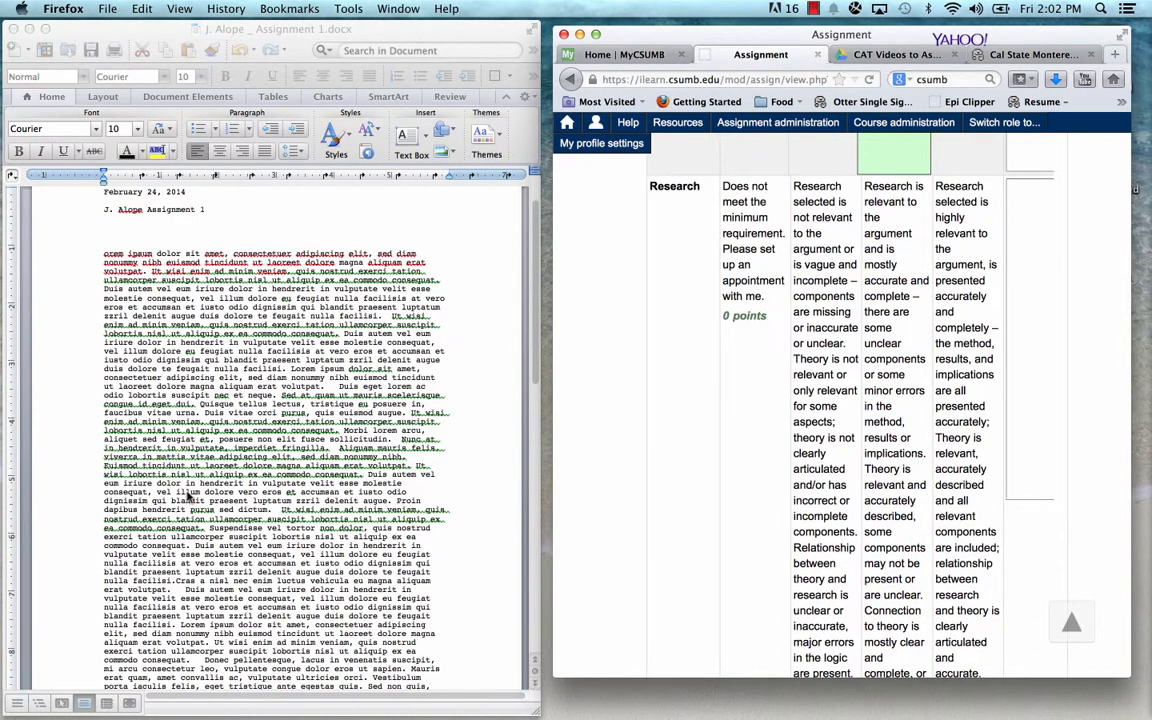
Read further into the student's paper and rate the Research criterion at 4 points
scroll(188, 497, "down", 4)
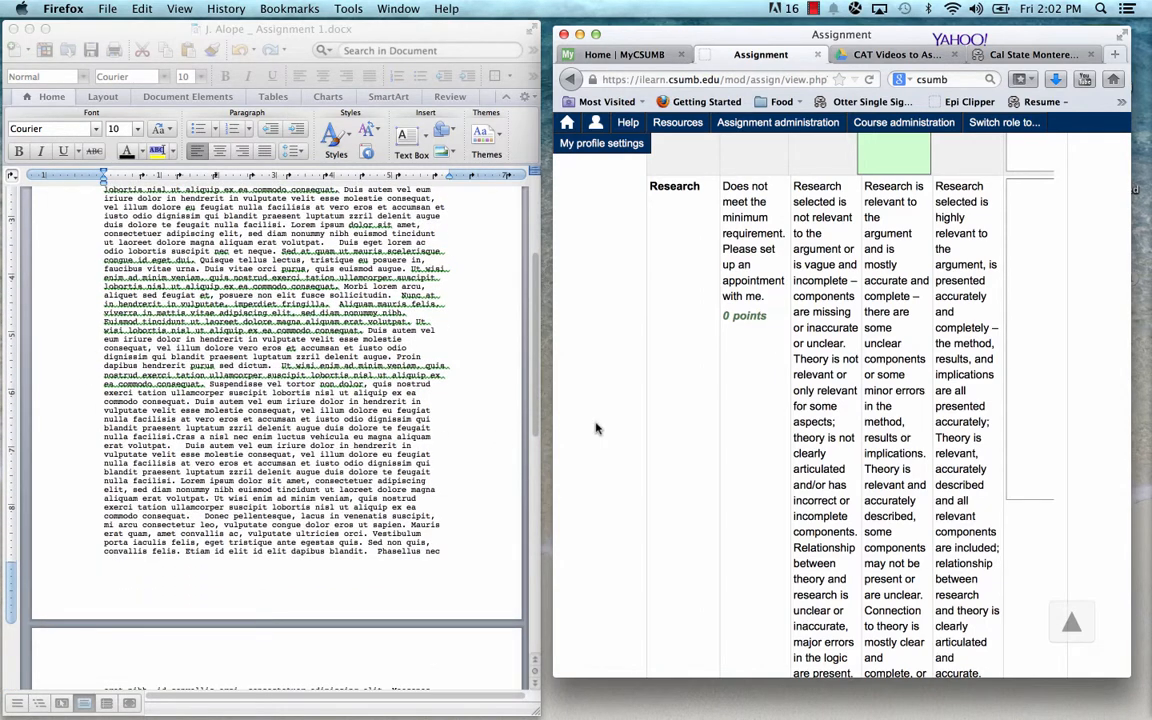
scroll(713, 422, "down", 2)
scroll(713, 422, "down", 2)
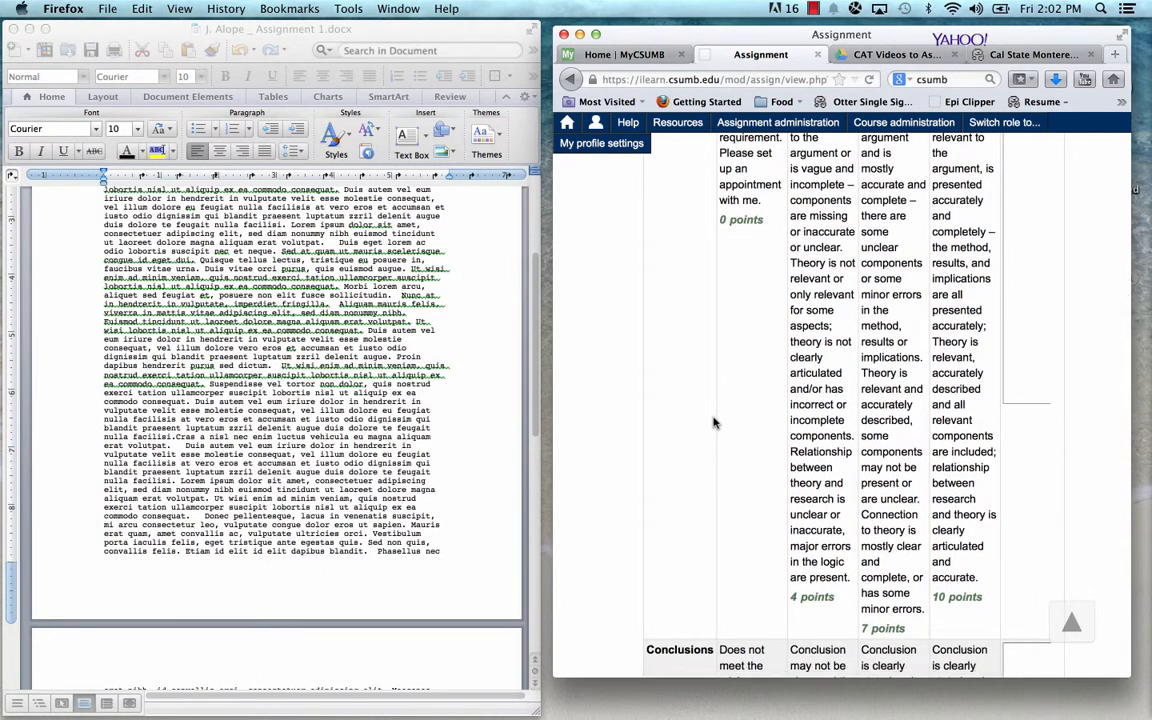
left_click(815, 375)
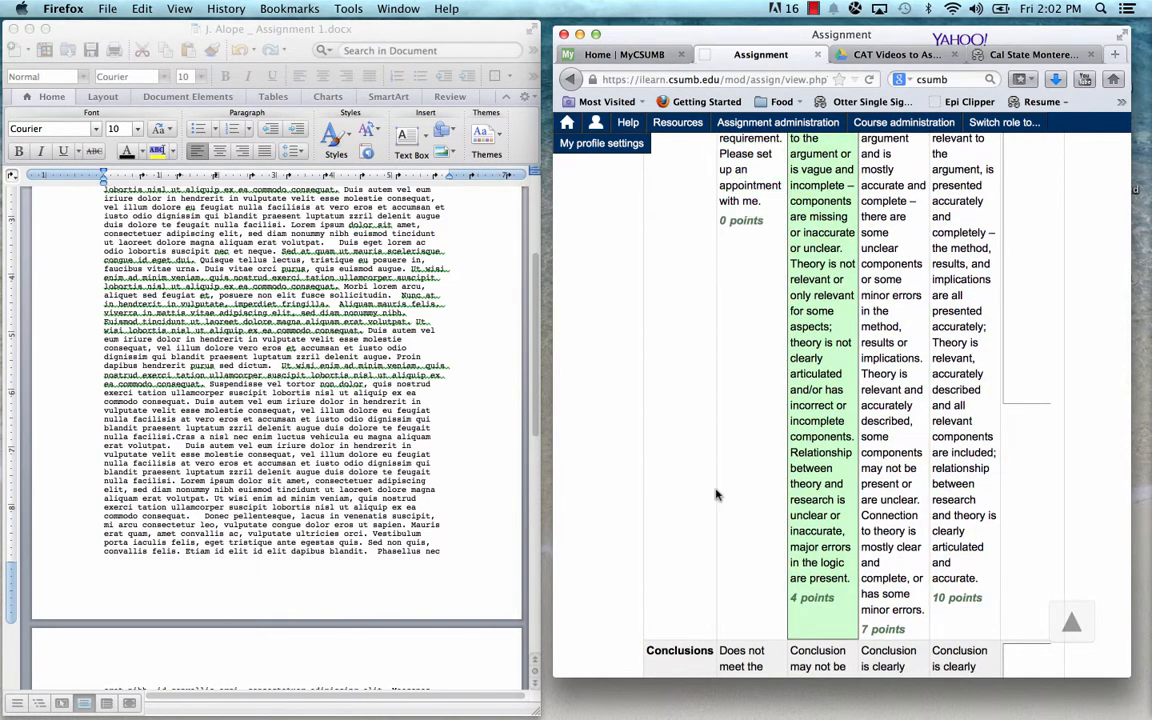
Read on to the paper's second page and rate the Conclusions criterion at 5 points
scroll(715, 494, "down", 5)
scroll(715, 494, "down", 5)
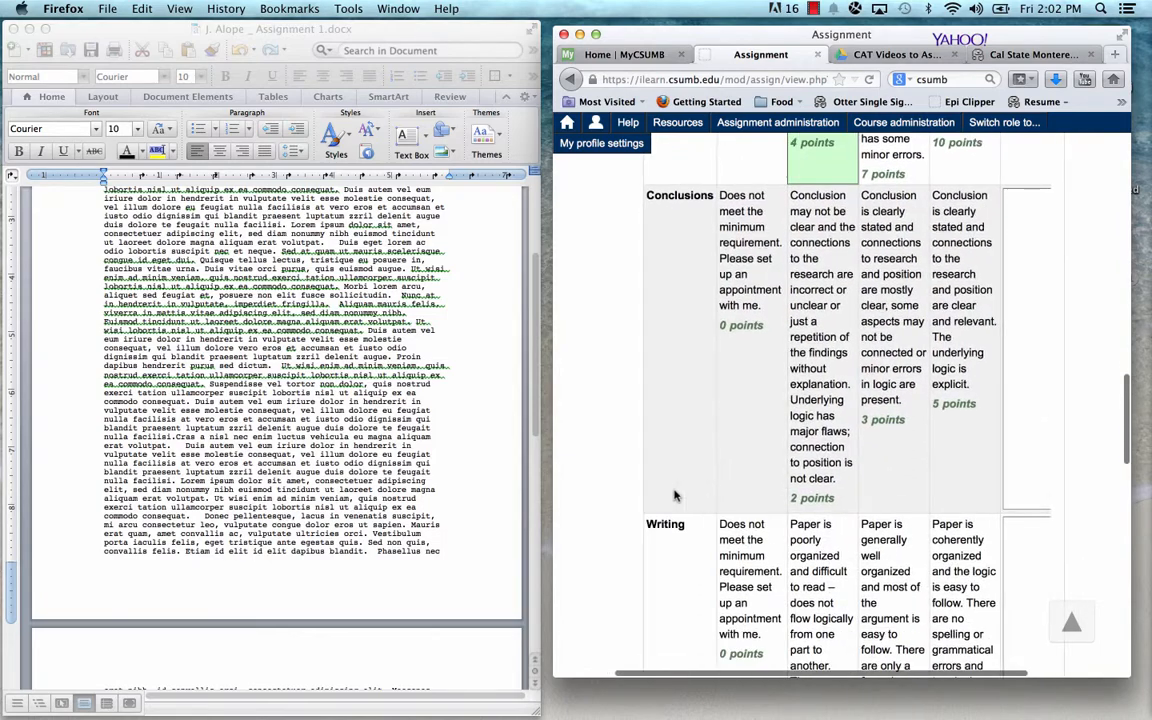
scroll(418, 533, "down", 10)
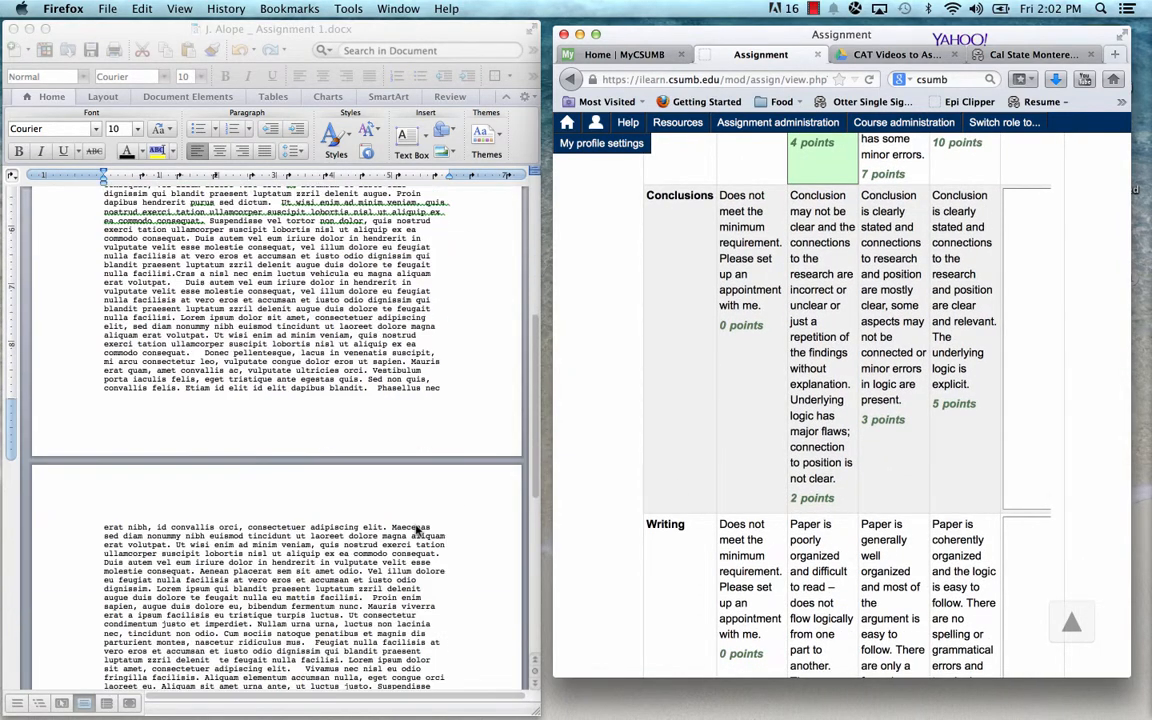
scroll(418, 531, "down", 1)
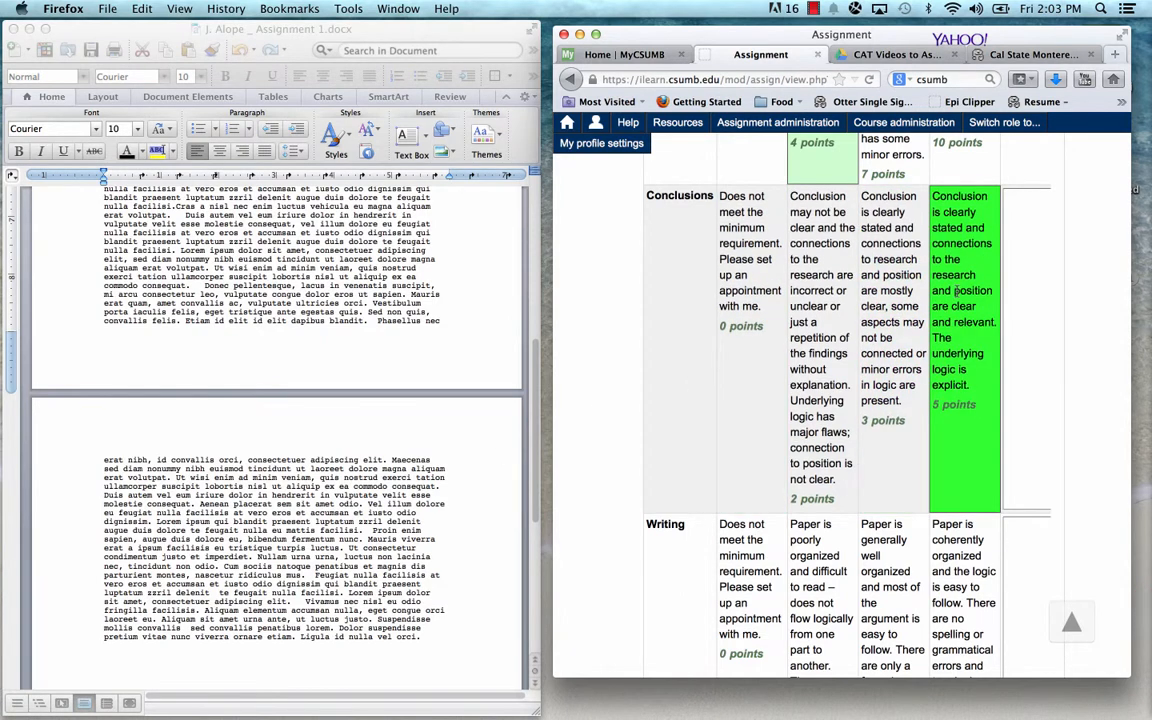
left_click(924, 417)
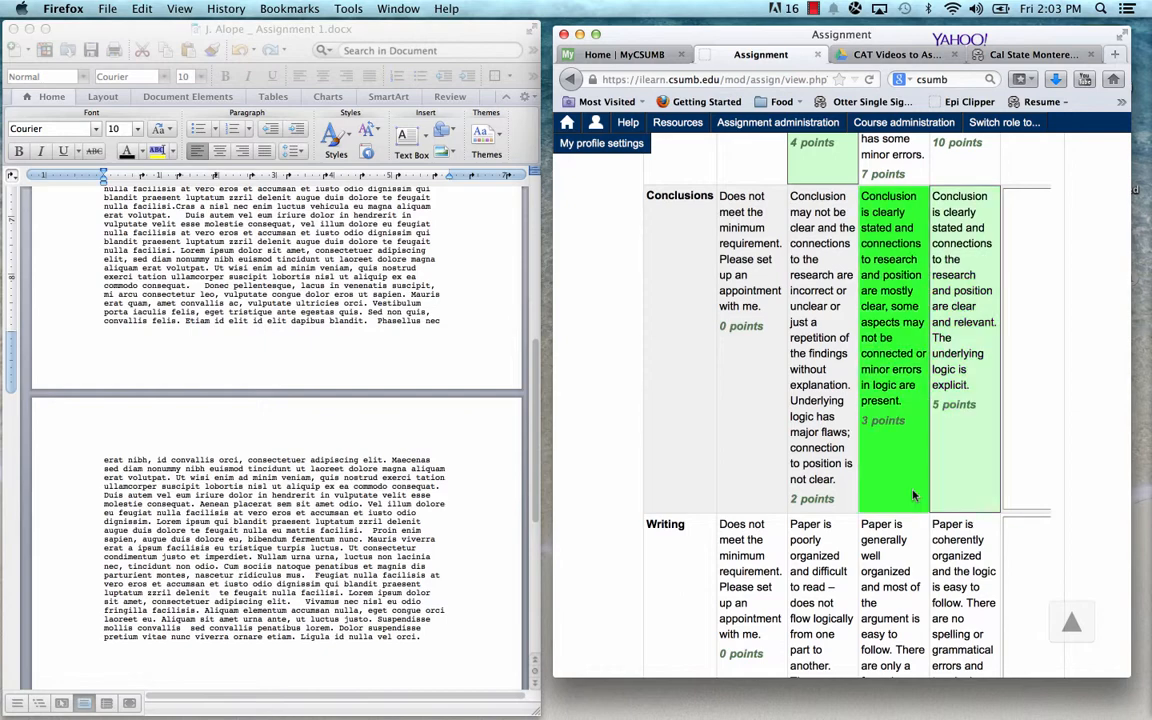
Rate the rubric's Writing criterion at 3 points
scroll(912, 480, "down", 3)
scroll(912, 495, "down", 2)
scroll(912, 495, "right", 1)
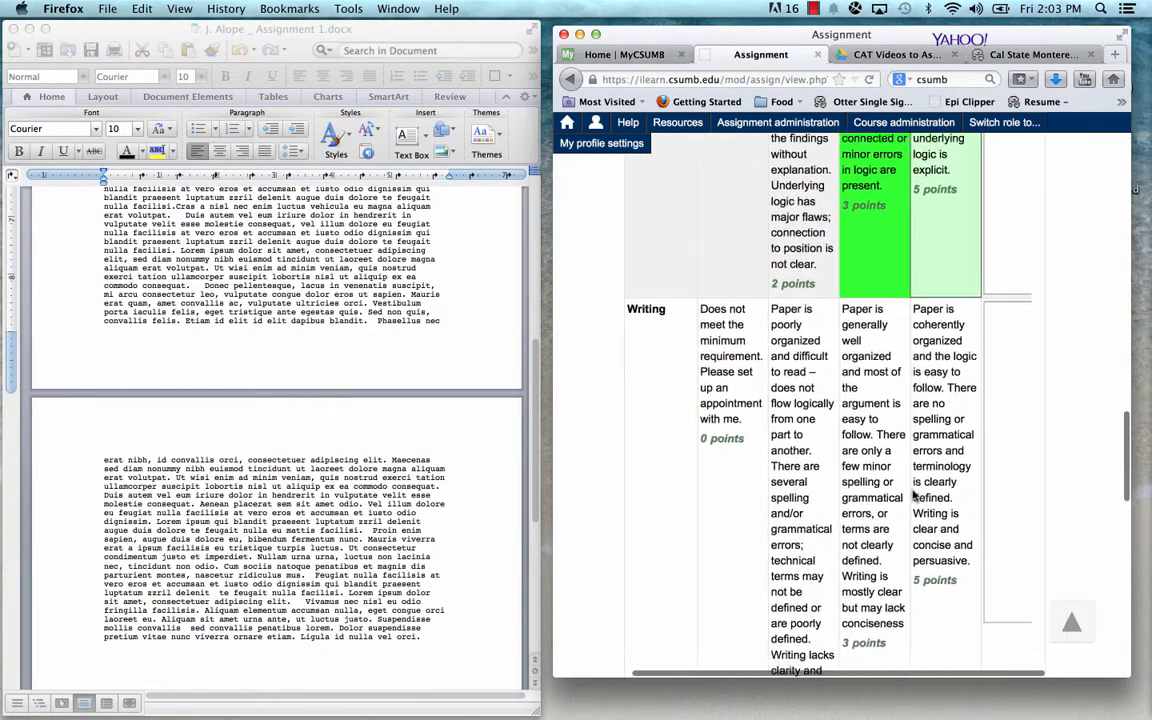
scroll(912, 492, "down", 1)
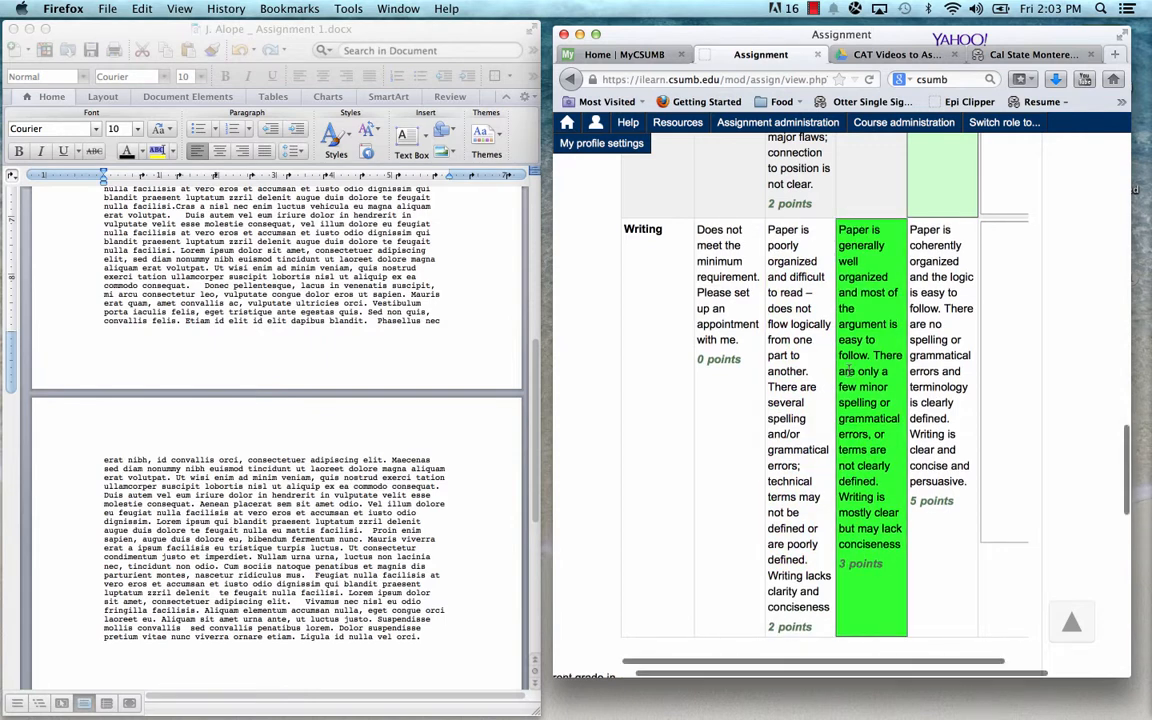
Examine the gradebook information, feedback comments editor and feedback files area below the rubric
scroll(848, 370, "down", 3)
scroll(848, 370, "down", 3)
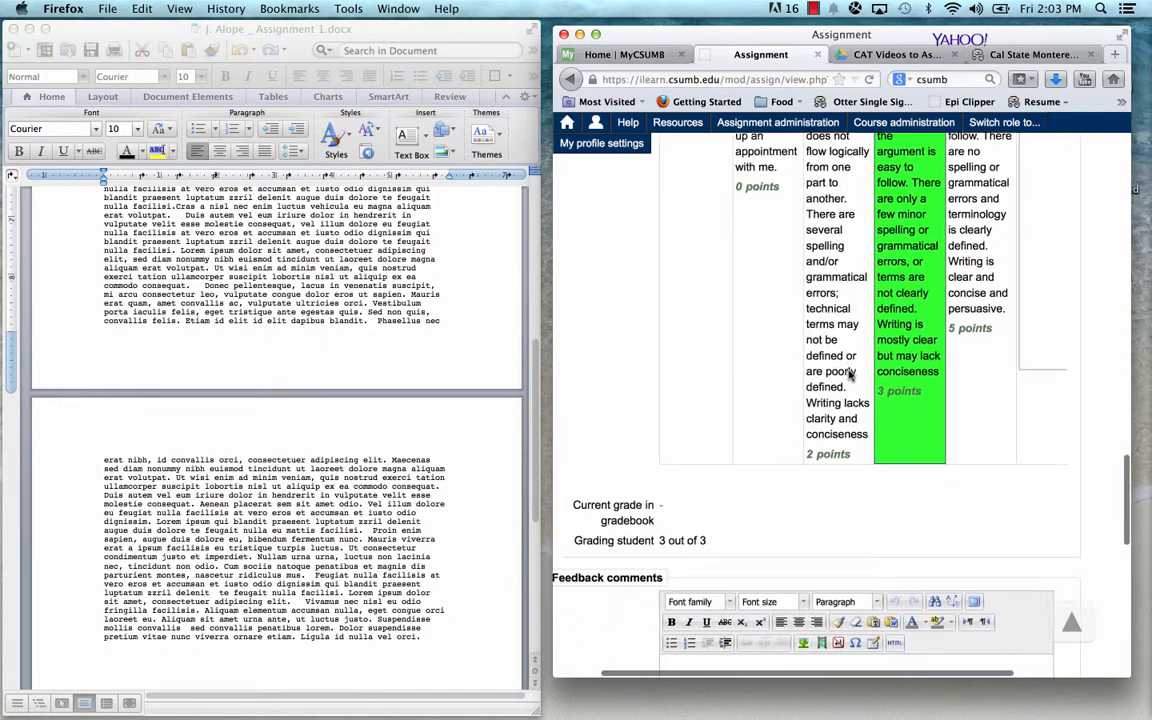
scroll(848, 375, "down", 3)
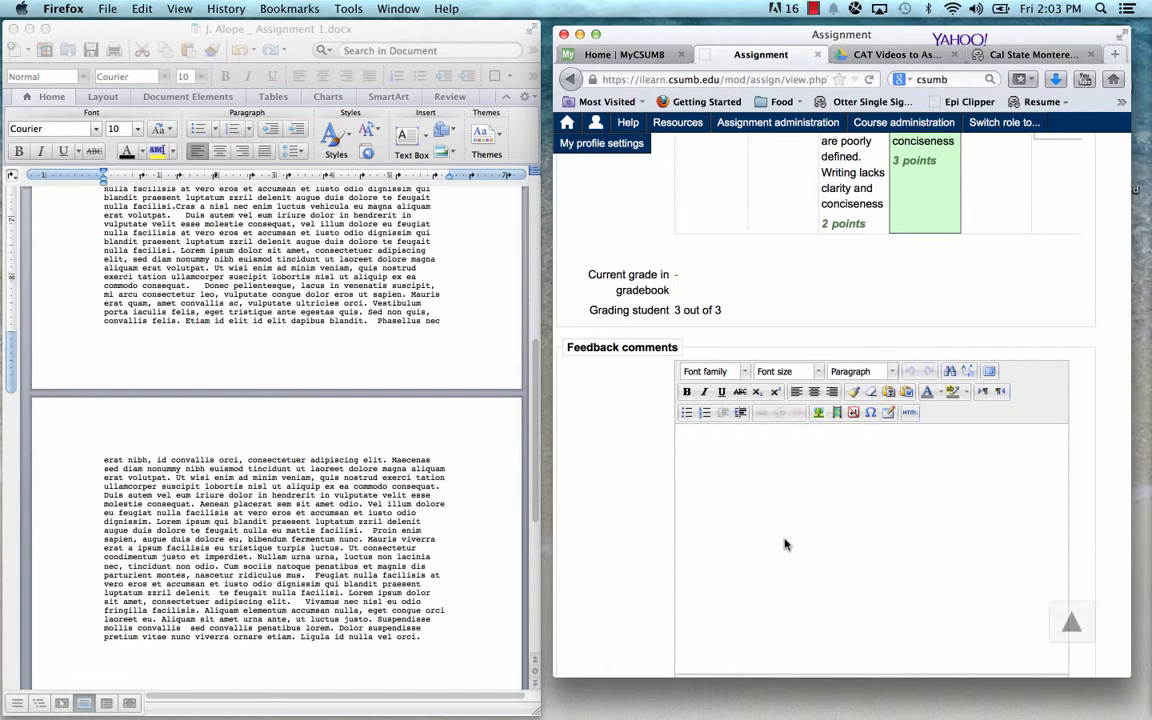
scroll(785, 545, "down", 2)
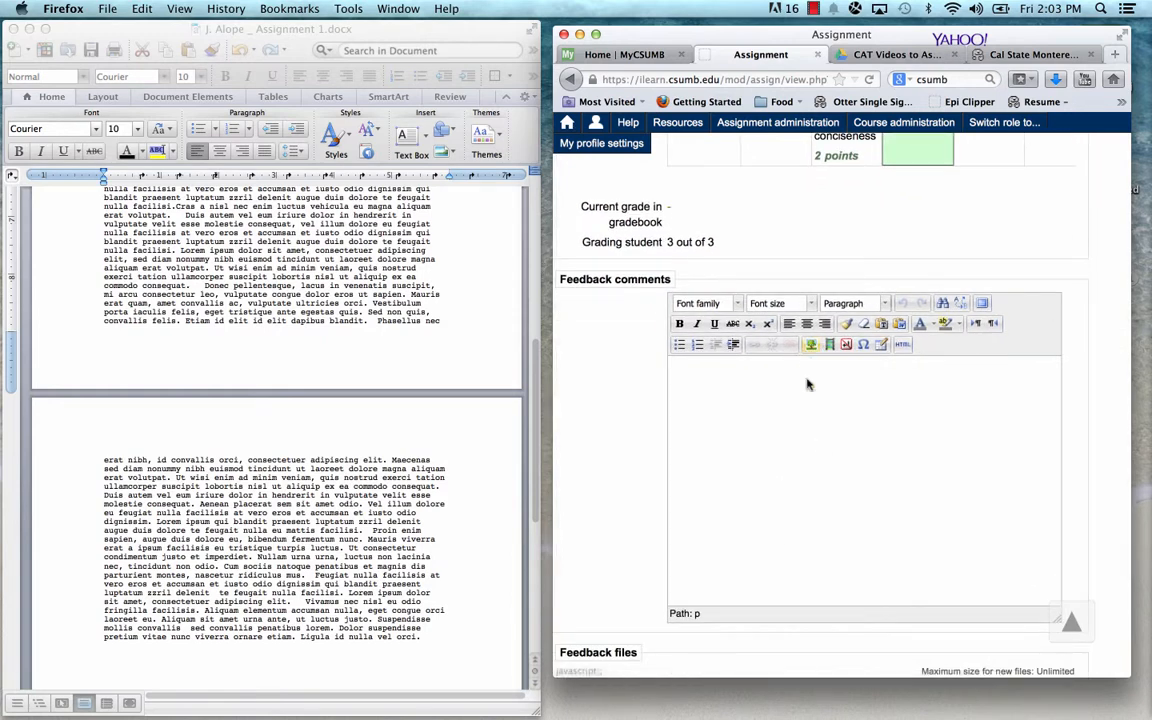
scroll(802, 471, "down", 5)
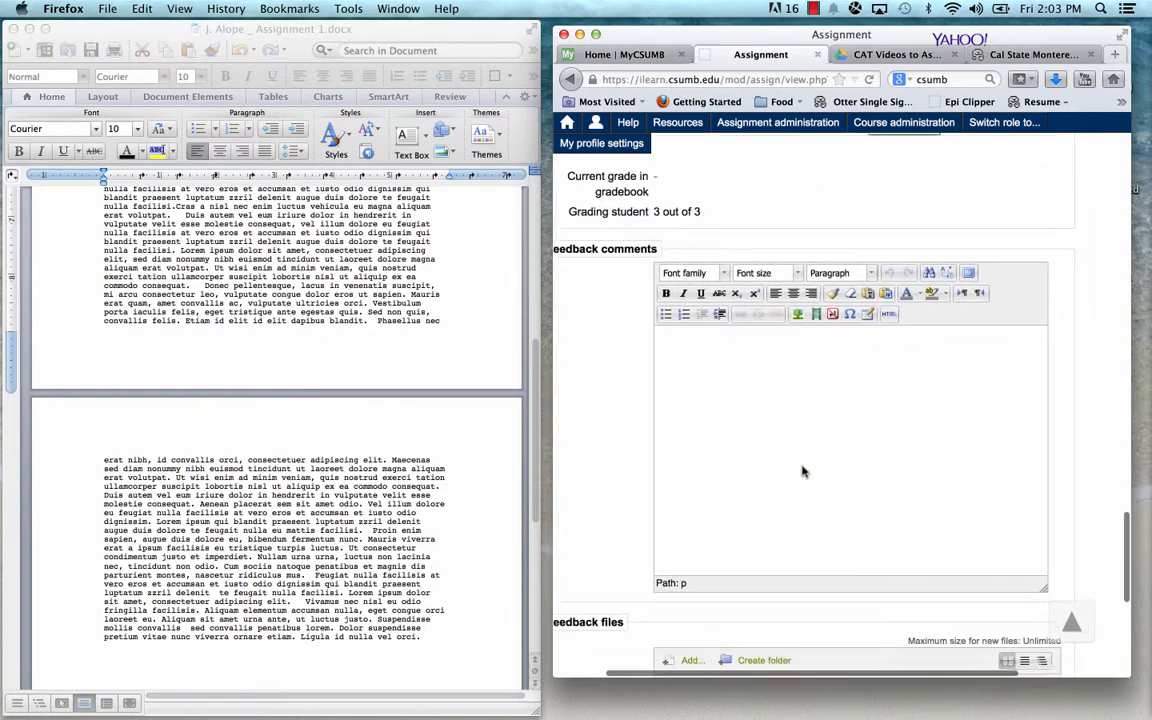
scroll(802, 471, "down", 3)
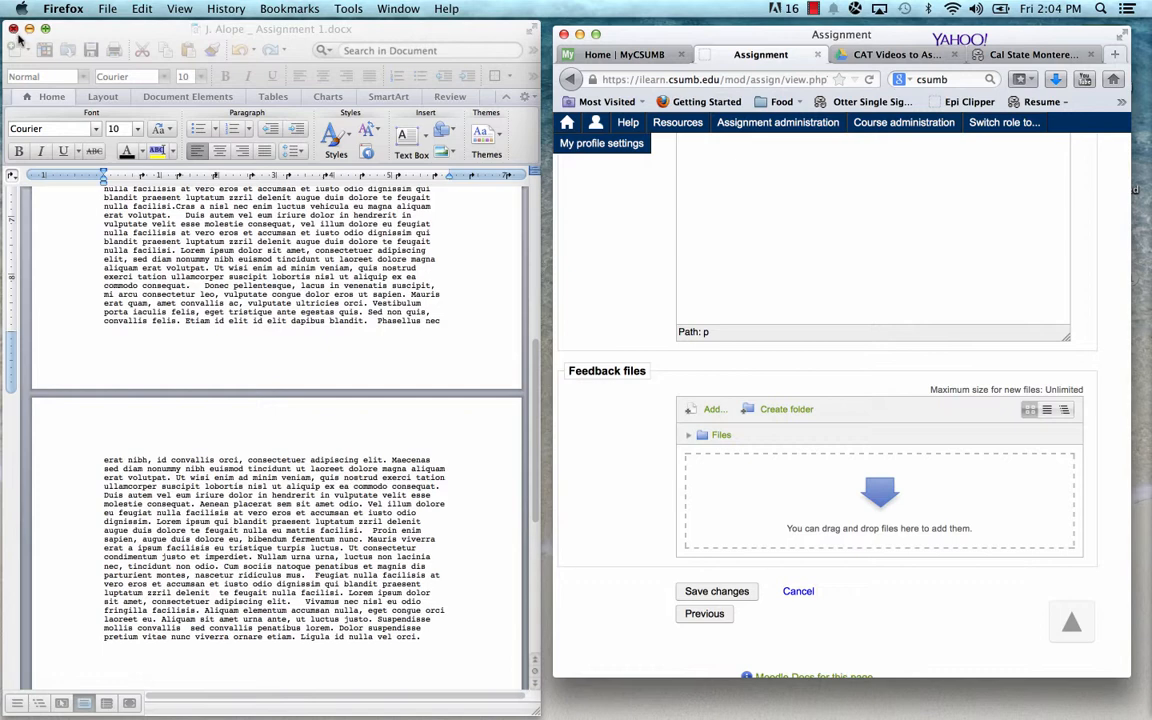
Open the student's recent Assignment 1_Corrected document in Word, view its highlighting and comment, and close it
left_click(67, 36)
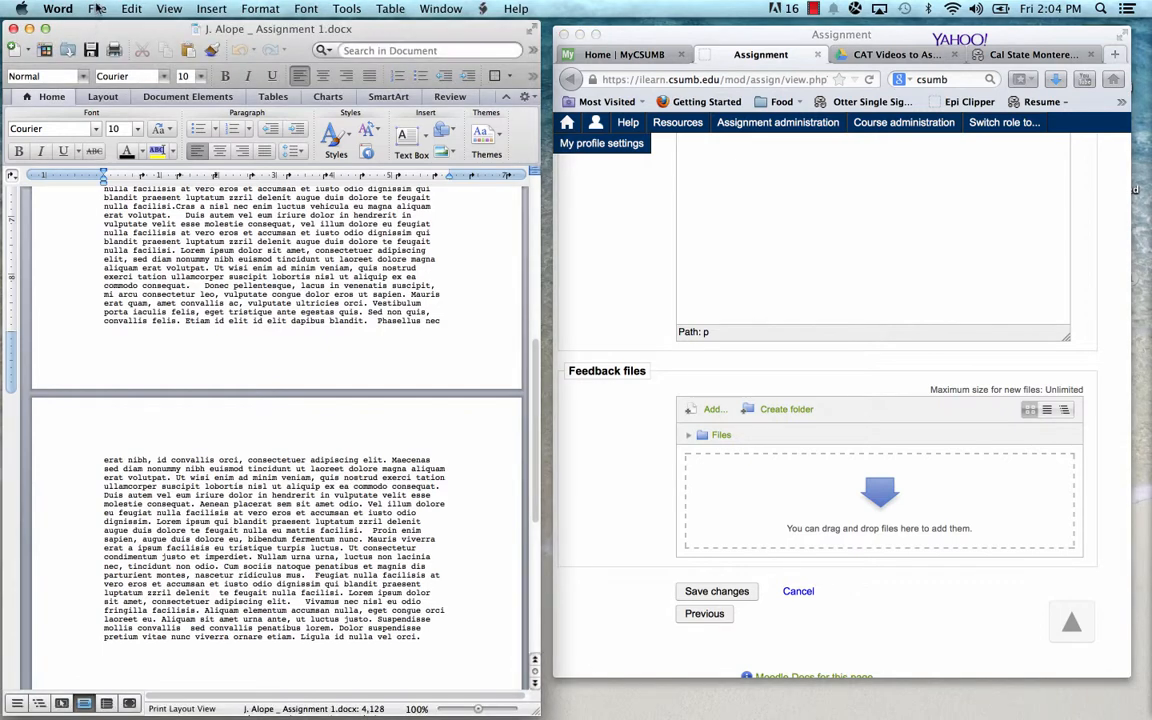
left_click(97, 8)
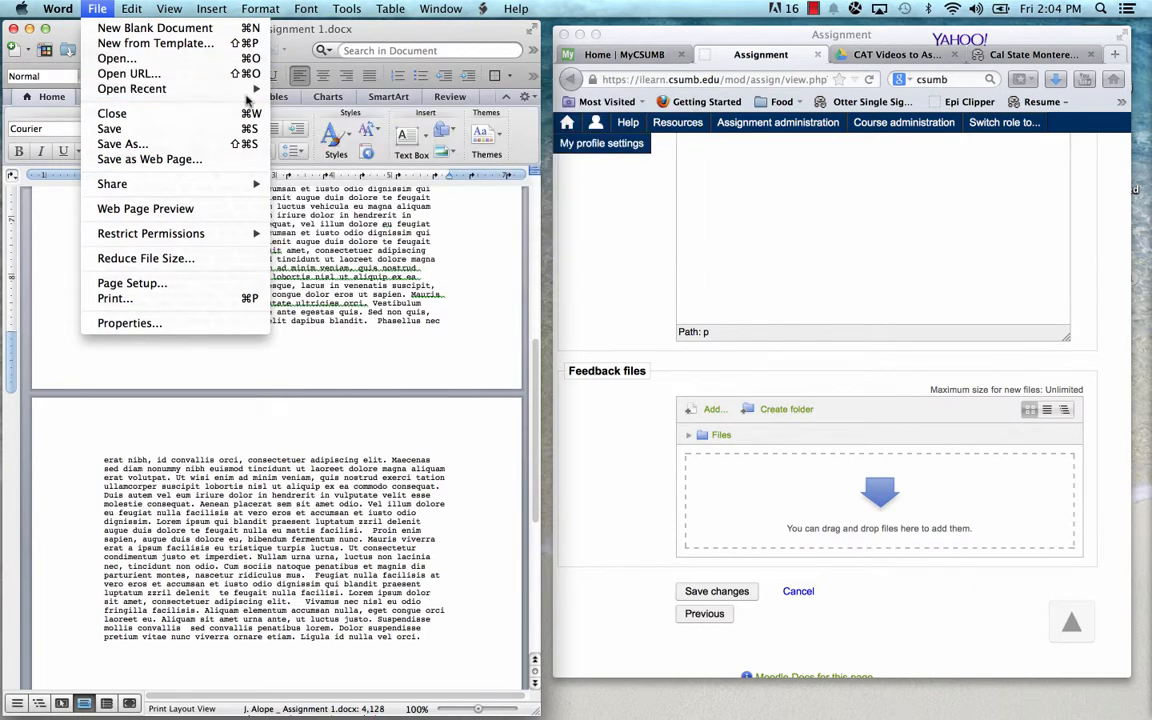
mouse_move(236, 88)
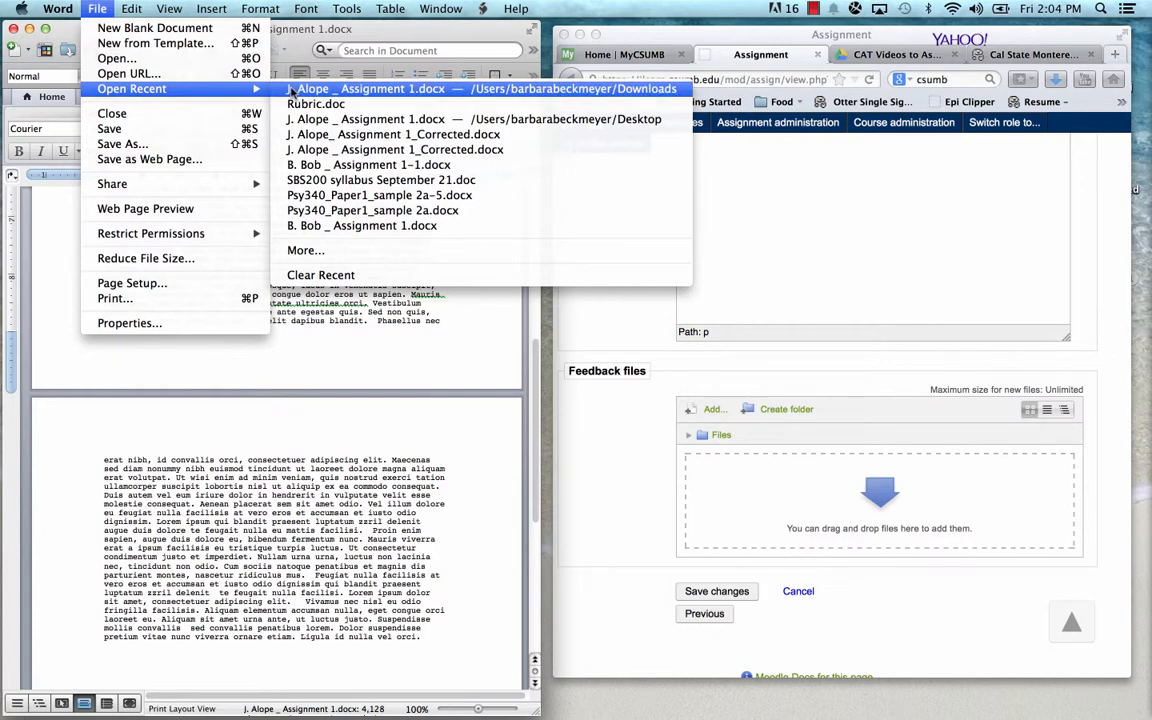
left_click(325, 135)
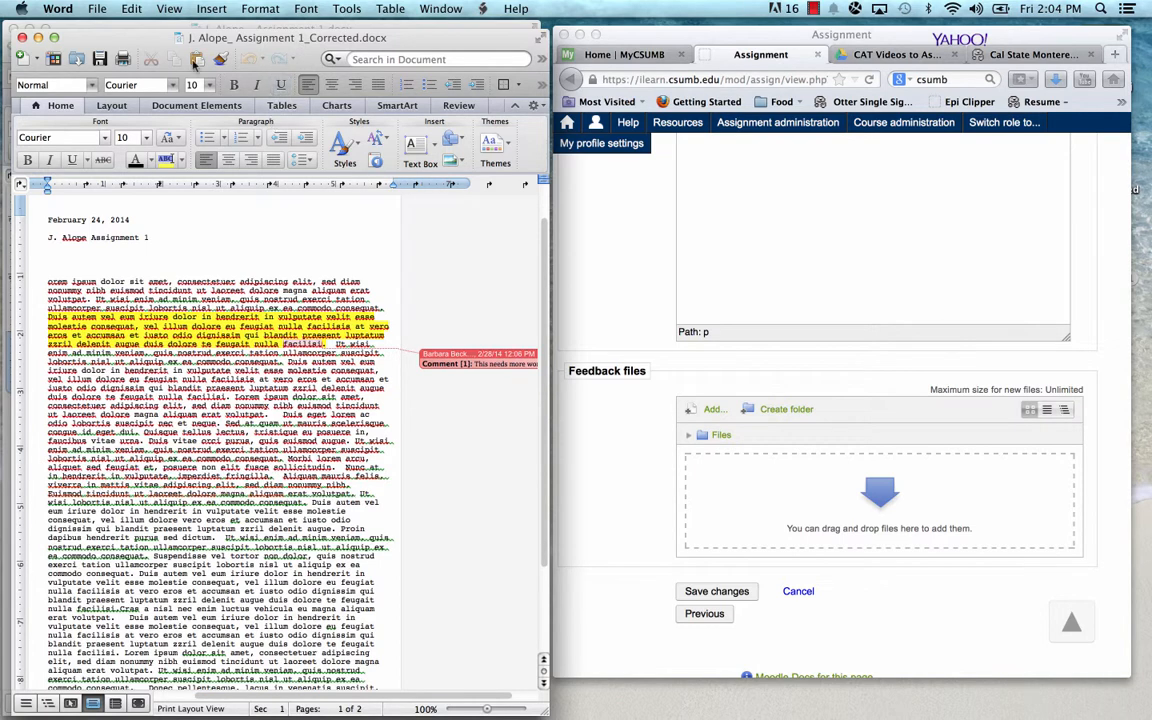
left_click(22, 37)
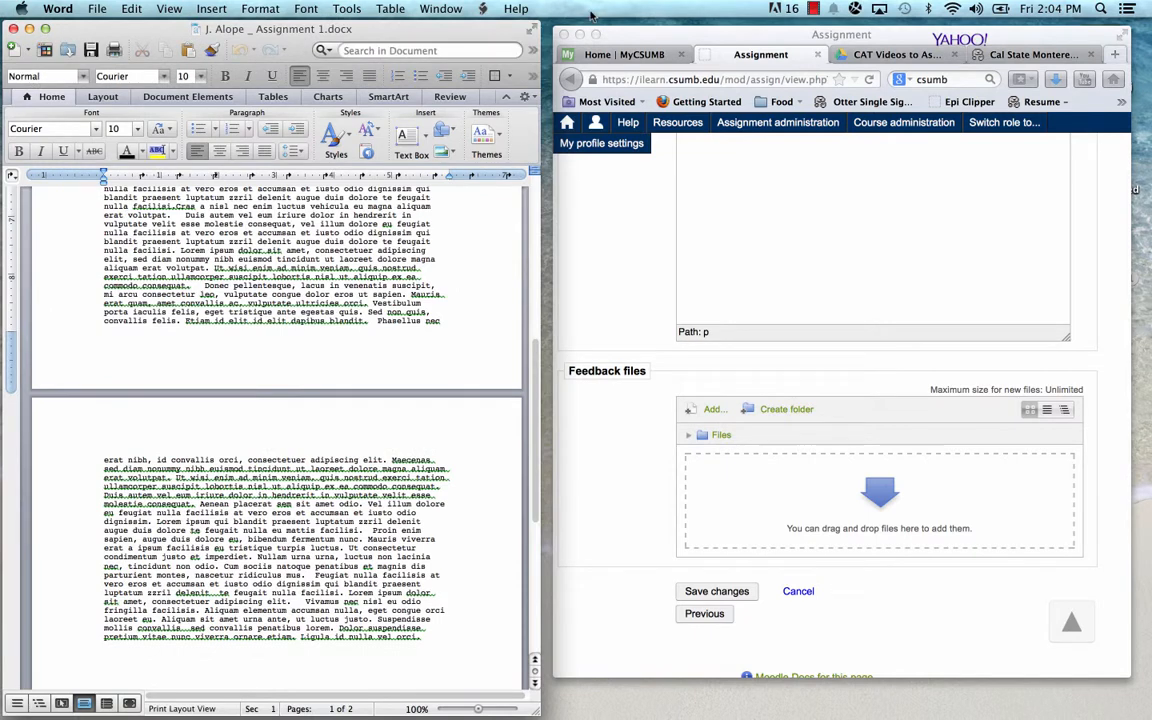
Uncover the desktop files beside Firefox and attach the student's Assignment 1_Corrected document to the feedback files
left_click_drag(631, 35, 528, 33)
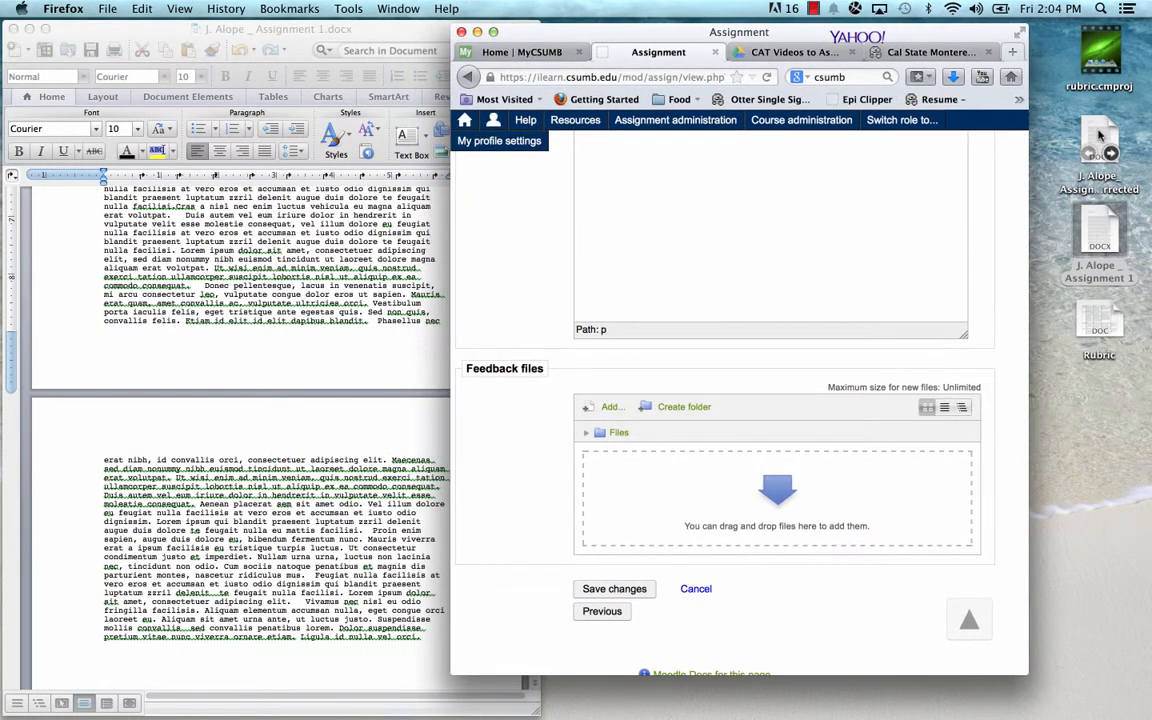
left_click_drag(1100, 135, 845, 487)
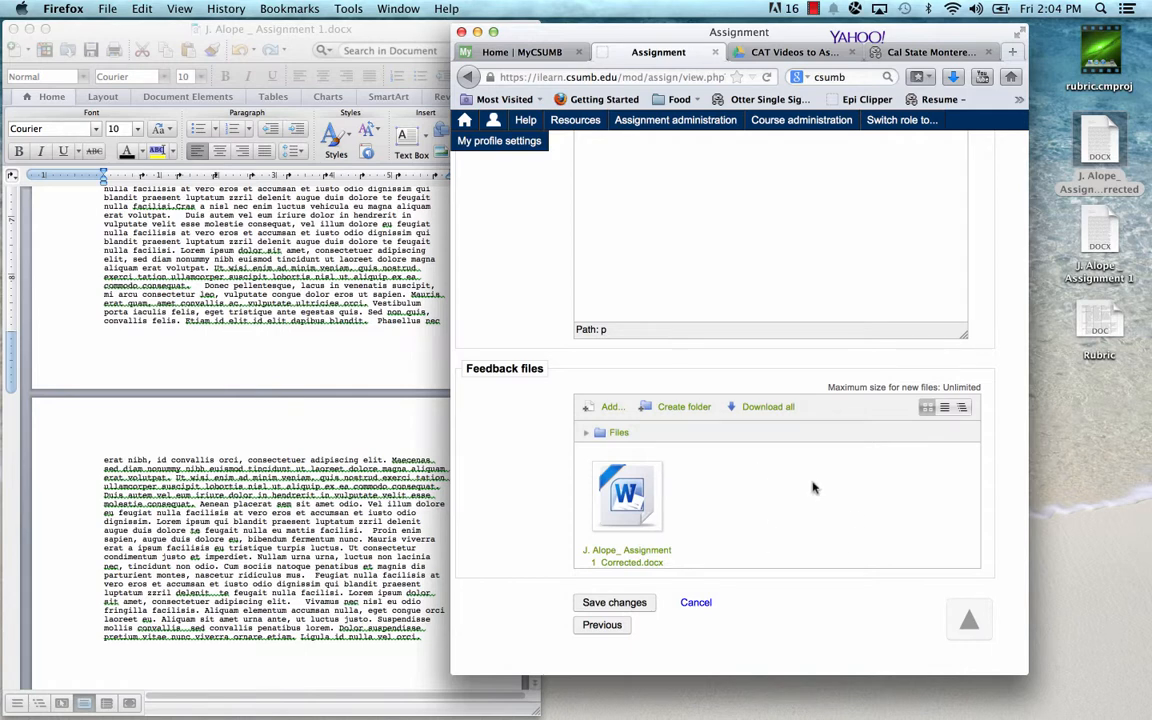
scroll(812, 487, "up", 4)
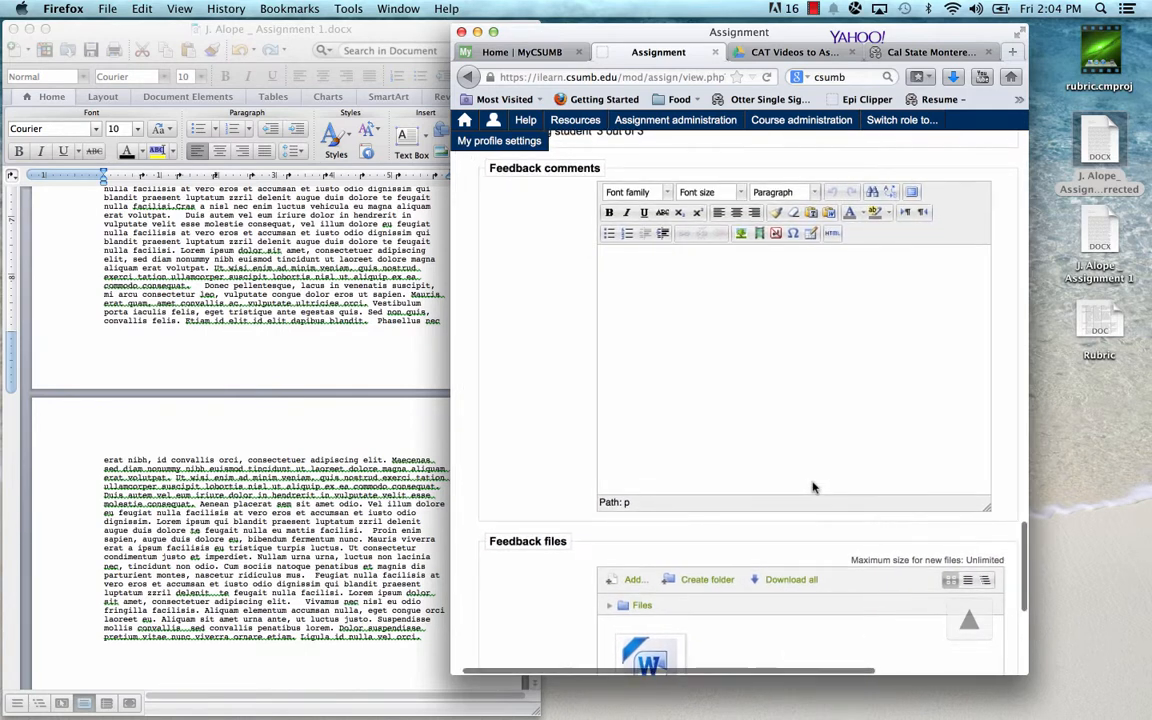
scroll(812, 487, "right", 2)
scroll(812, 487, "down", 1)
scroll(812, 487, "down", 4)
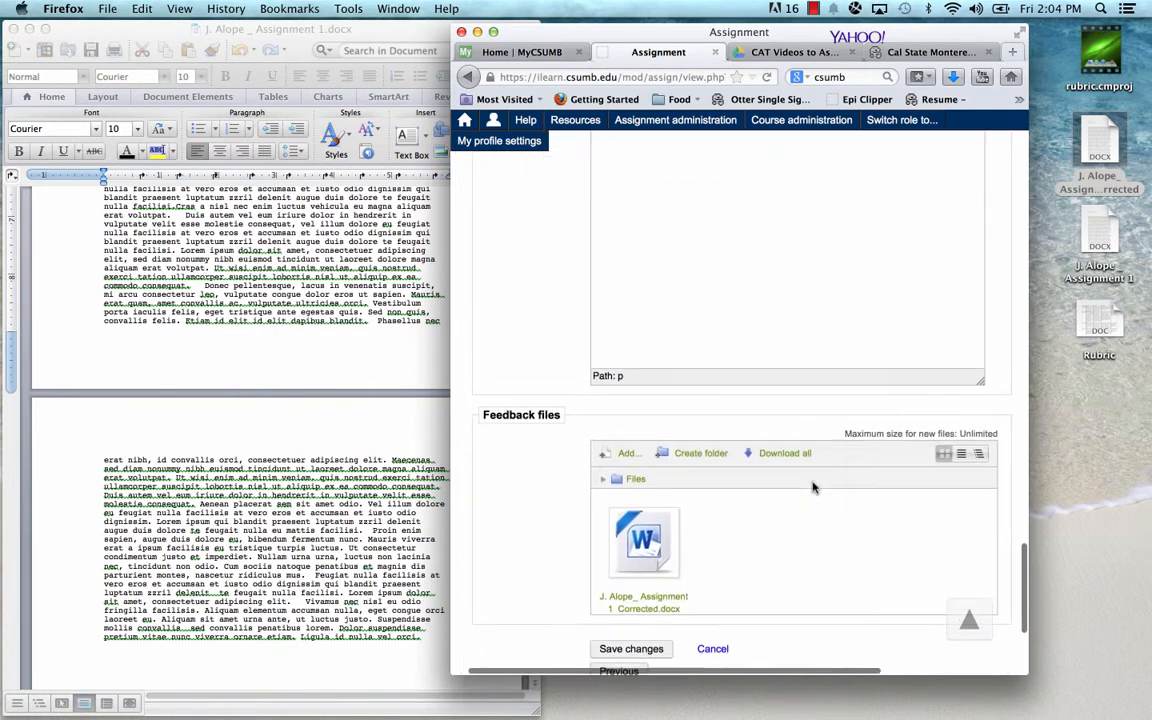
scroll(812, 487, "down", 1)
scroll(812, 487, "left", 1)
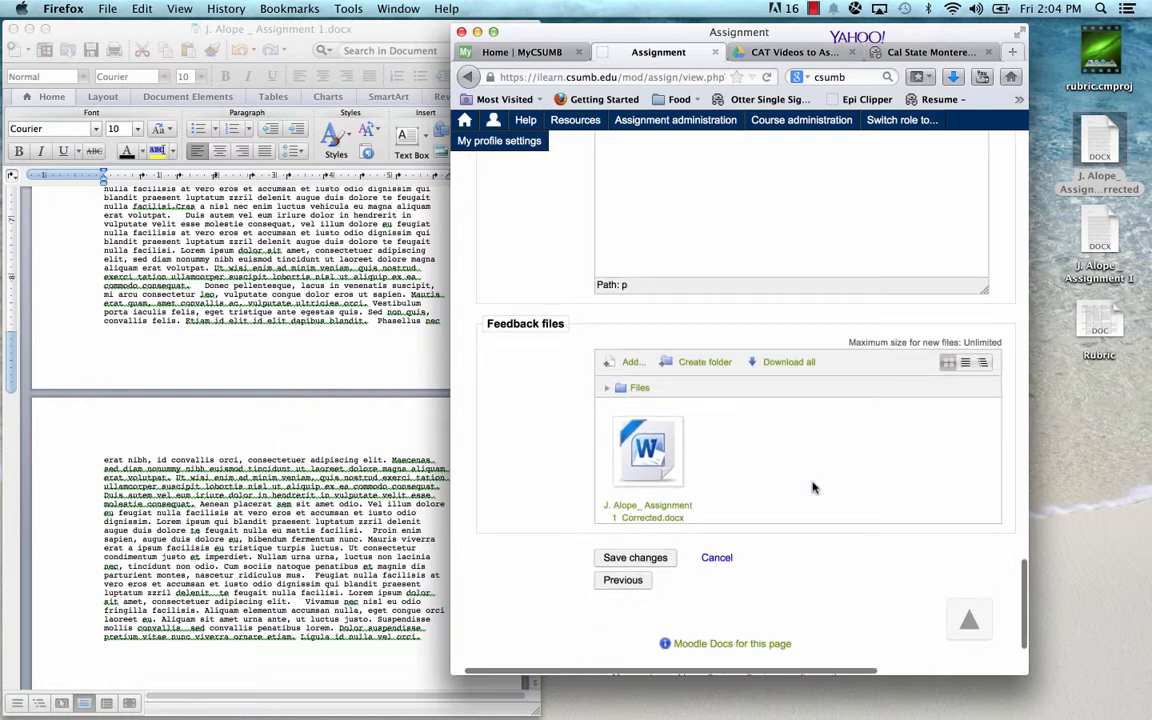
Save the student's grade and feedback changes and continue to the assignment's grading table
left_click(638, 559)
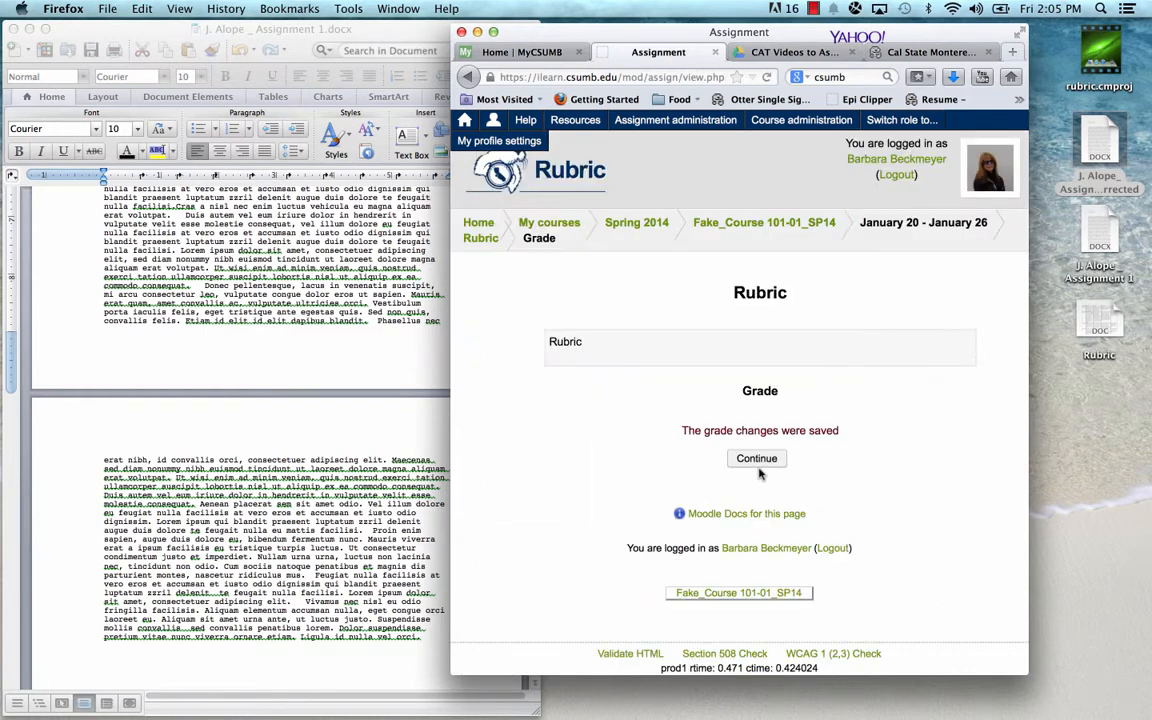
left_click(757, 459)
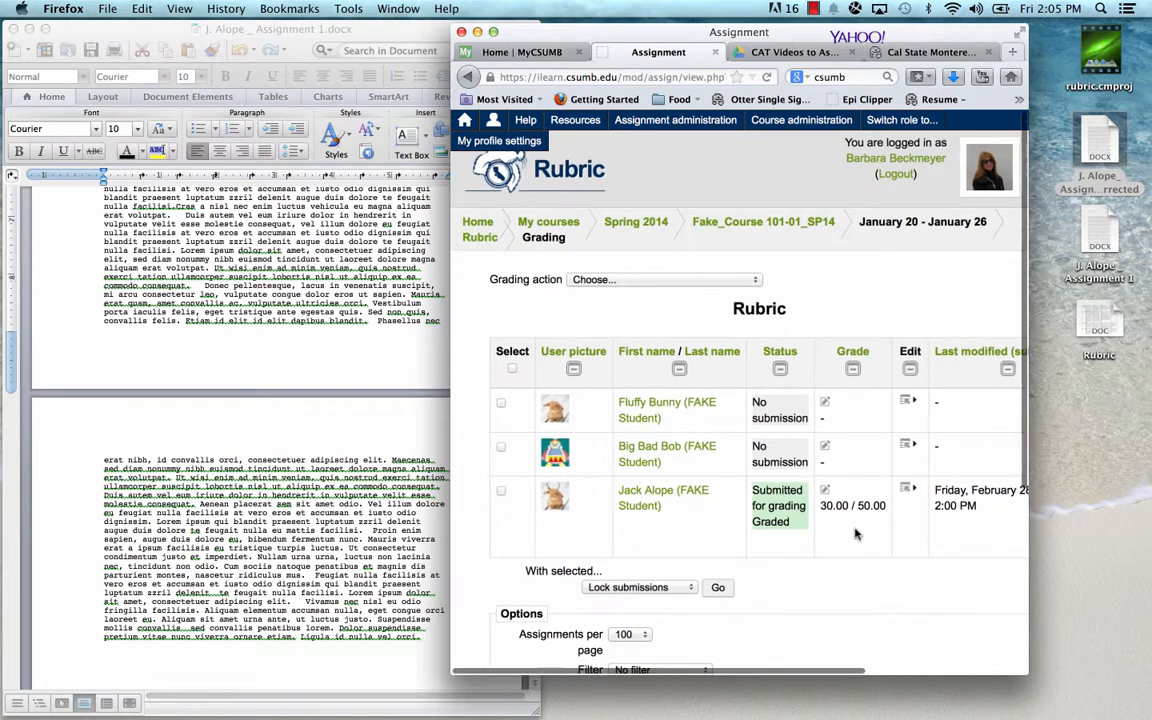
scroll(855, 534, "right", 5)
scroll(855, 534, "left", 4)
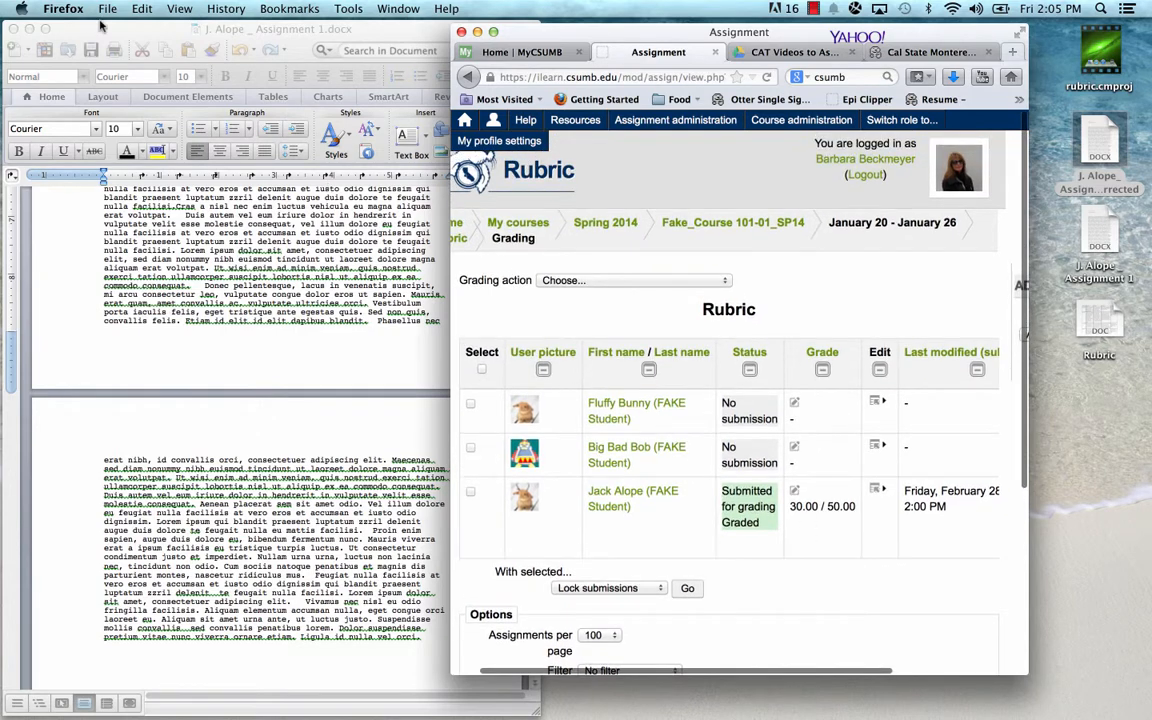
Close the student's Assignment 1 document in Word and enlarge the Firefox window to show the wider grading table
left_click(13, 29)
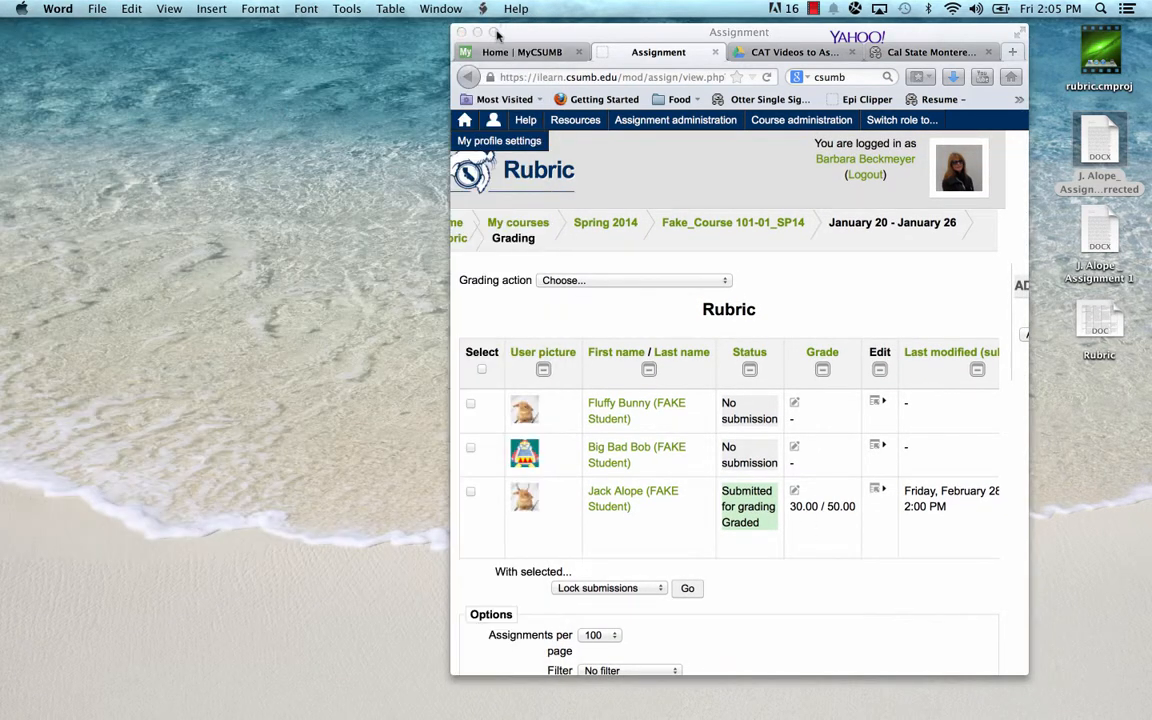
left_click(494, 33)
mouse_move(483, 225)
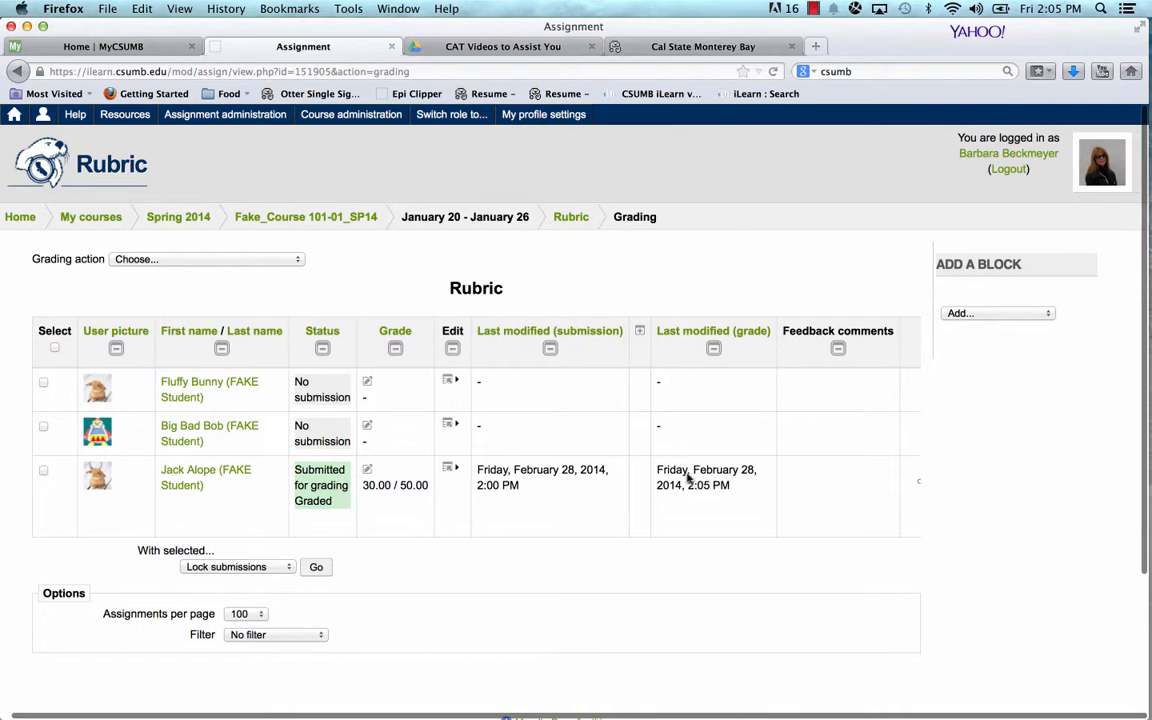
Examine the grading table's columns through Feedback files and Final grade for the graded student
scroll(687, 475, "down", 1)
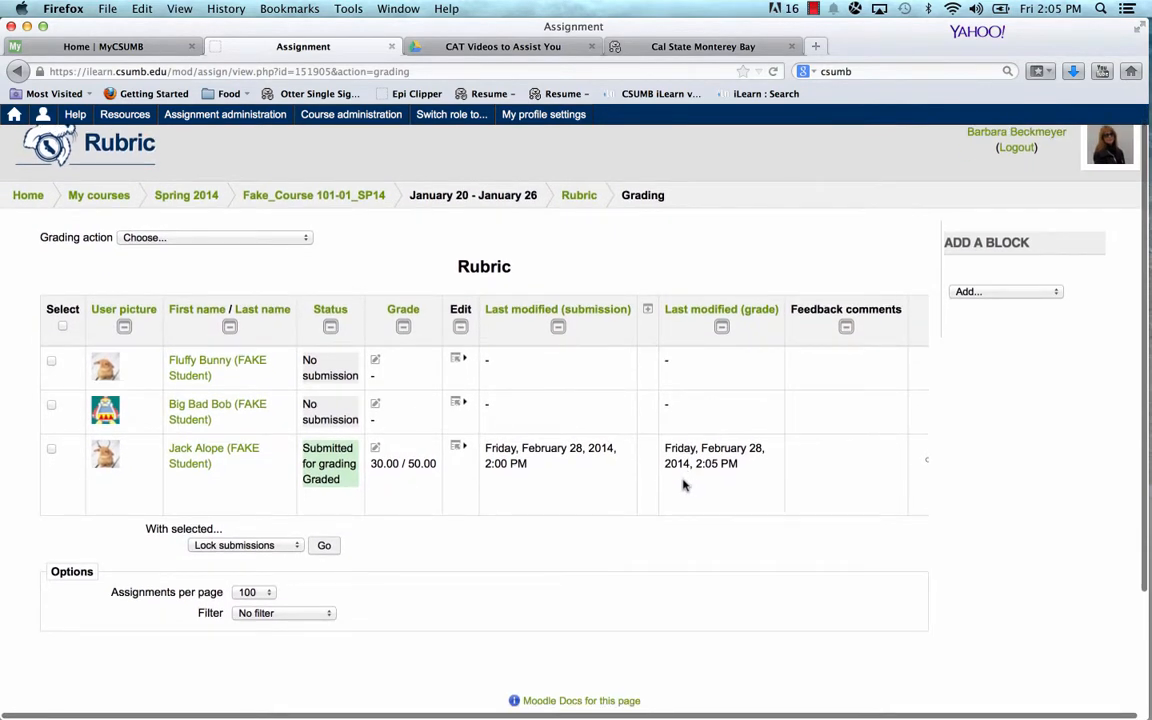
scroll(684, 488, "up", 1)
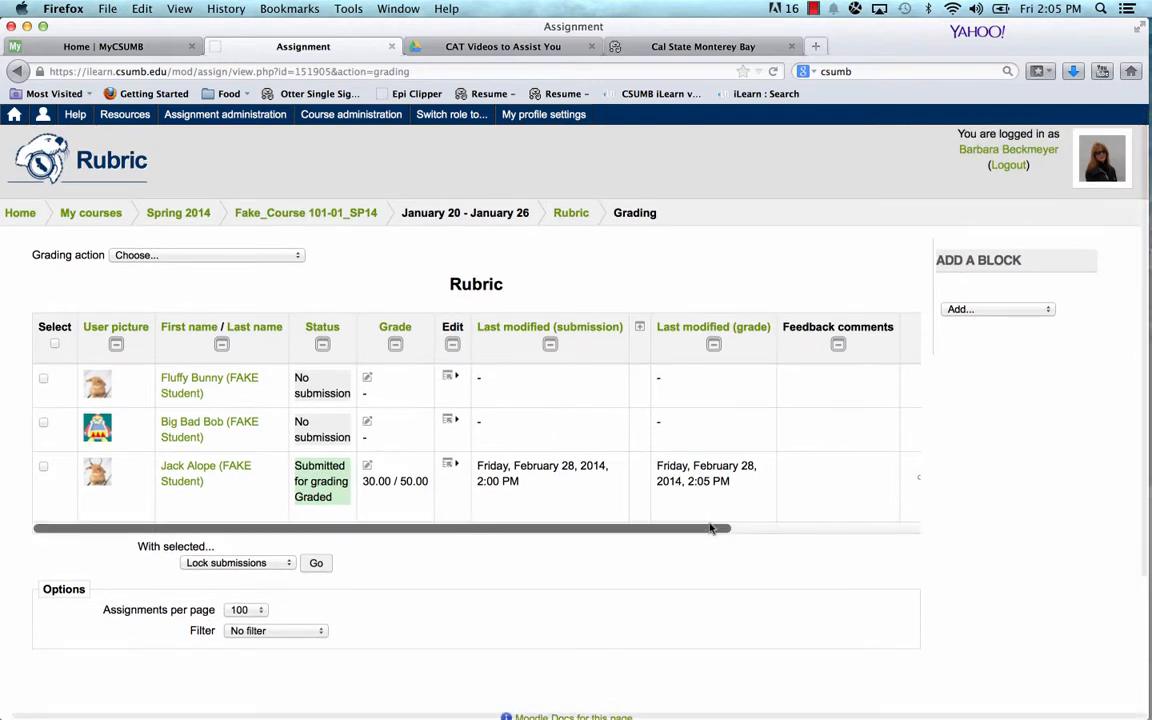
left_click_drag(712, 527, 920, 504)
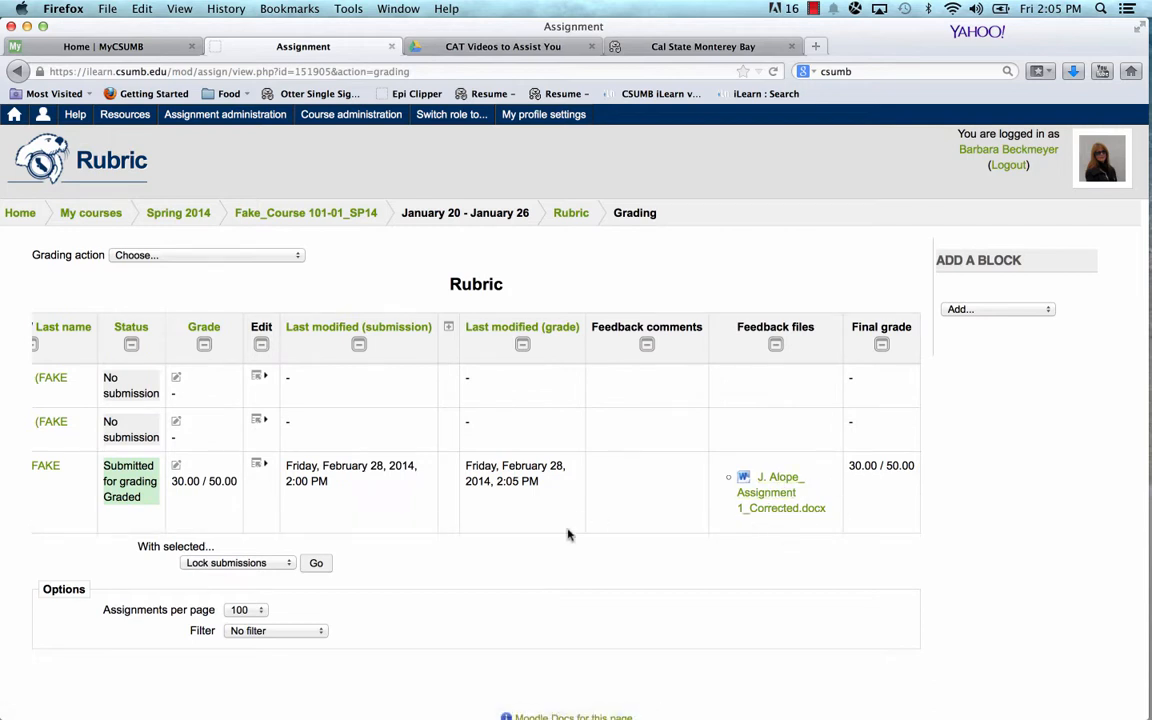
scroll(569, 533, "left", 2)
scroll(568, 534, "left", 3)
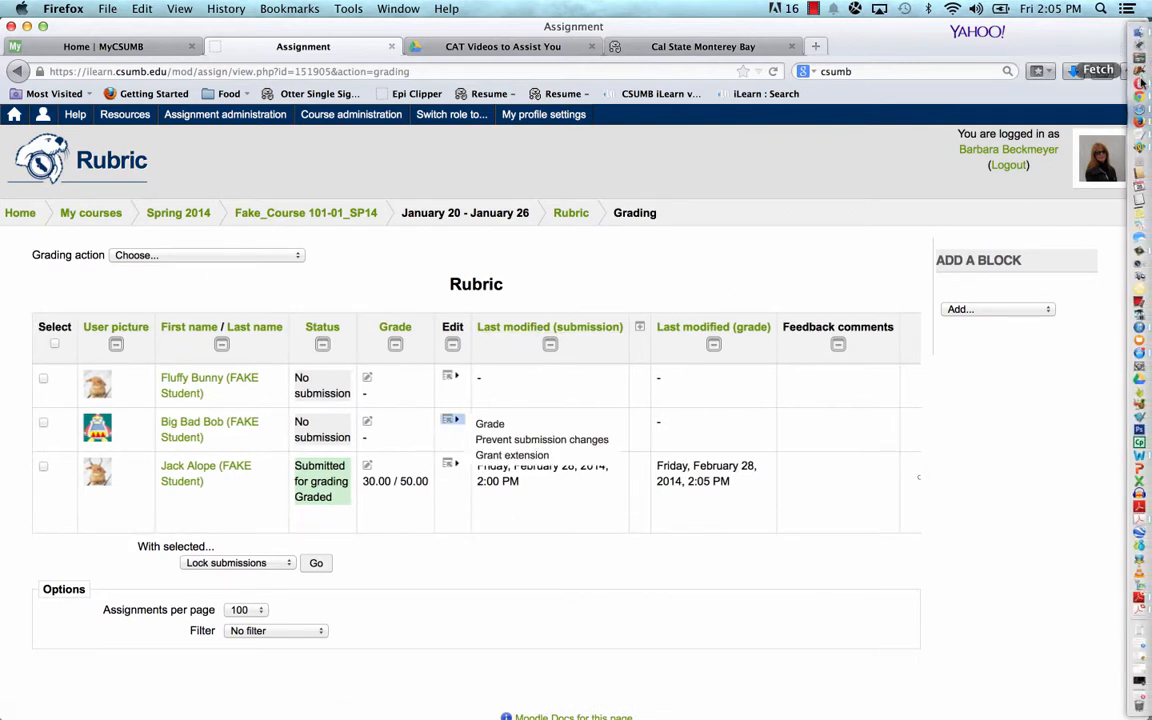
Switch to Opera, where the test student is logged in, and reload the Rubric assignment page
left_click(1140, 85)
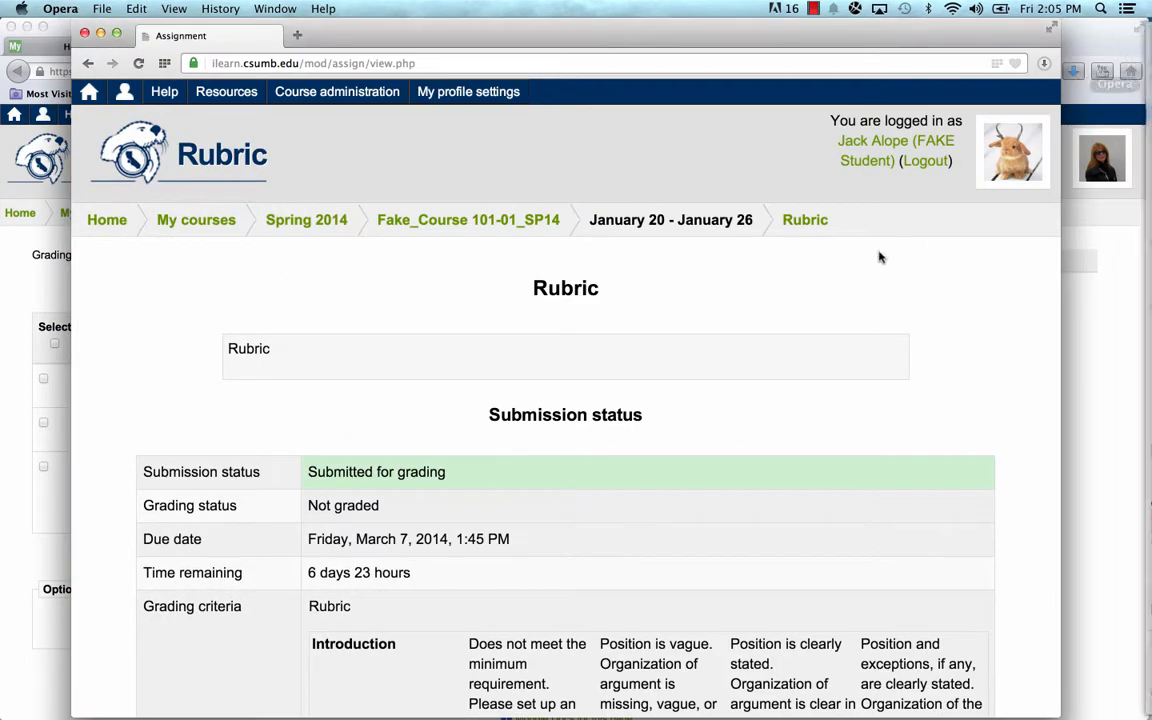
left_click(445, 93)
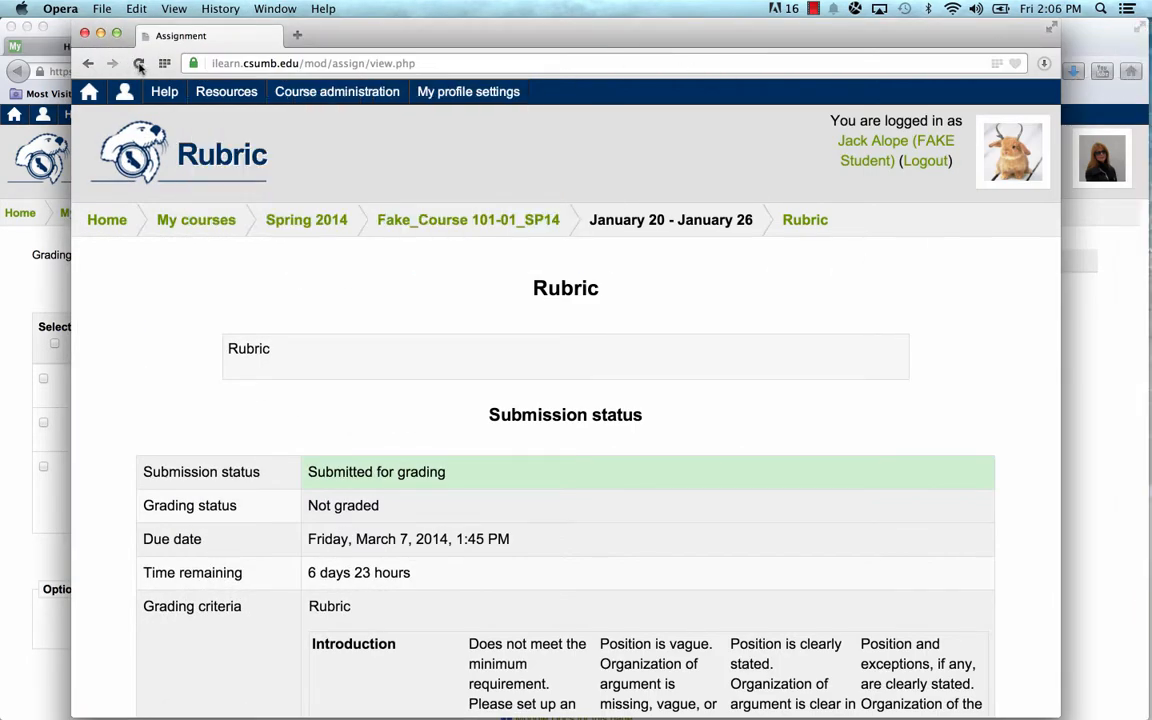
left_click(139, 64)
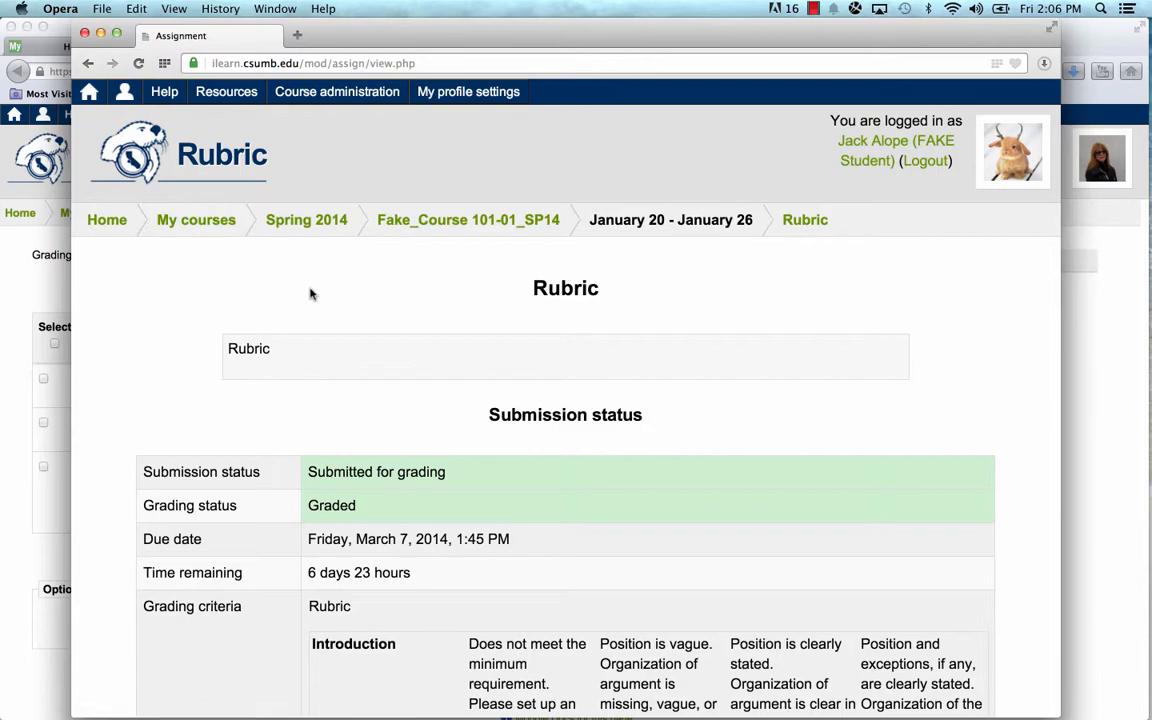
Review the student's view of the submission status, rubric ratings, grade and feedback file, and return to the page's beginning
scroll(310, 293, "down", 5)
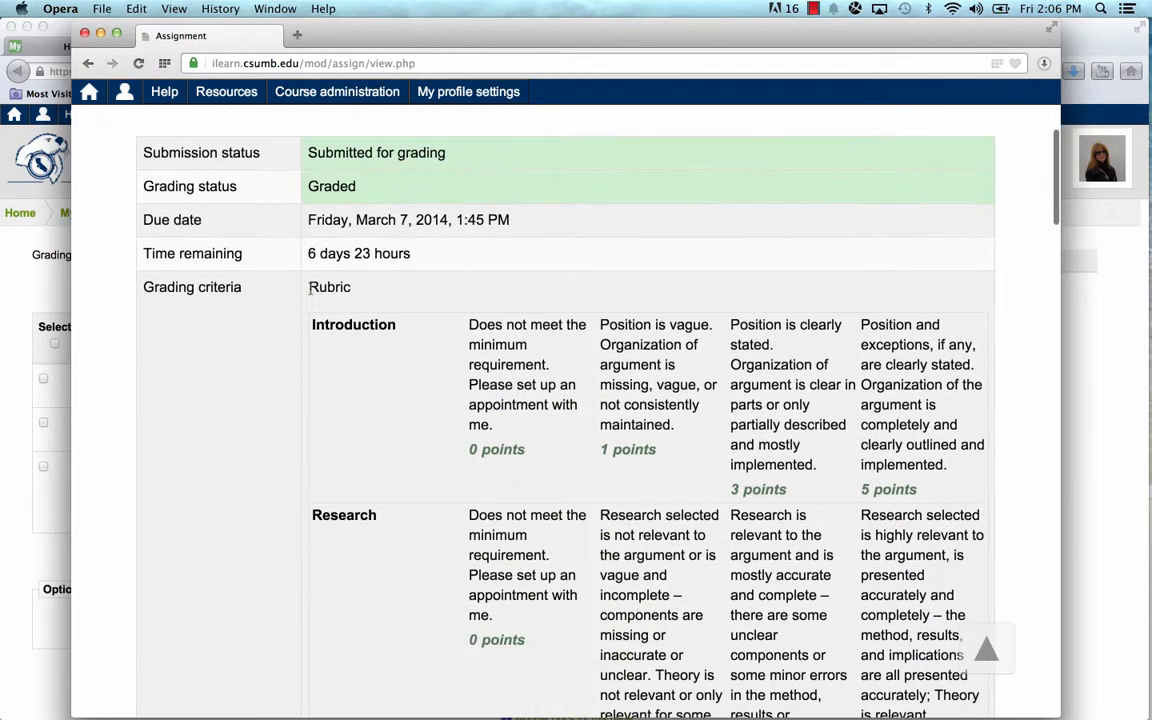
scroll(310, 292, "down", 13)
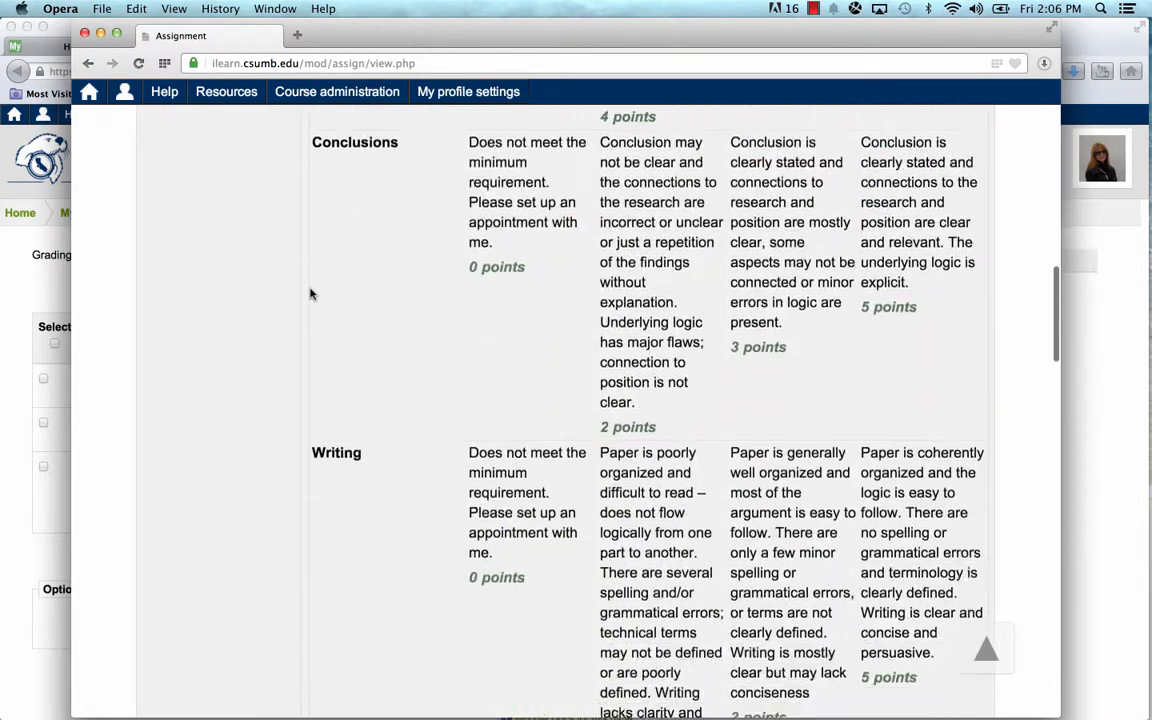
scroll(310, 293, "down", 7)
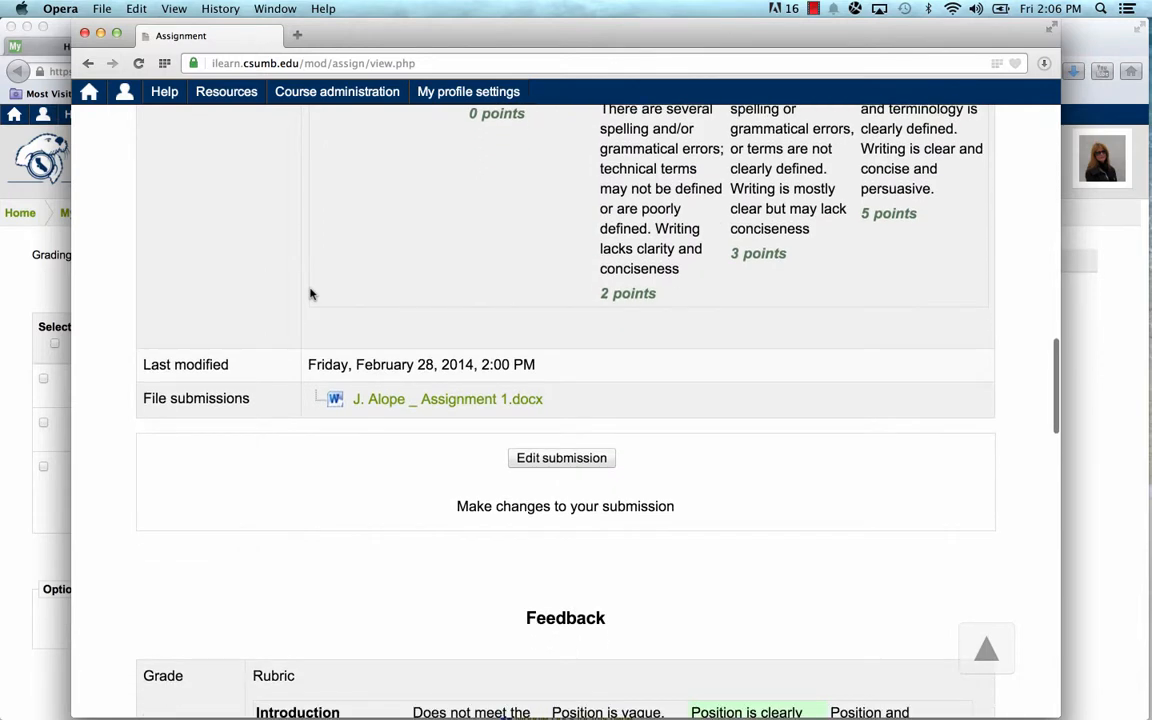
scroll(310, 293, "down", 5)
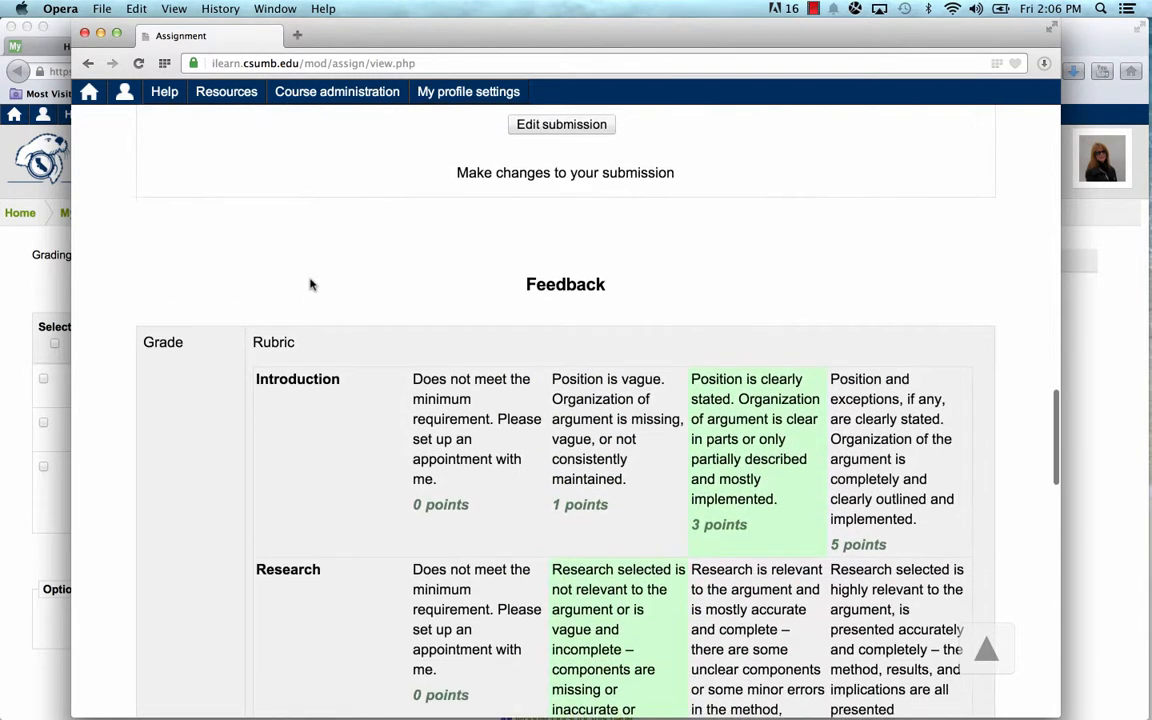
scroll(310, 285, "down", 2)
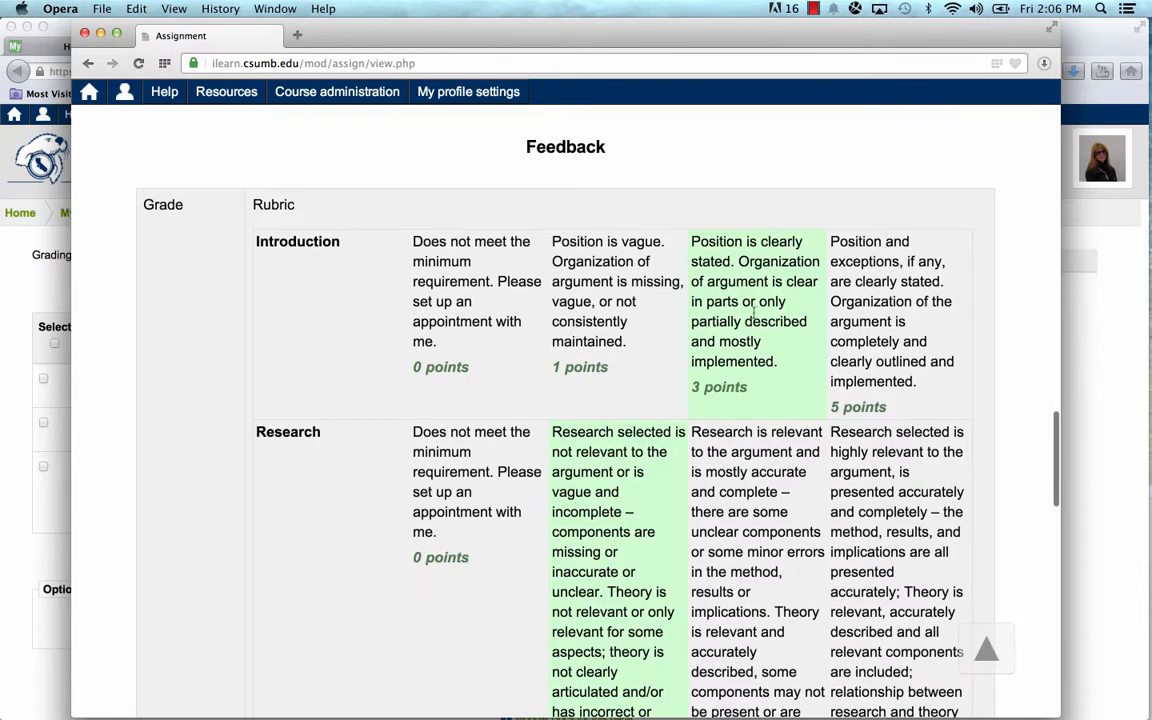
scroll(753, 311, "down", 6)
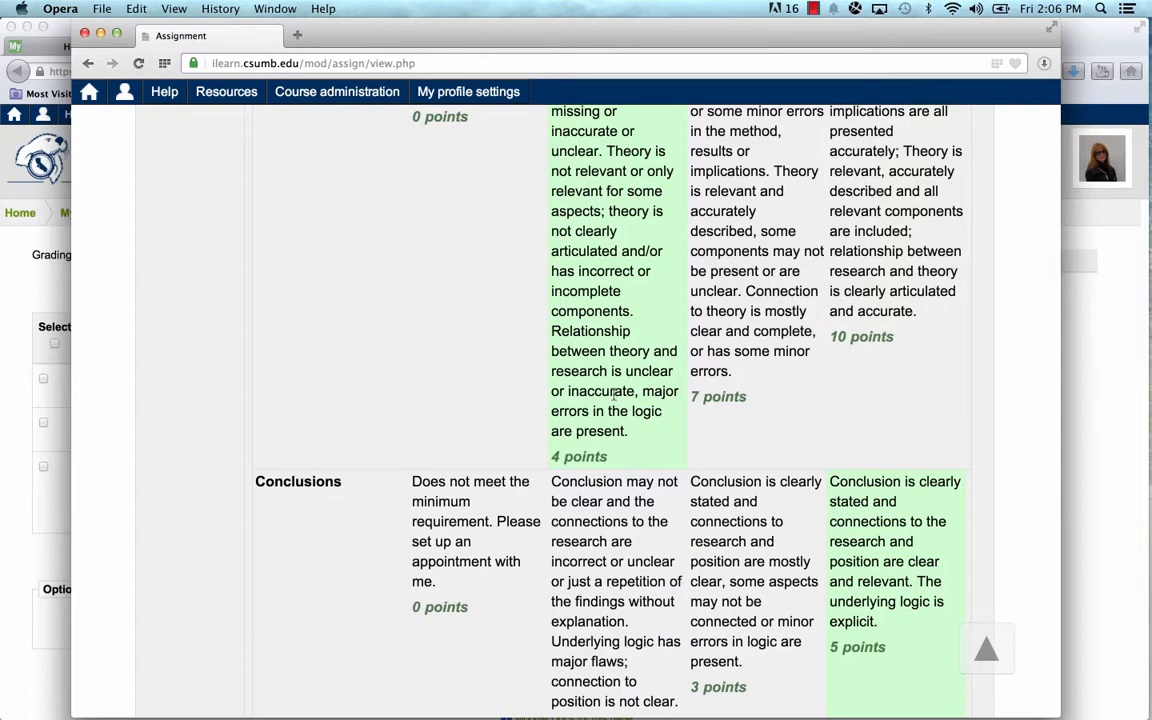
scroll(614, 396, "up", 3)
scroll(614, 398, "down", 1)
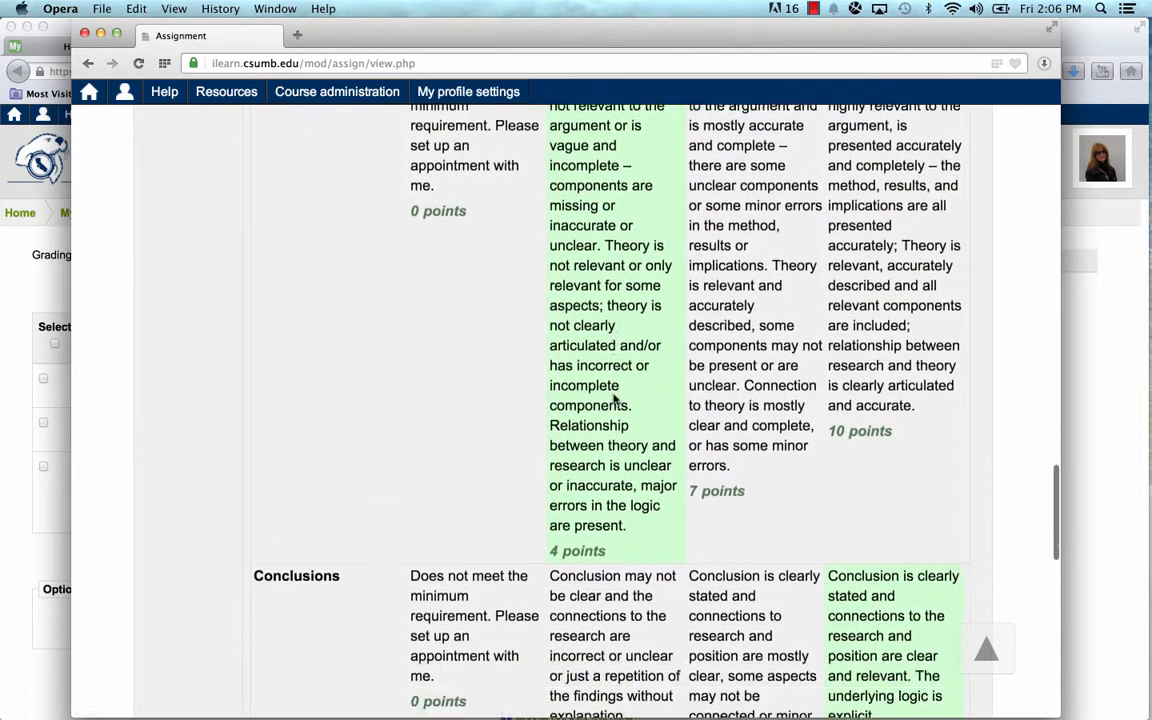
scroll(614, 398, "down", 3)
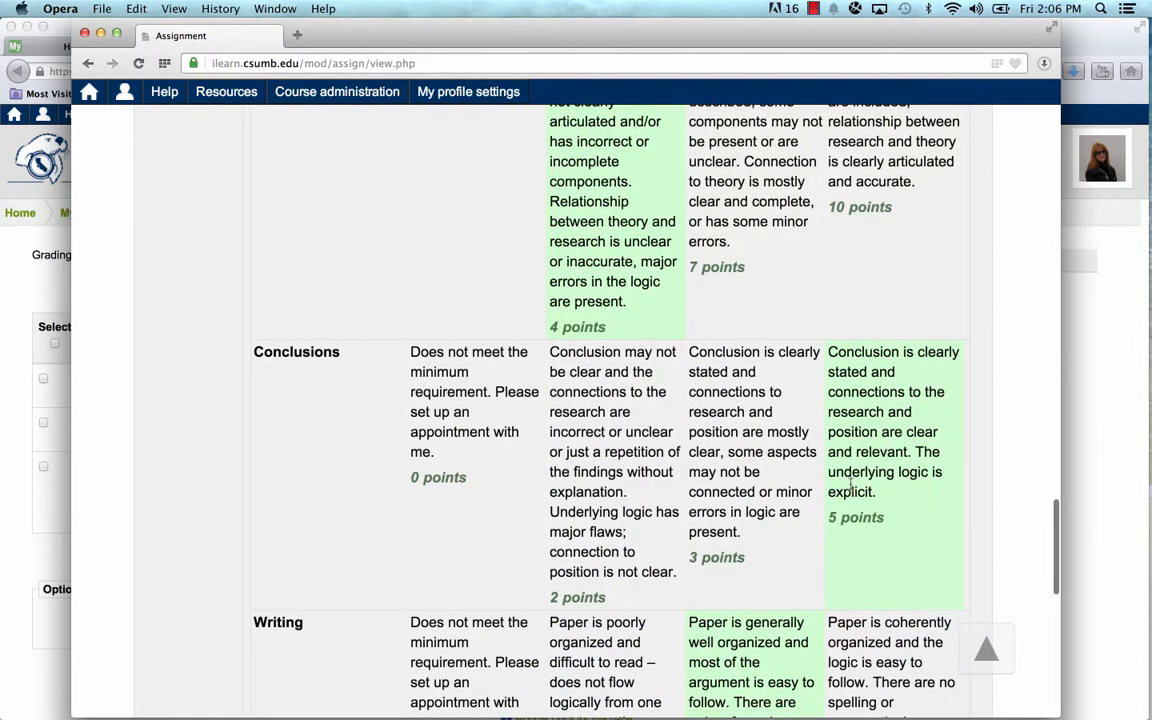
scroll(851, 483, "down", 3)
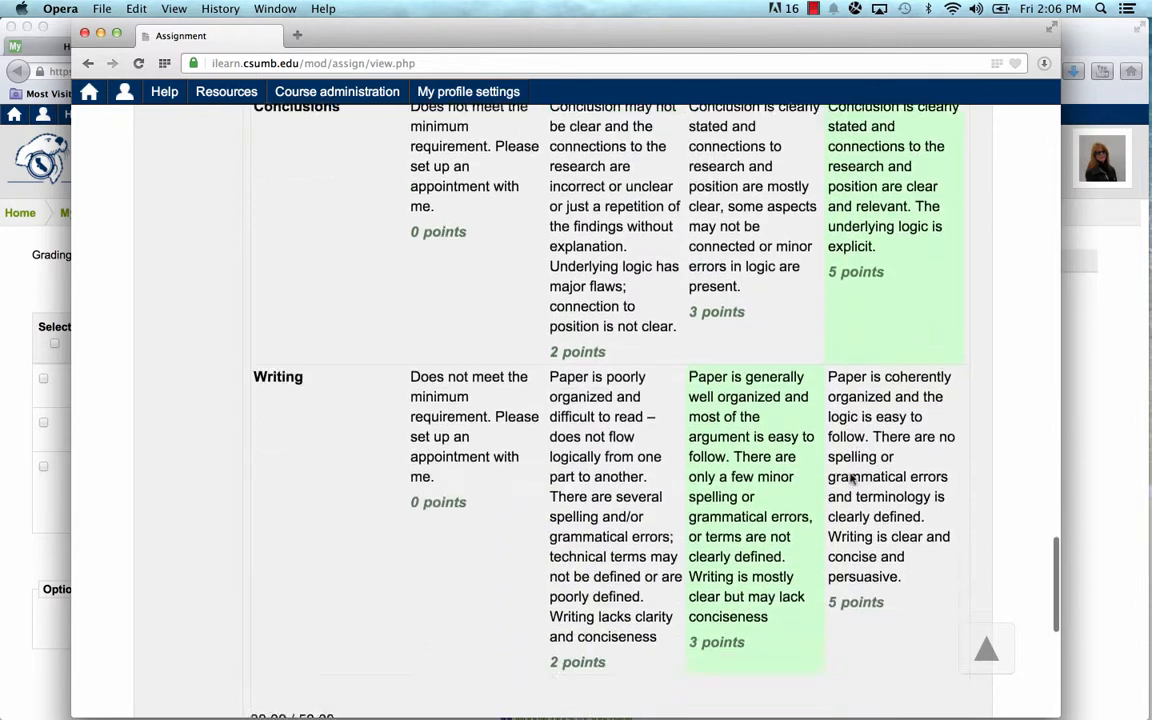
scroll(851, 479, "down", 3)
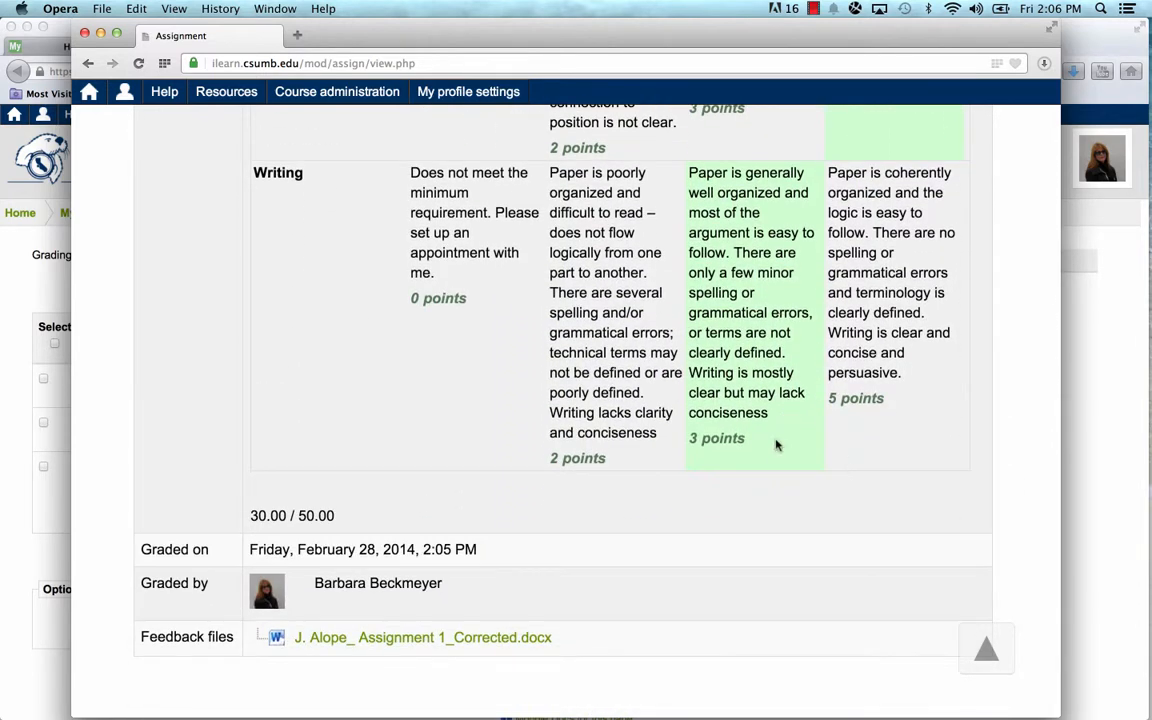
scroll(776, 444, "down", 2)
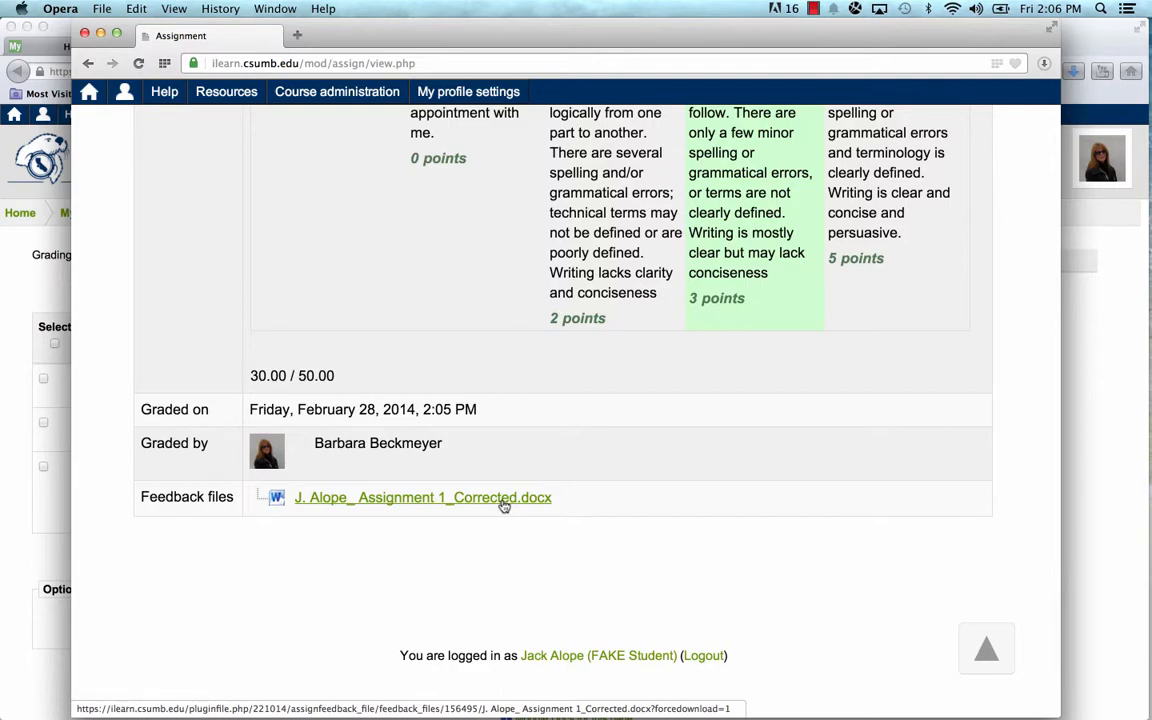
scroll(503, 496, "down", 3)
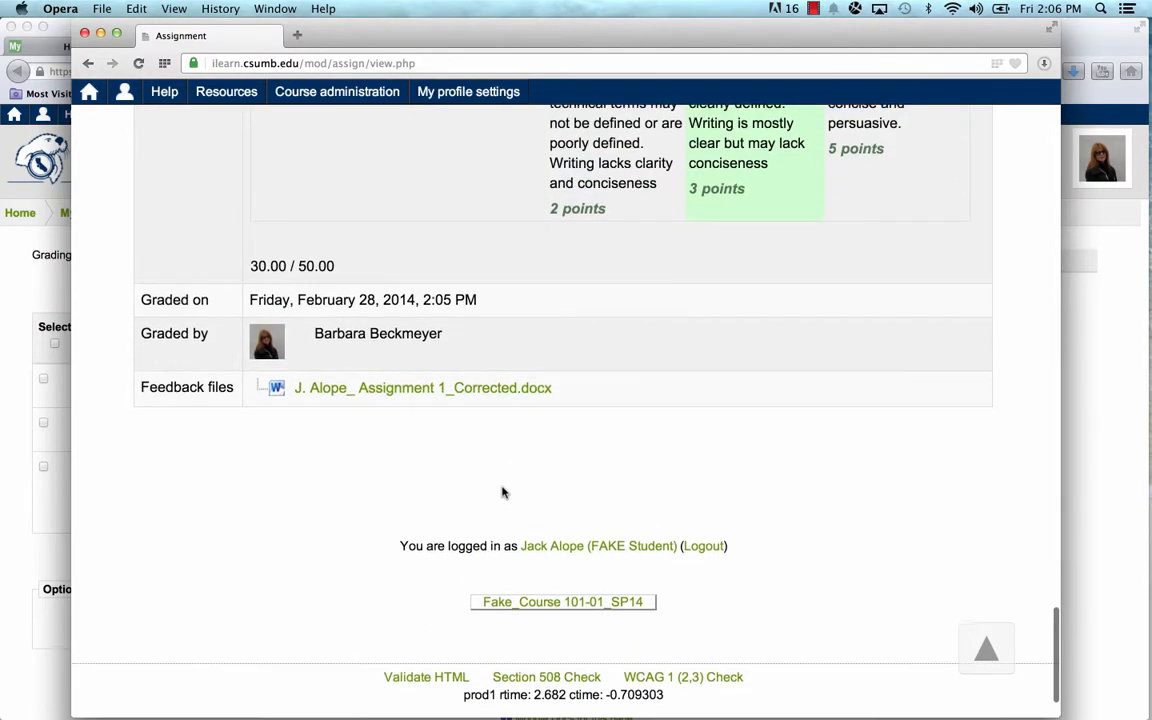
scroll(503, 494, "up", 8)
scroll(503, 492, "up", 5)
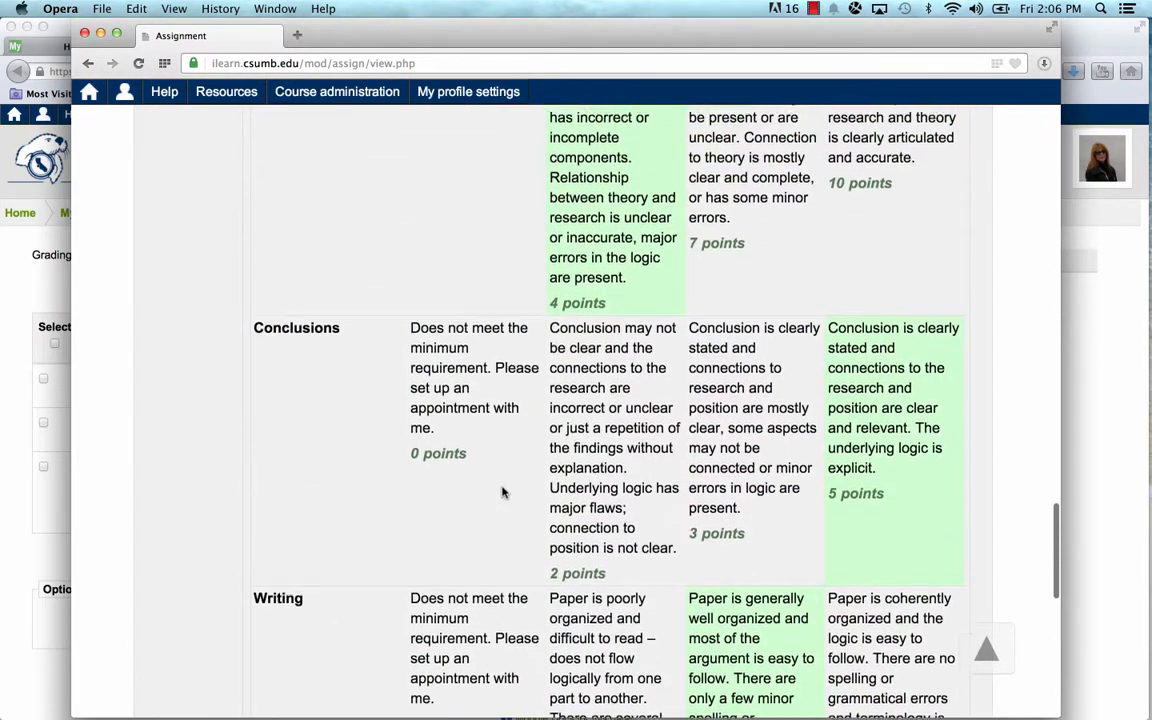
scroll(503, 494, "up", 6)
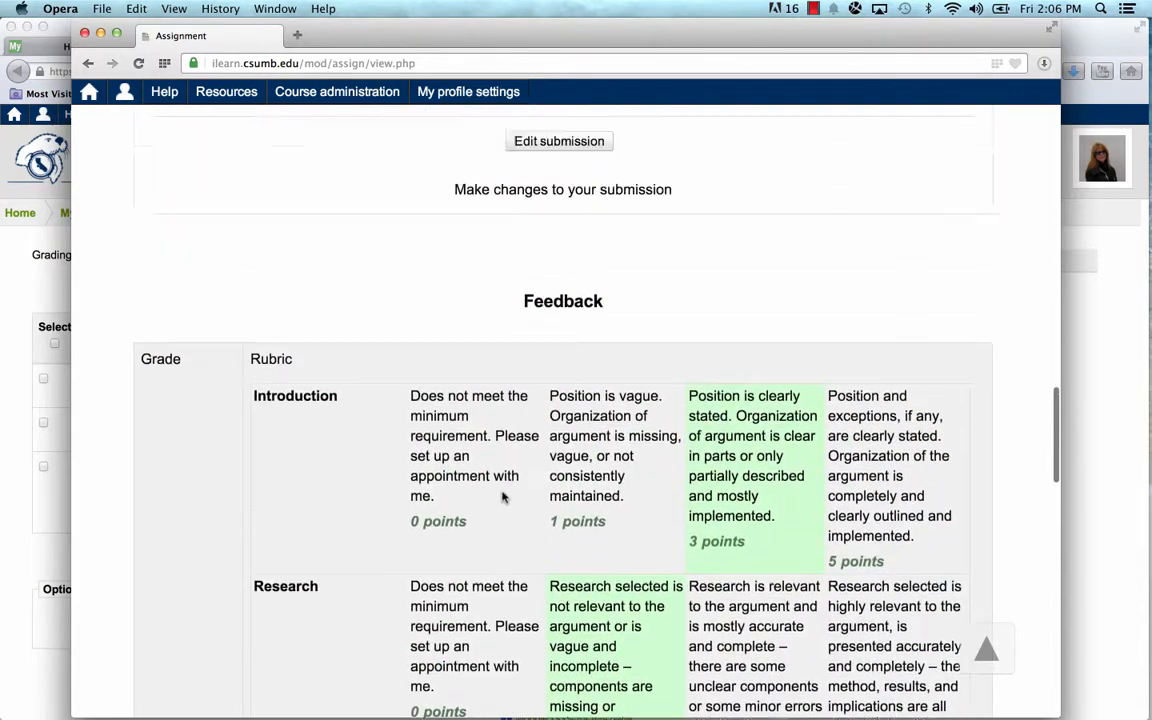
scroll(503, 496, "up", 10)
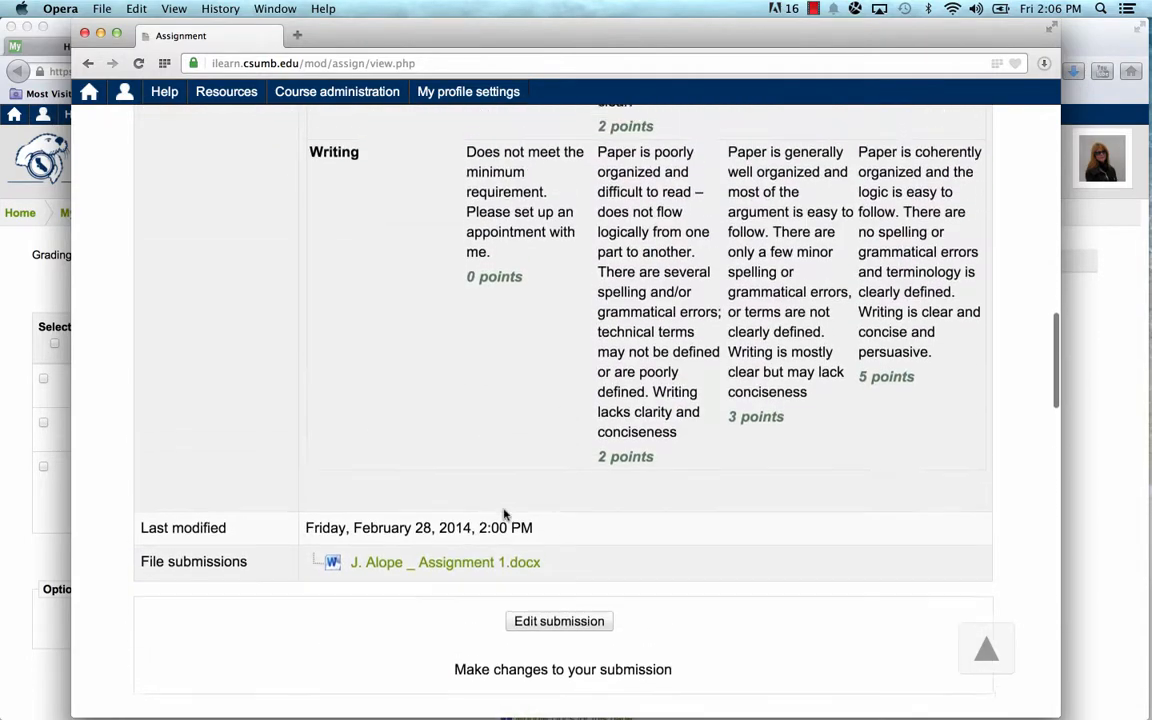
scroll(503, 514, "up", 12)
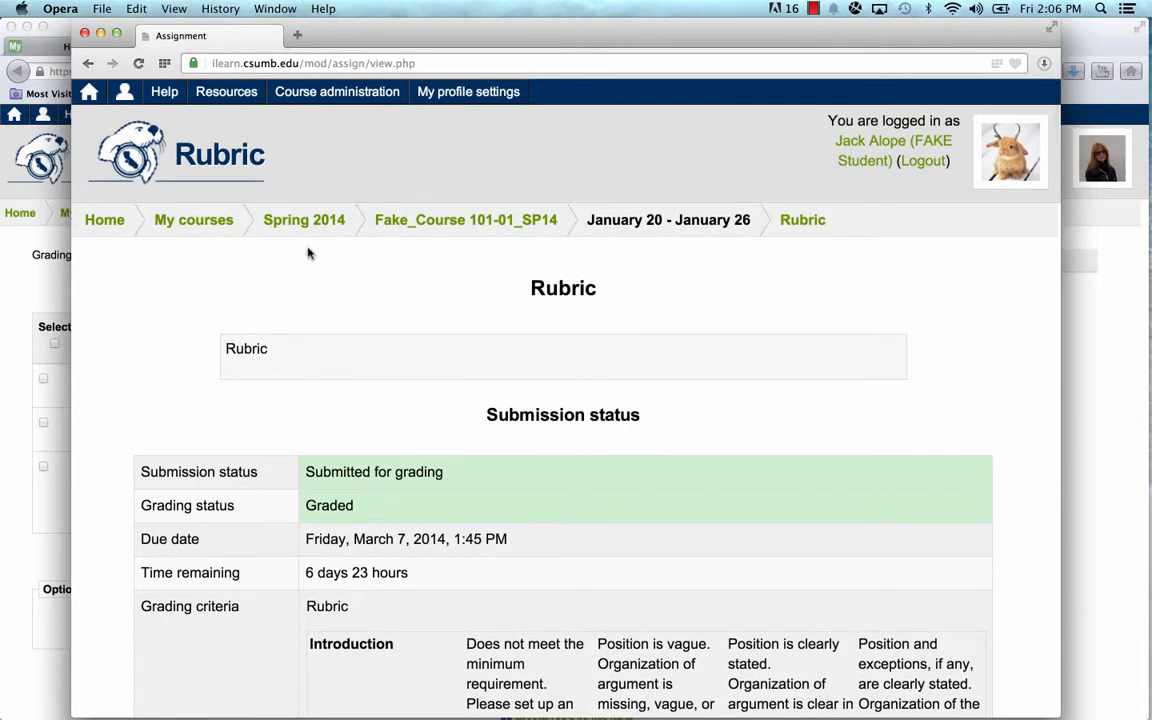
Close the student's Opera window and go to the Fake_Course 101-01_SP14 course page in Firefox
left_click(85, 33)
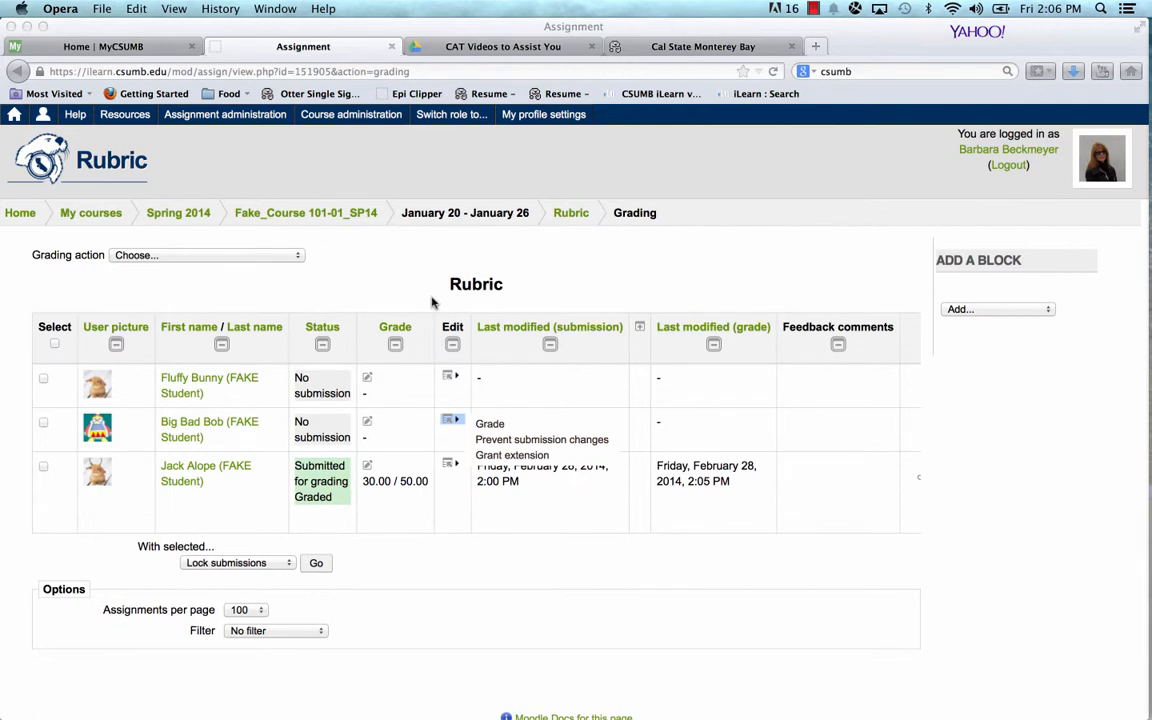
left_click(415, 289)
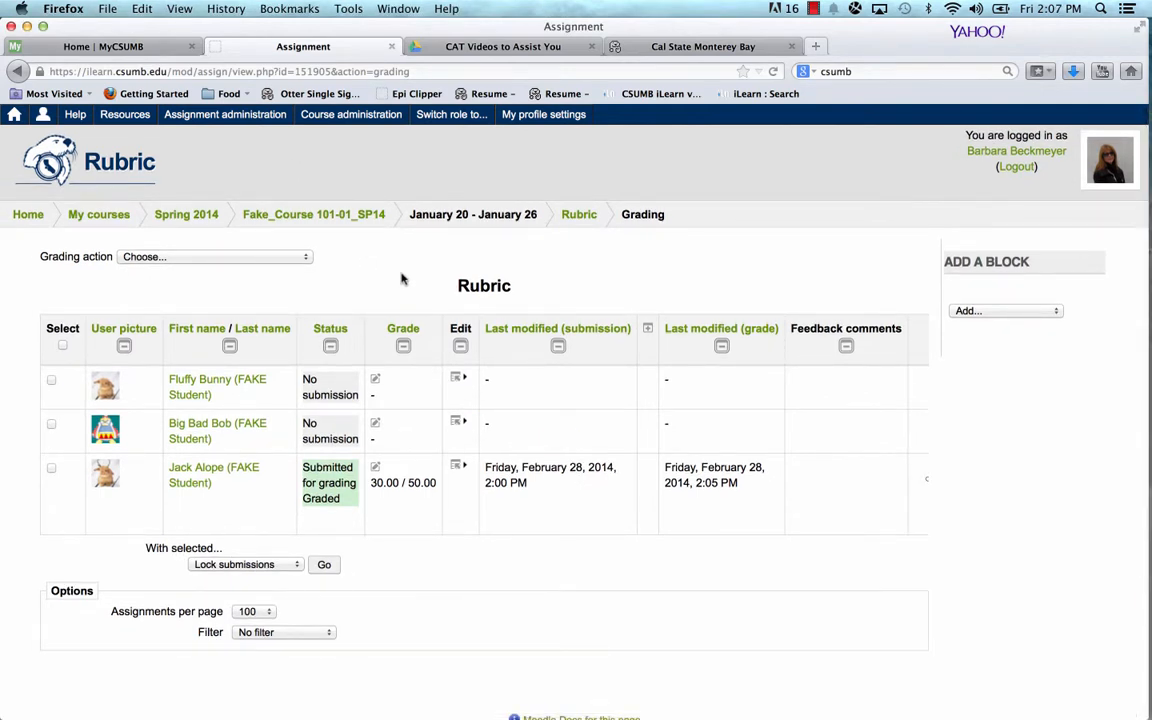
left_click(350, 217)
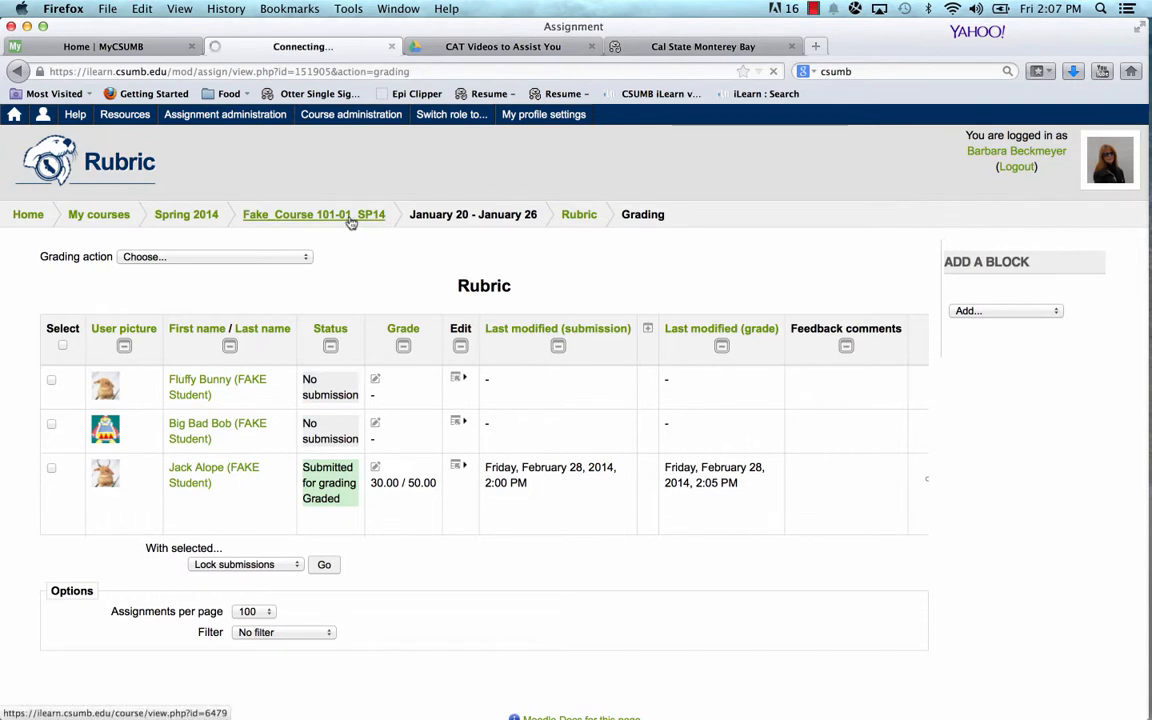